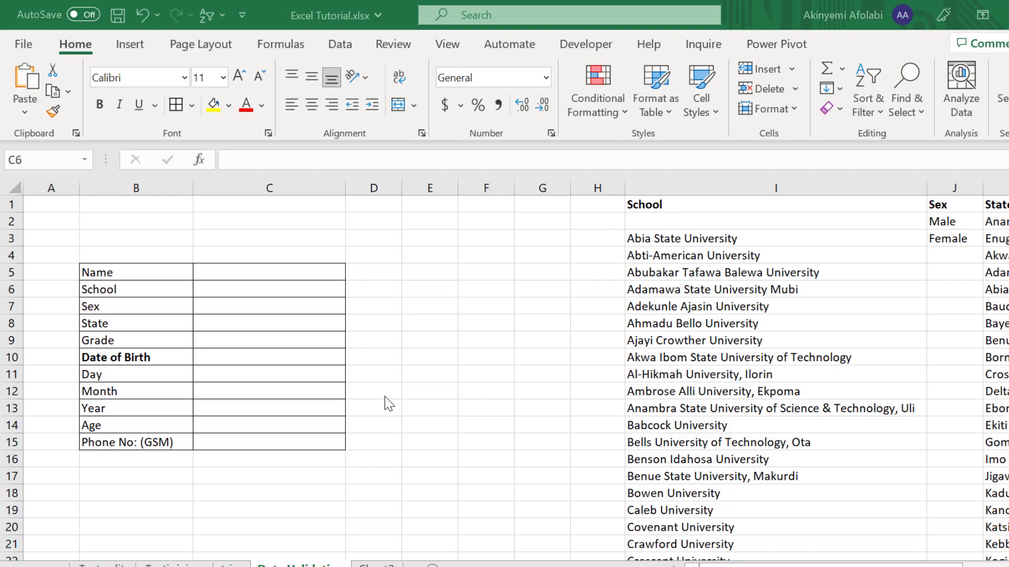
# Step: Bold the eleven form labels in B5:B15, from Name through Phone No: (GSM)
pyautogui.click(141, 272)
pyautogui.click(141, 273)
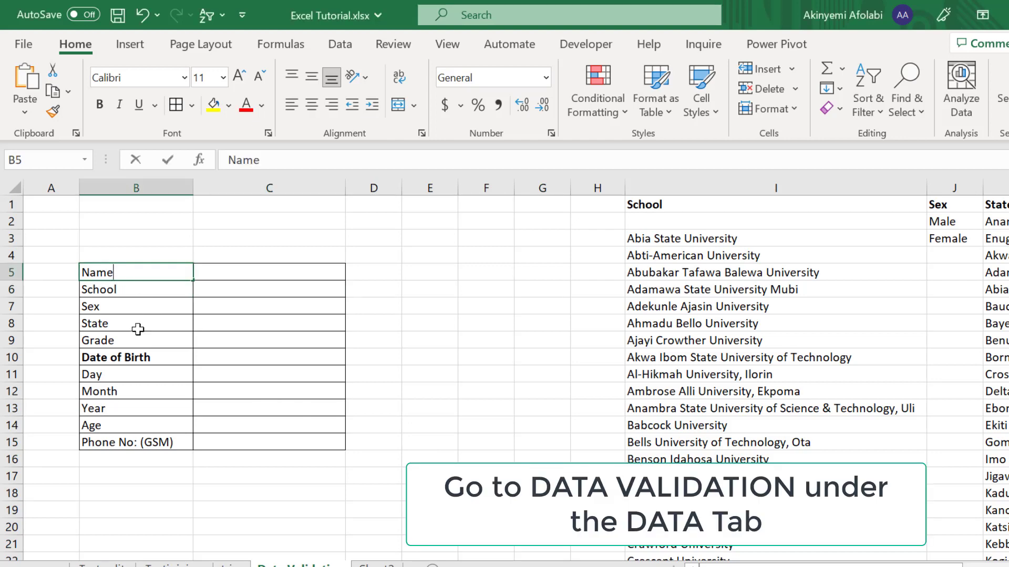
pyautogui.press('F2')
pyautogui.click(155, 243)
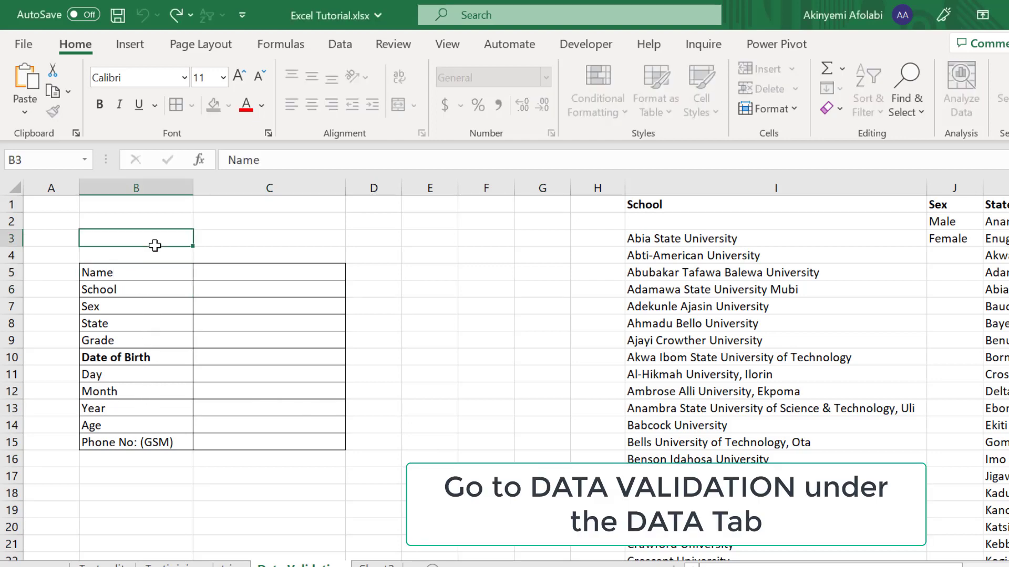
pyautogui.moveTo(146, 273); pyautogui.dragTo(138, 444)
pyautogui.hotkey('ctrl', 'b')
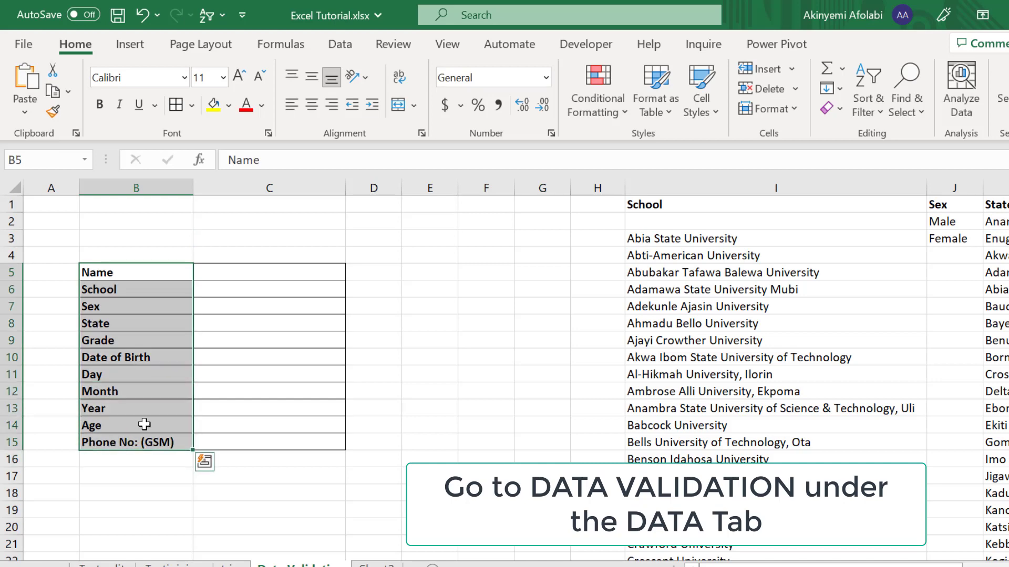
pyautogui.click(254, 275)
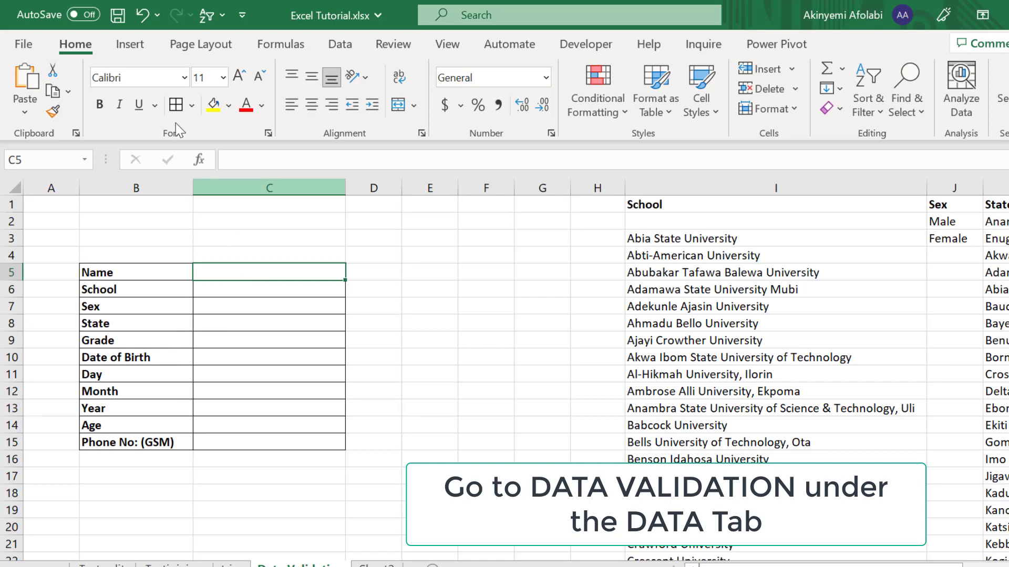
# Step: Open Data Validation for the Name cell C5 and set Allow to Text length
pyautogui.click(339, 47)
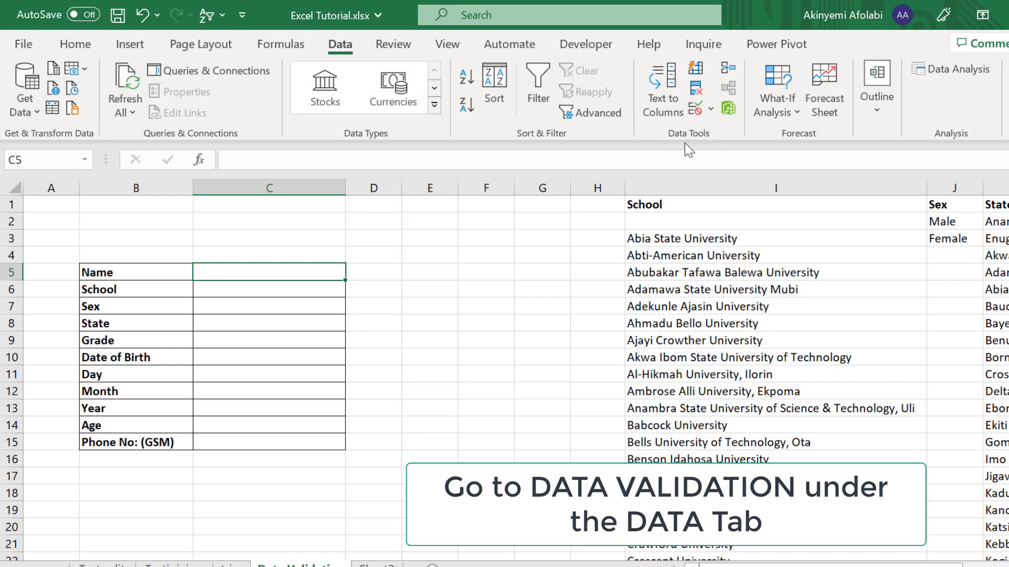
pyautogui.click(710, 113)
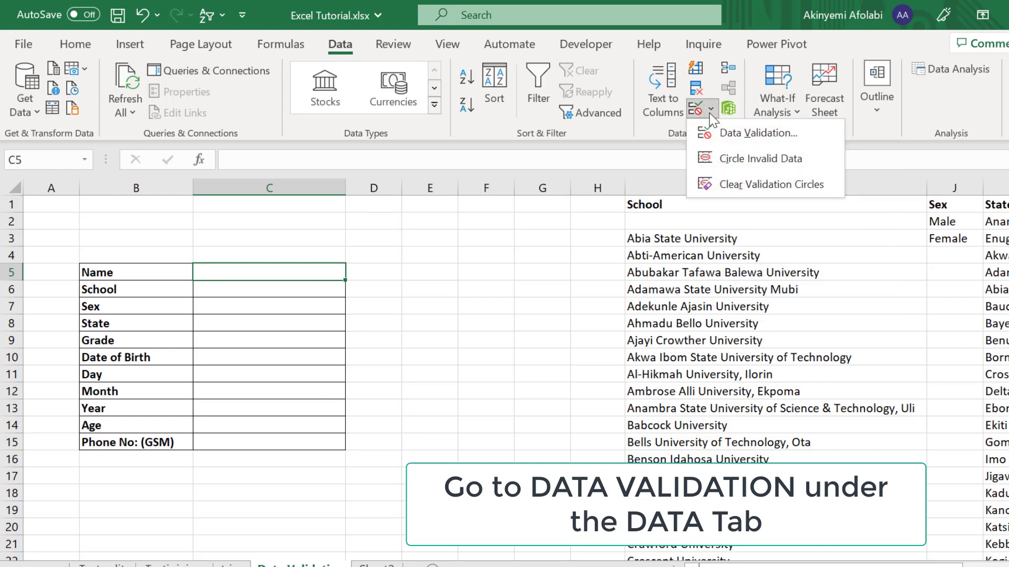
pyautogui.click(722, 131)
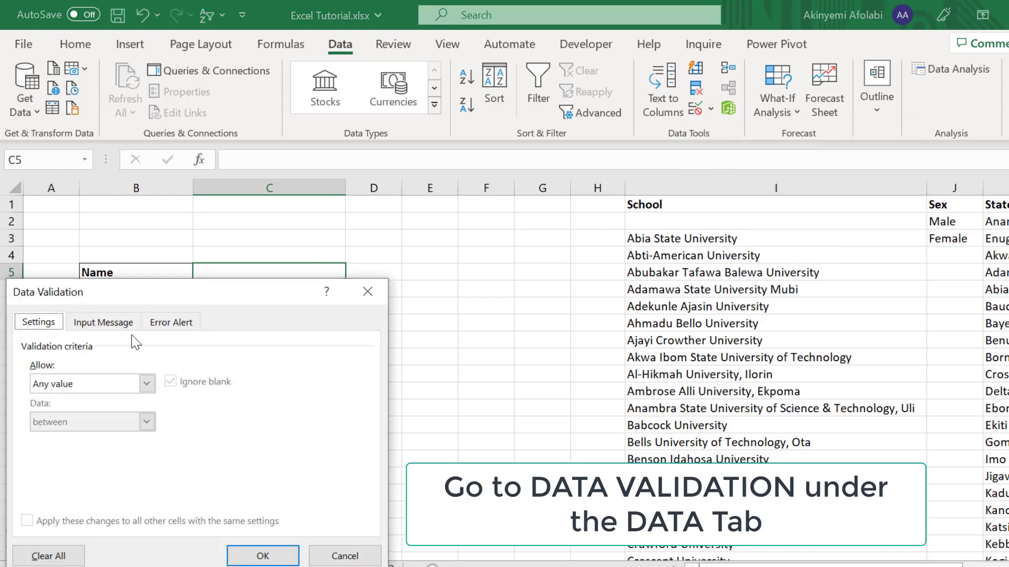
pyautogui.click(145, 387)
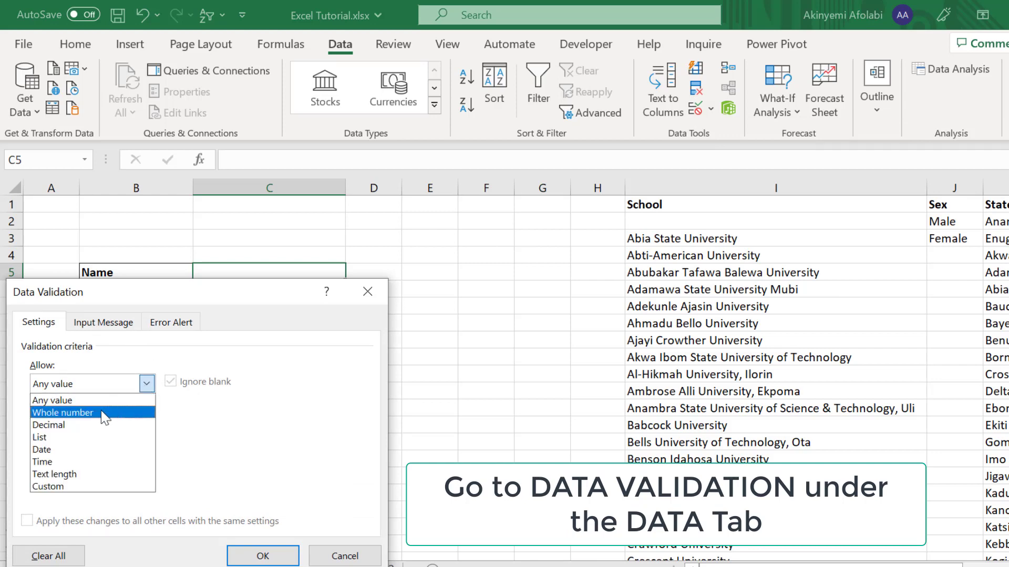
pyautogui.click(70, 475)
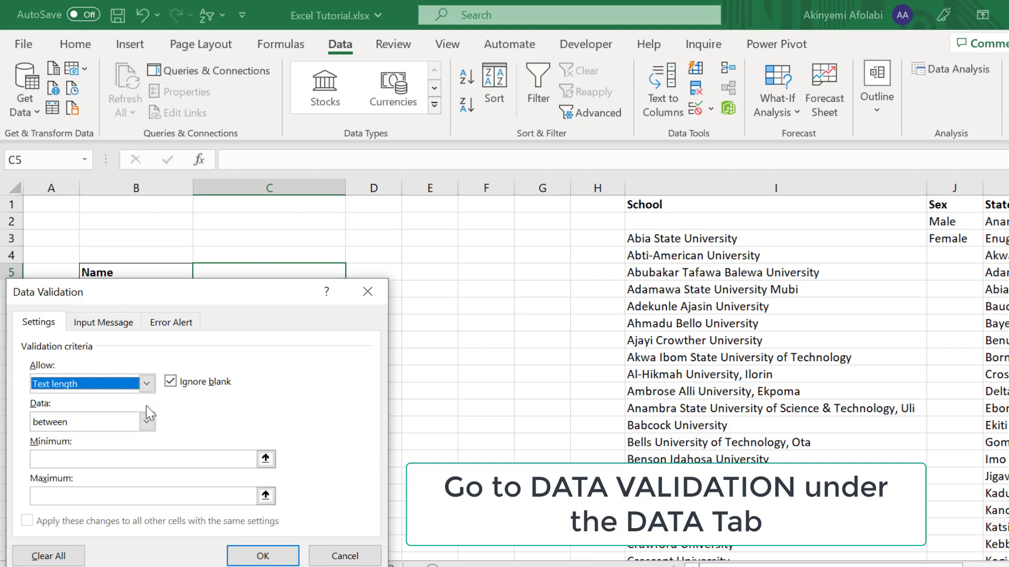
pyautogui.click(146, 384)
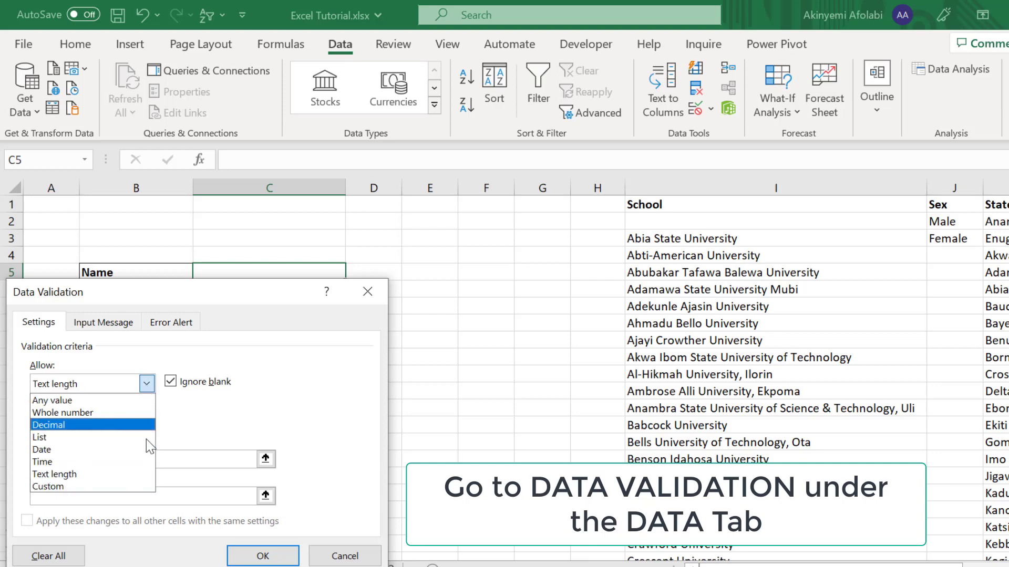
pyautogui.click(111, 488)
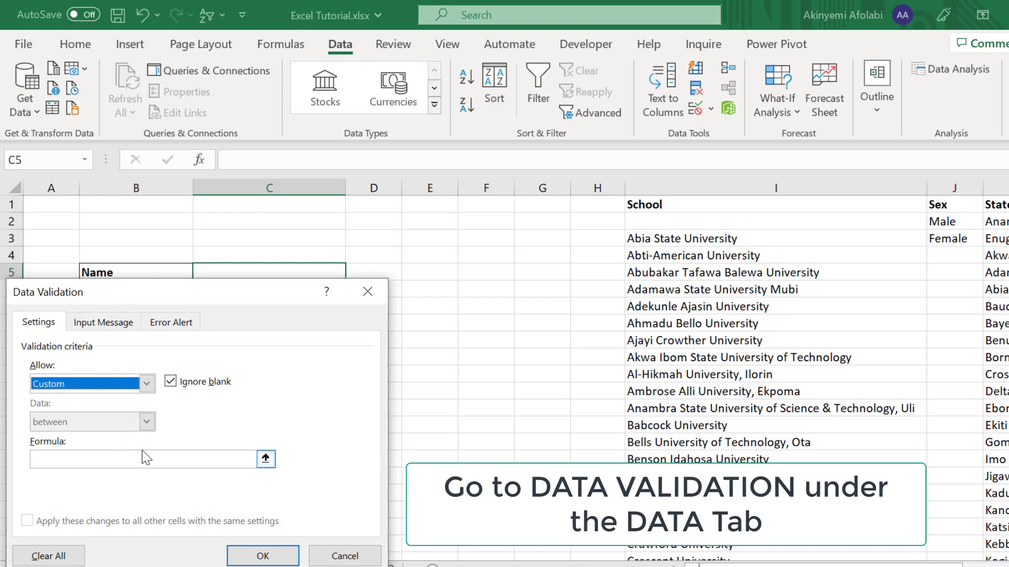
pyautogui.click(147, 384)
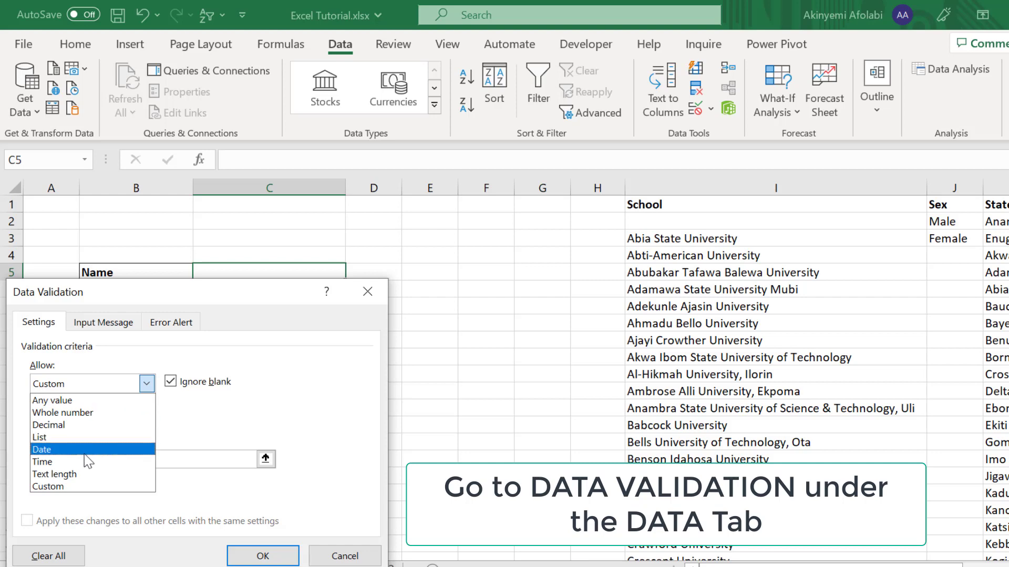
pyautogui.click(71, 474)
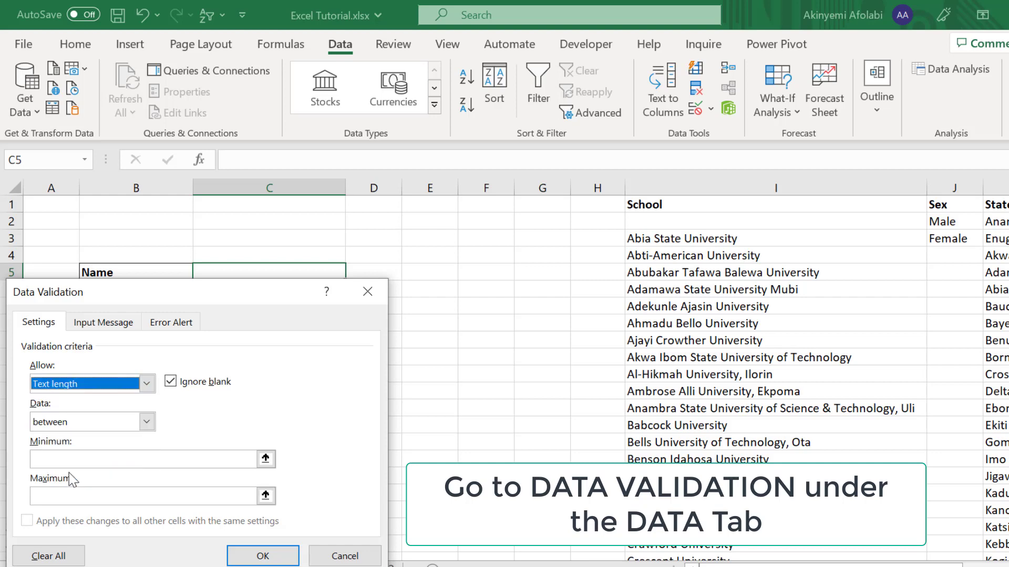
# Step: Set the text length limits to a minimum of 5 and a maximum of 100
pyautogui.click(99, 453)
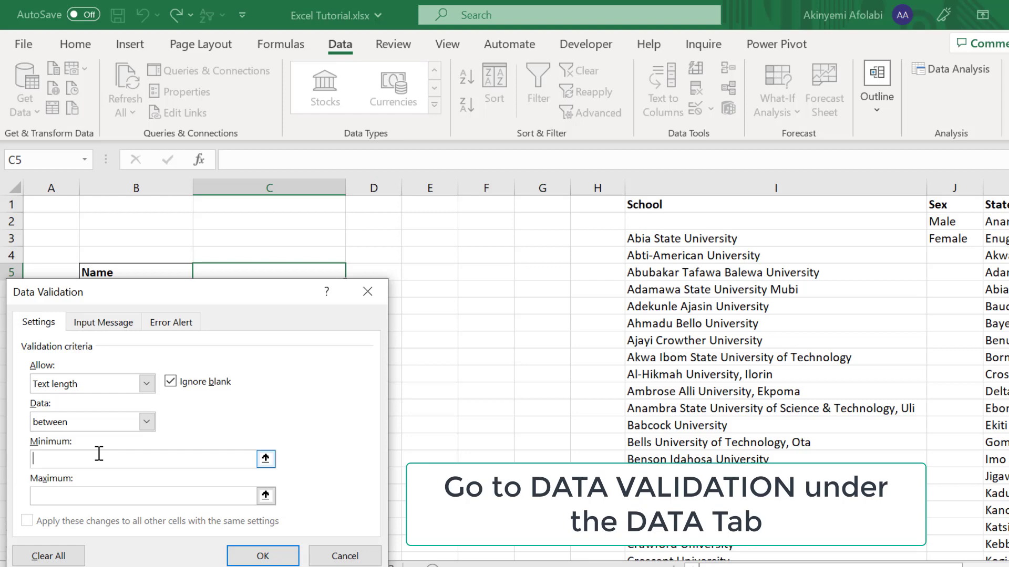
pyautogui.write('5')
pyautogui.click(151, 498)
pyautogui.write('100')
# Step: Change the error alert style to Information
pyautogui.click(163, 326)
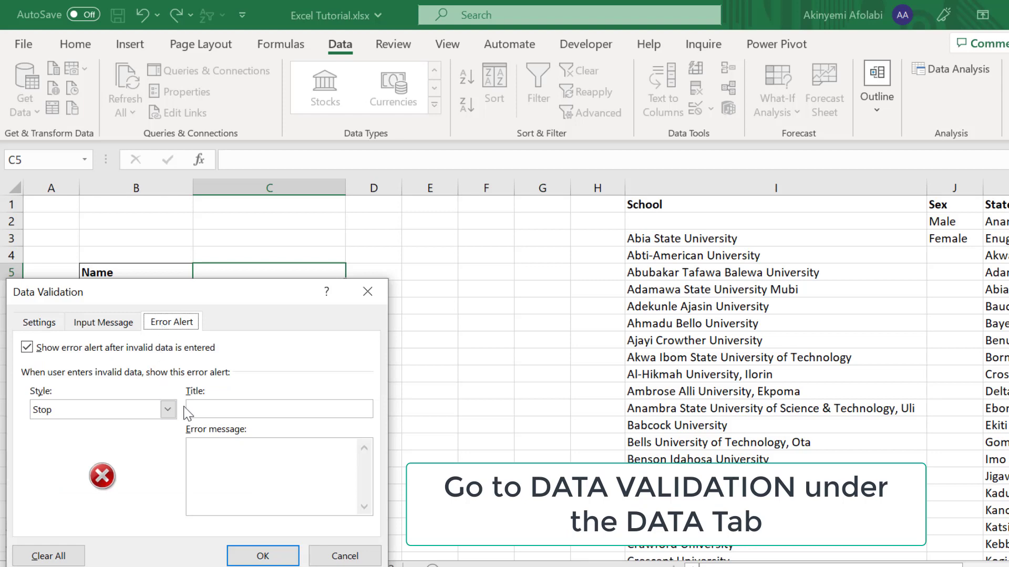
pyautogui.click(194, 412)
pyautogui.click(168, 410)
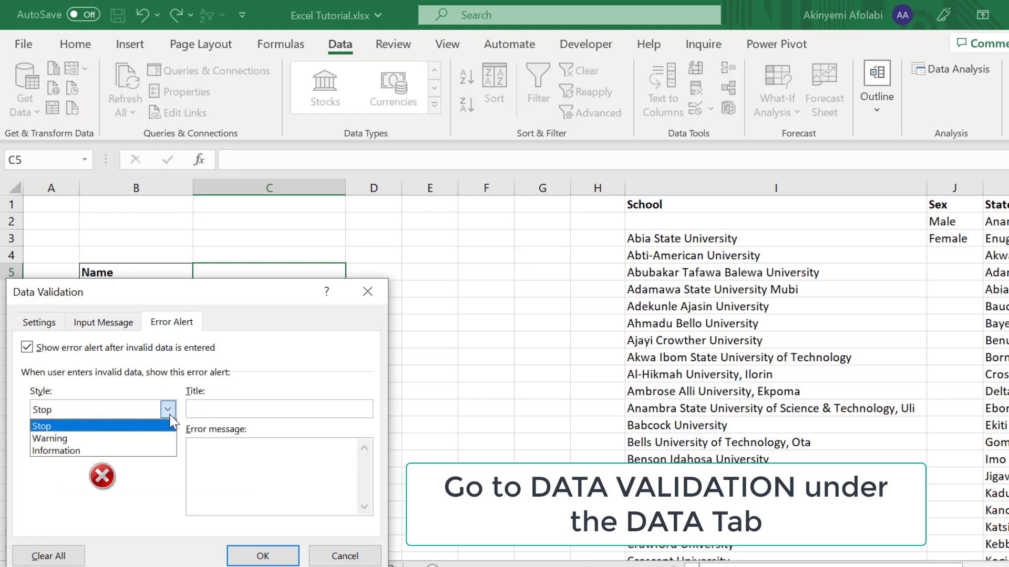
pyautogui.click(158, 452)
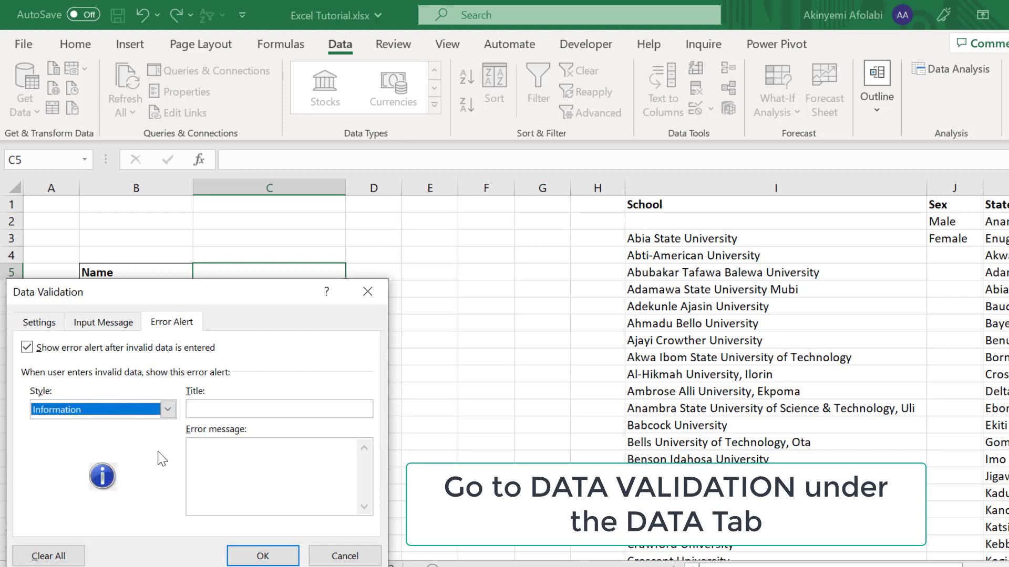
# Step: Write an alert message requiring names of 3 to 100 characters, and confirm the rule
pyautogui.click(206, 452)
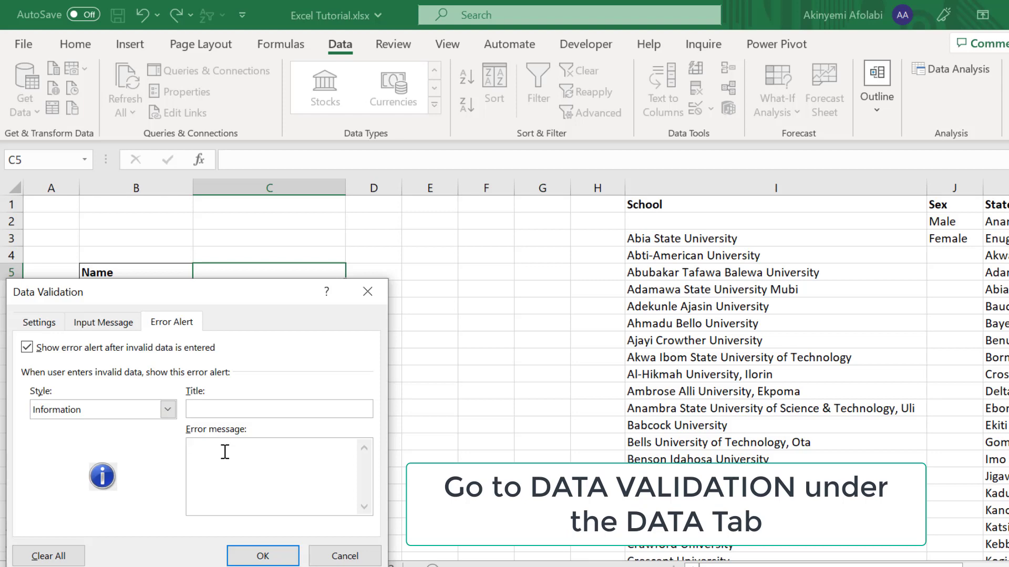
pyautogui.write('Name must be ')
pyautogui.write('between ')
pyautogui.write('3')
pyautogui.write(' wor')
pyautogui.press('BackSpace')
pyautogui.press('BackSpace')
pyautogui.press('BackSpace')
pyautogui.write('character and ')
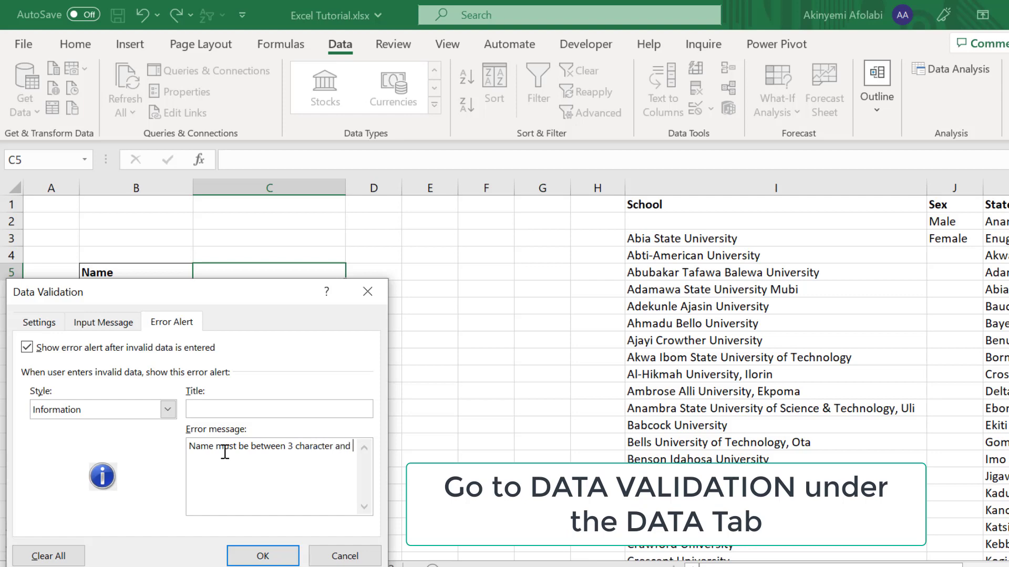
pyautogui.write('100 character')
pyautogui.doubleClick(343, 446)
pyautogui.press('Delete')
pyautogui.write('to')
pyautogui.moveTo(335, 445); pyautogui.dragTo(298, 449)
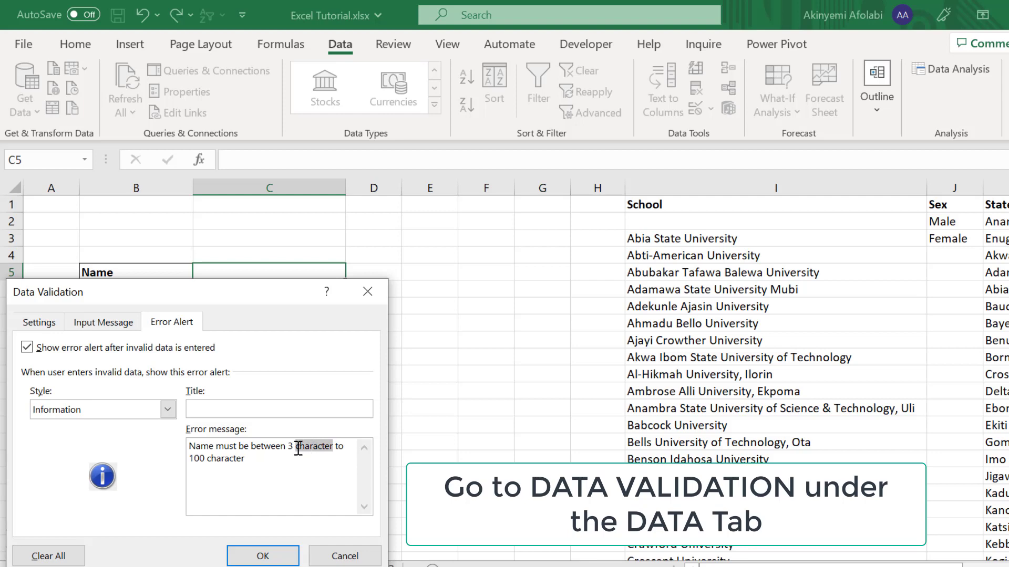
pyautogui.press('Delete')
pyautogui.press('Delete')
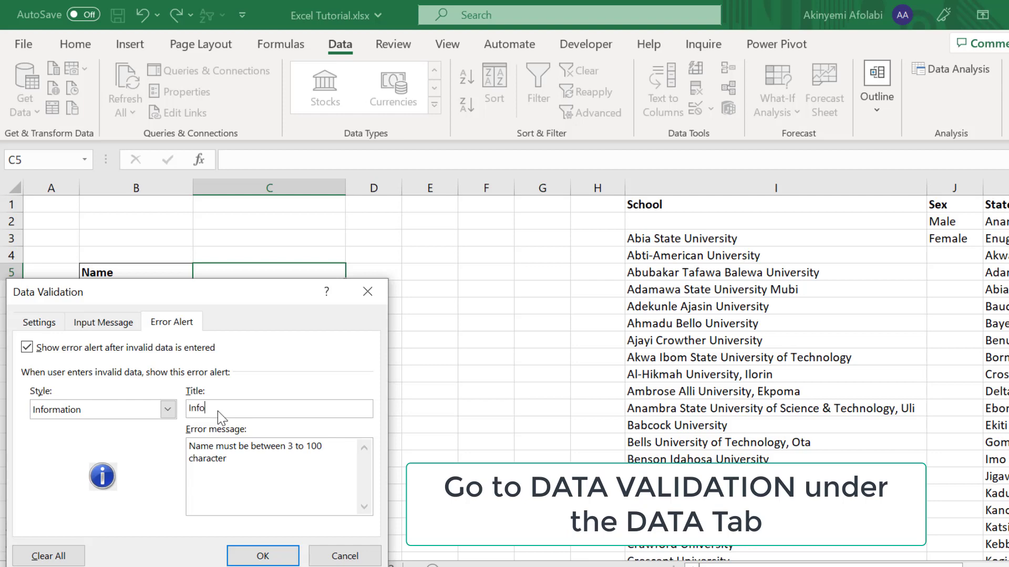
pyautogui.click(257, 556)
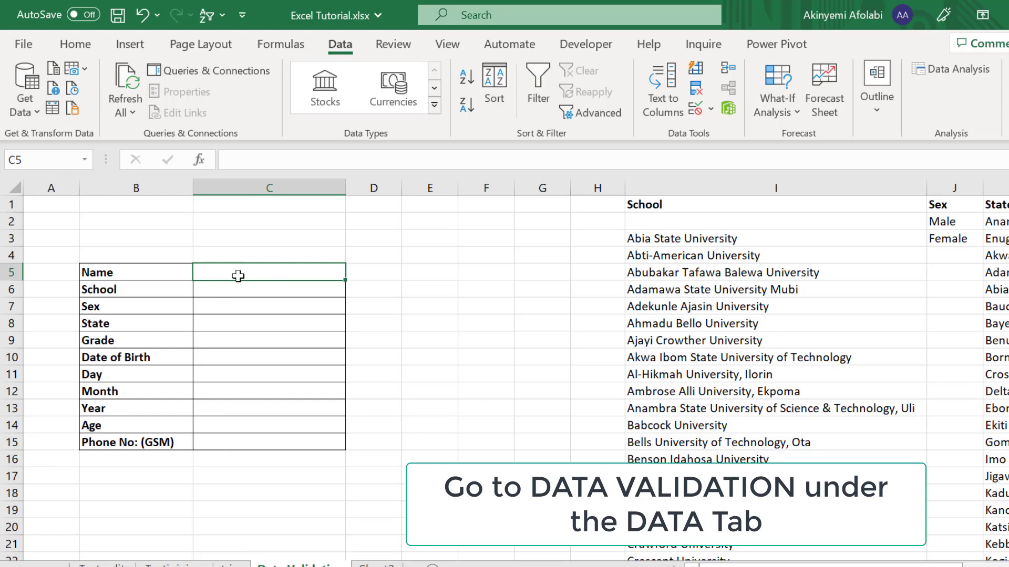
# Step: Enter 'a' in the Name cell to trigger the Info alert, then dismiss it
pyautogui.write('a')
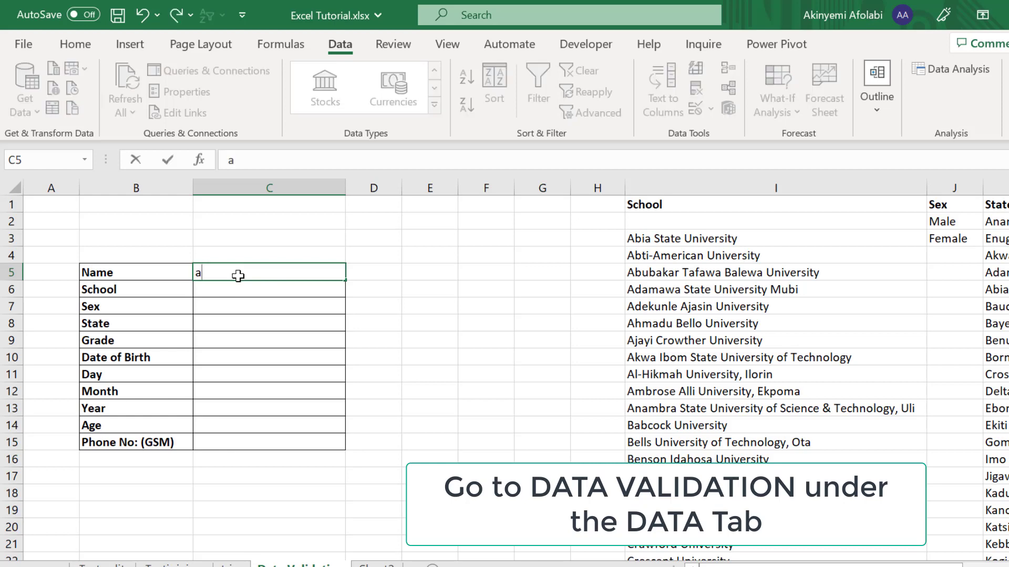
pyautogui.press('Return')
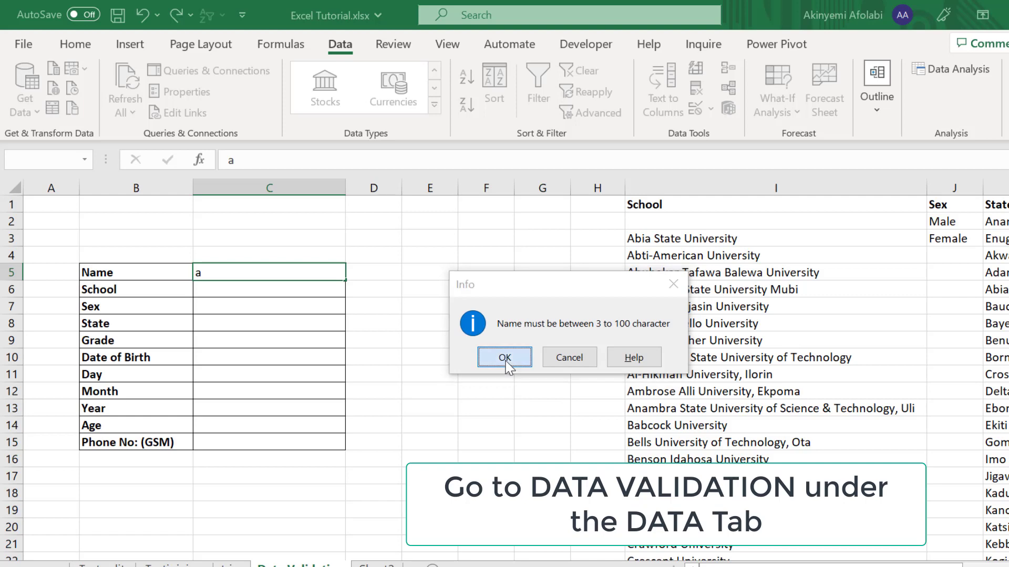
pyautogui.click(504, 357)
# Step: Replace the Name entry with 'Solution Wheels'
pyautogui.click(306, 271)
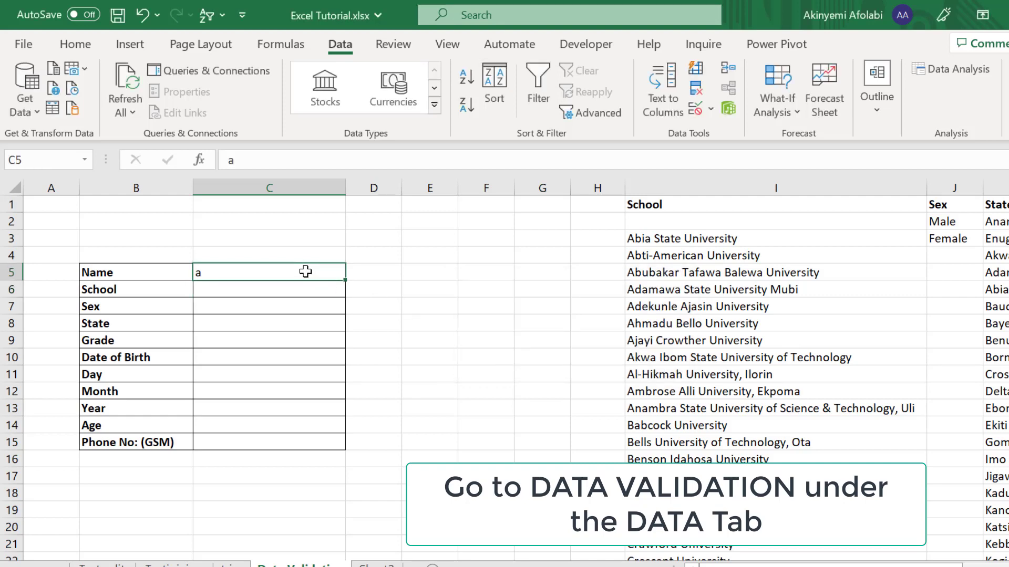
pyautogui.press('BackSpace')
pyautogui.write('S')
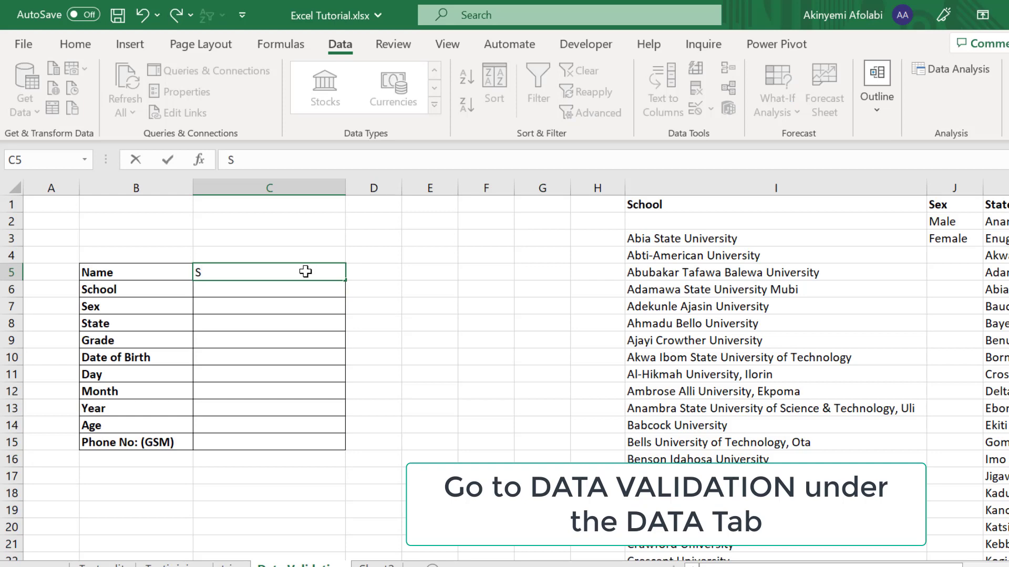
pyautogui.write('olution Wheels')
pyautogui.press('Return')
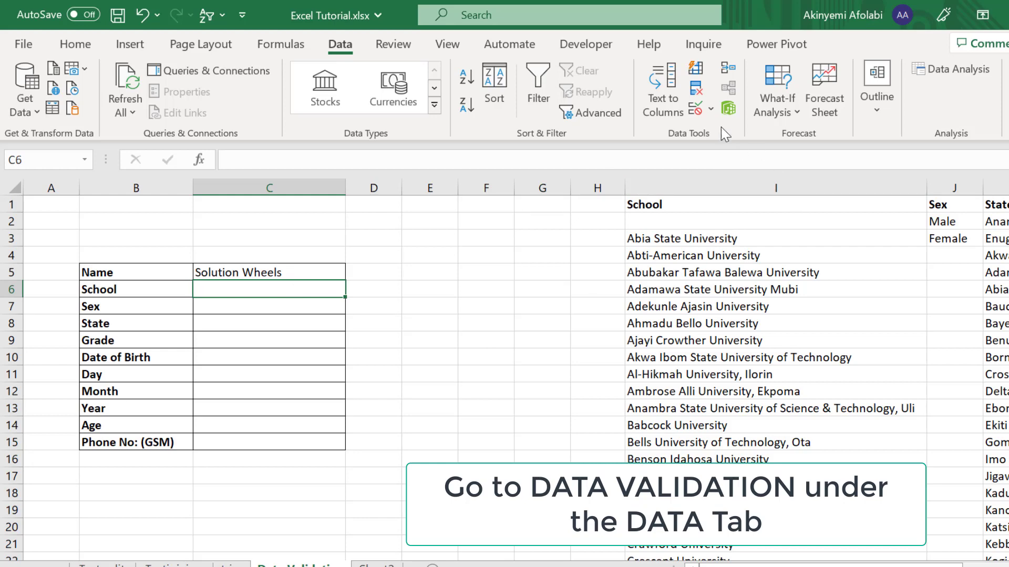
# Step: Give C6 a List validation sourced from the university names in I2:I76
pyautogui.click(711, 109)
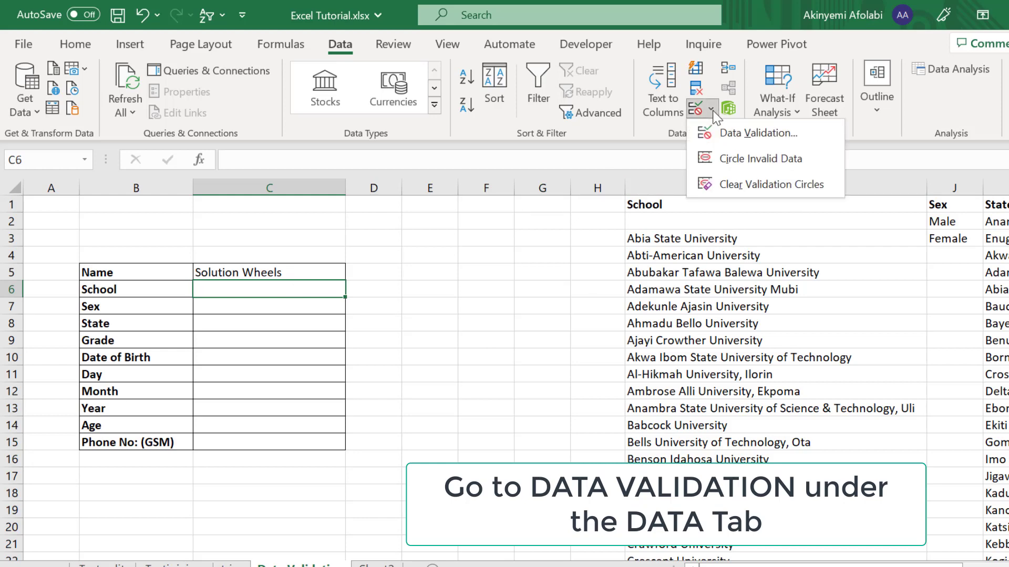
pyautogui.click(716, 128)
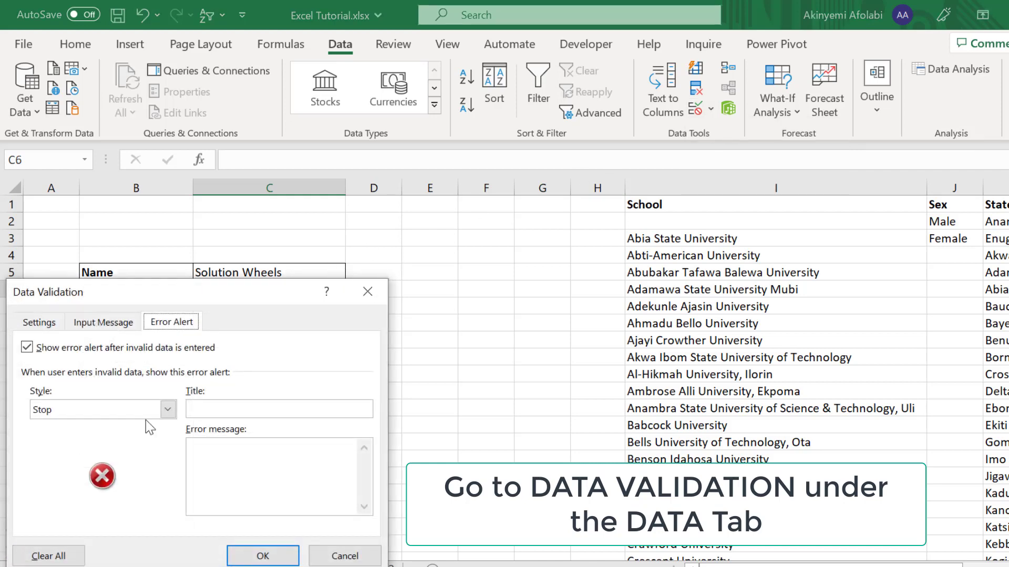
pyautogui.click(80, 322)
pyautogui.click(53, 329)
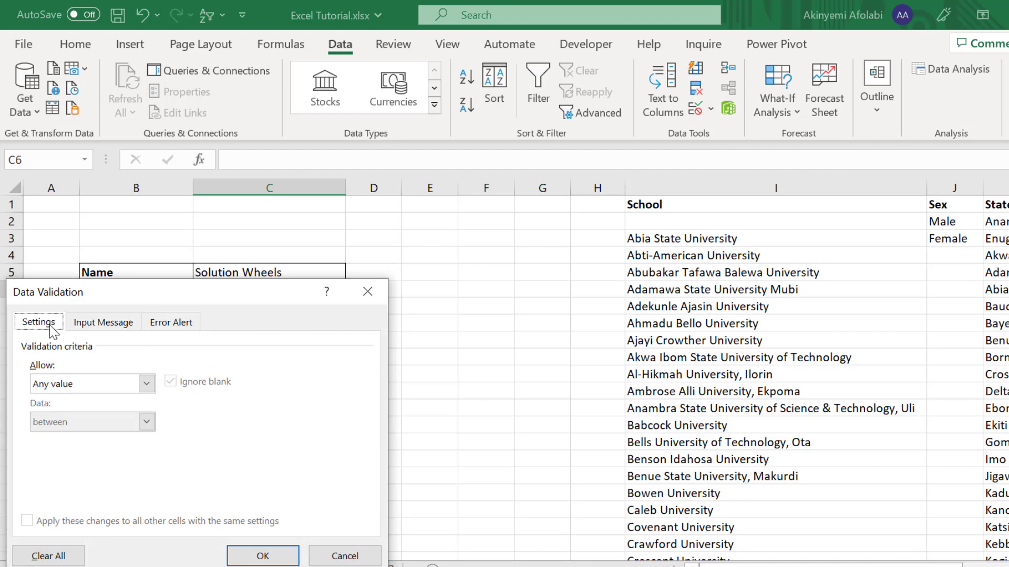
pyautogui.click(148, 387)
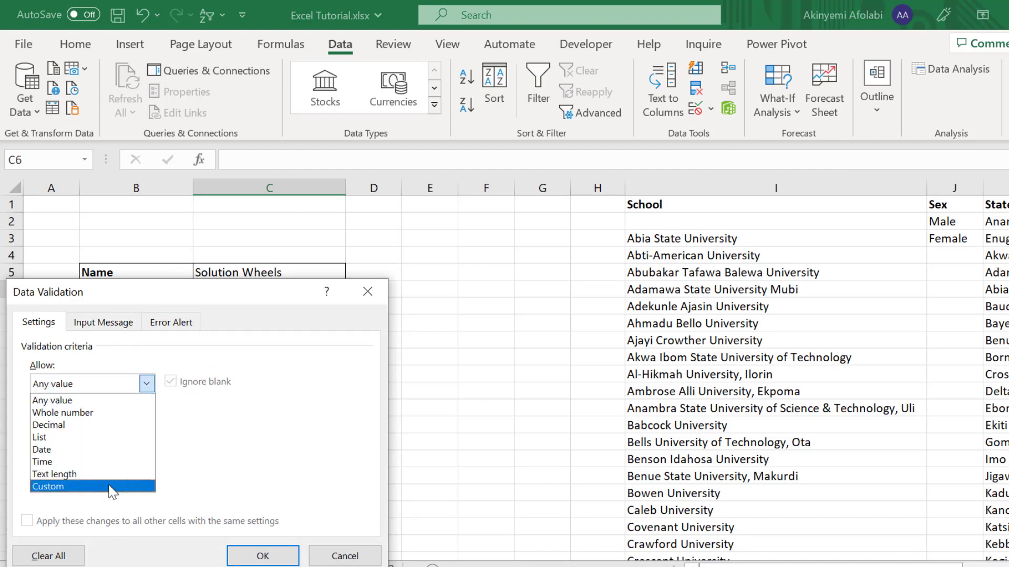
pyautogui.click(40, 438)
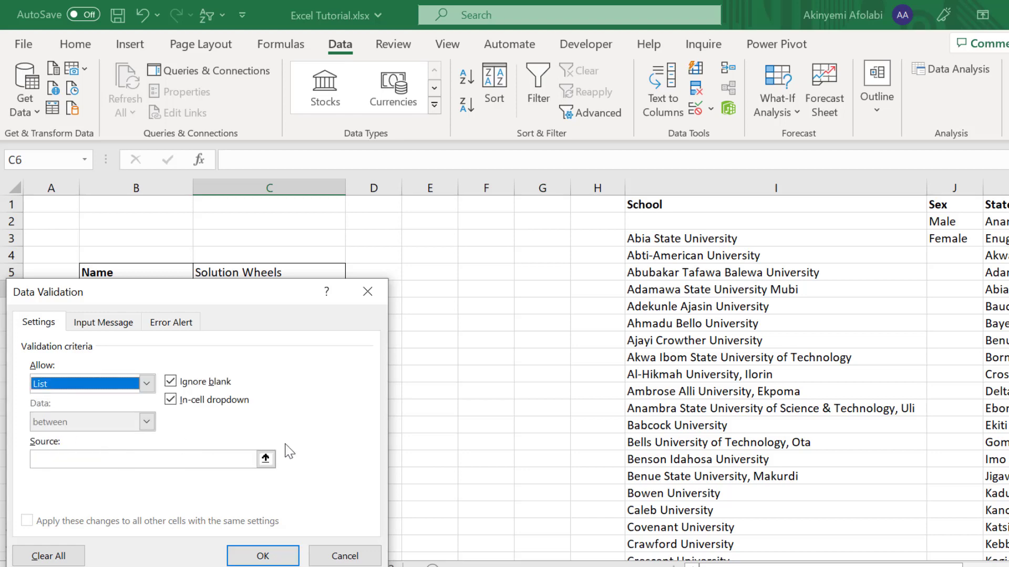
pyautogui.click(266, 459)
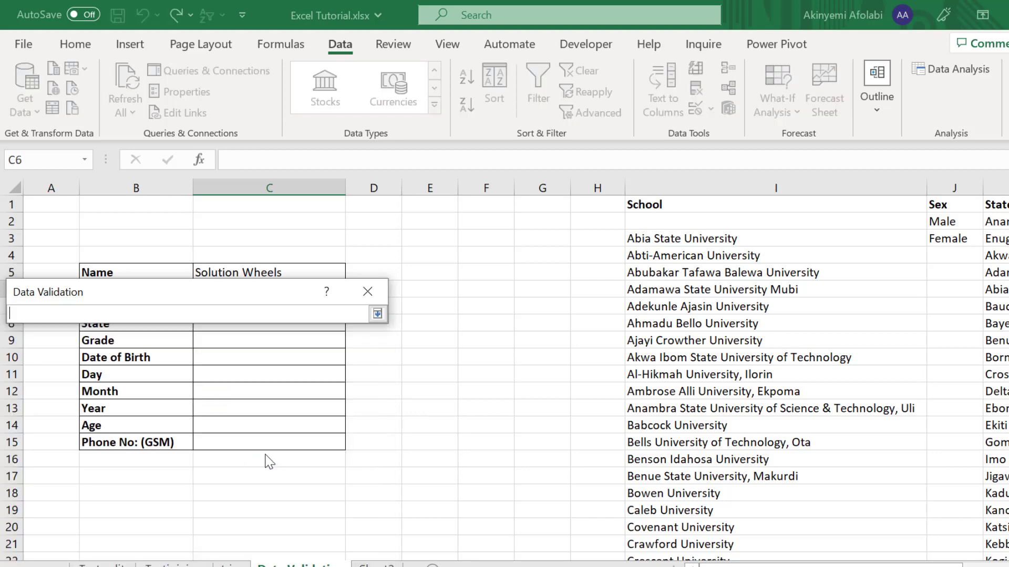
pyautogui.click(370, 291)
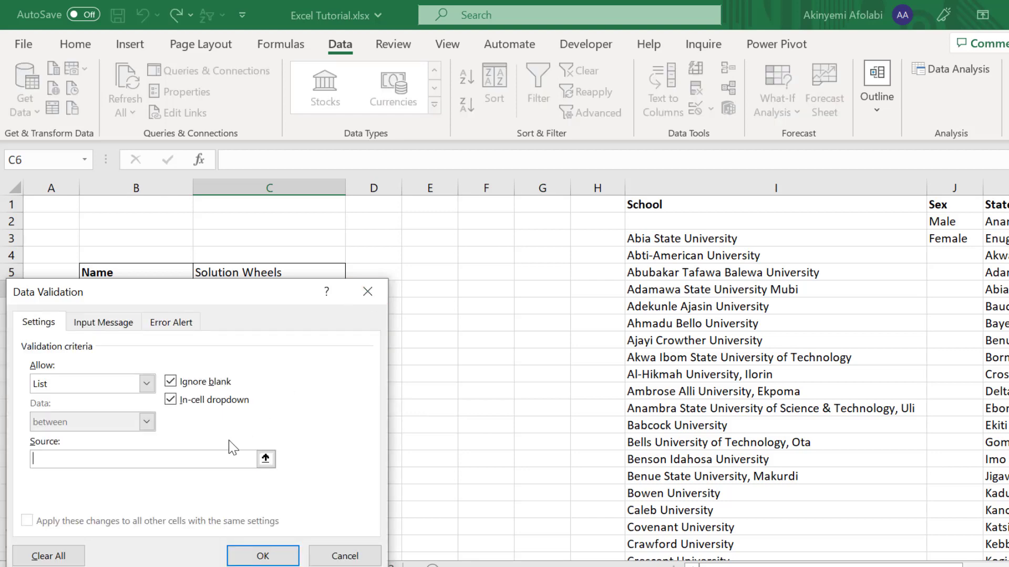
pyautogui.click(266, 459)
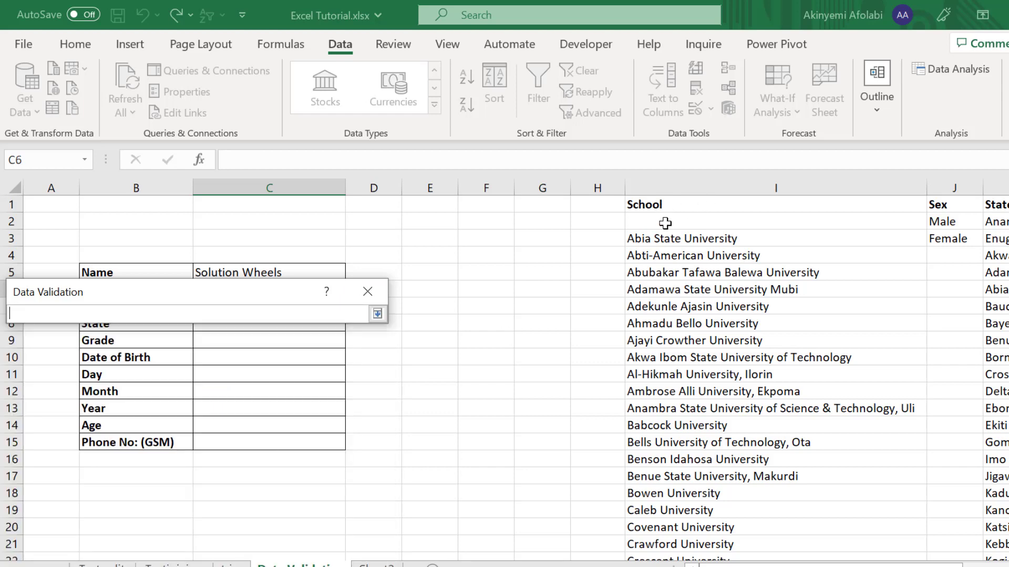
pyautogui.moveTo(665, 222); pyautogui.dragTo(716, 527)
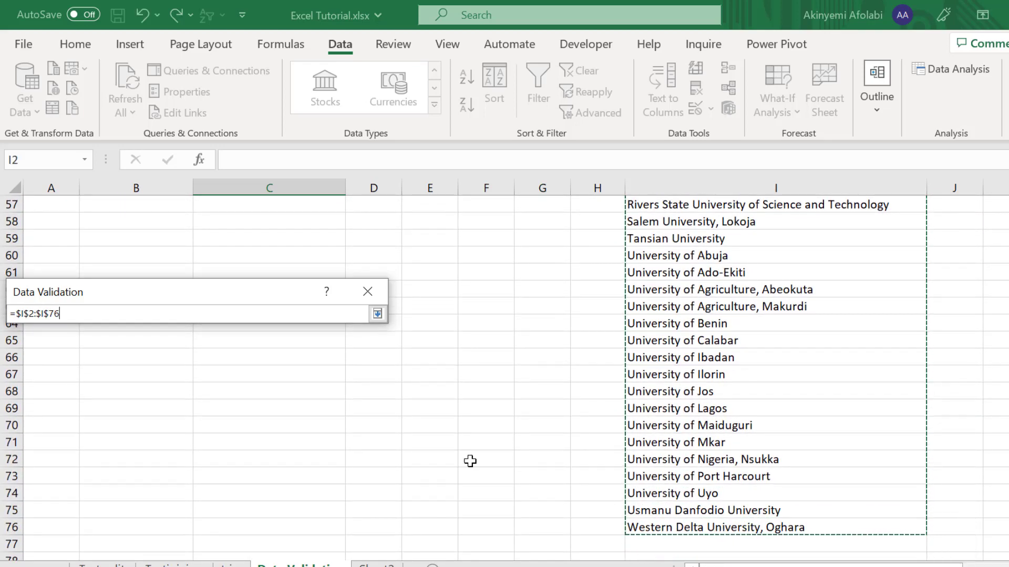
pyautogui.click(377, 314)
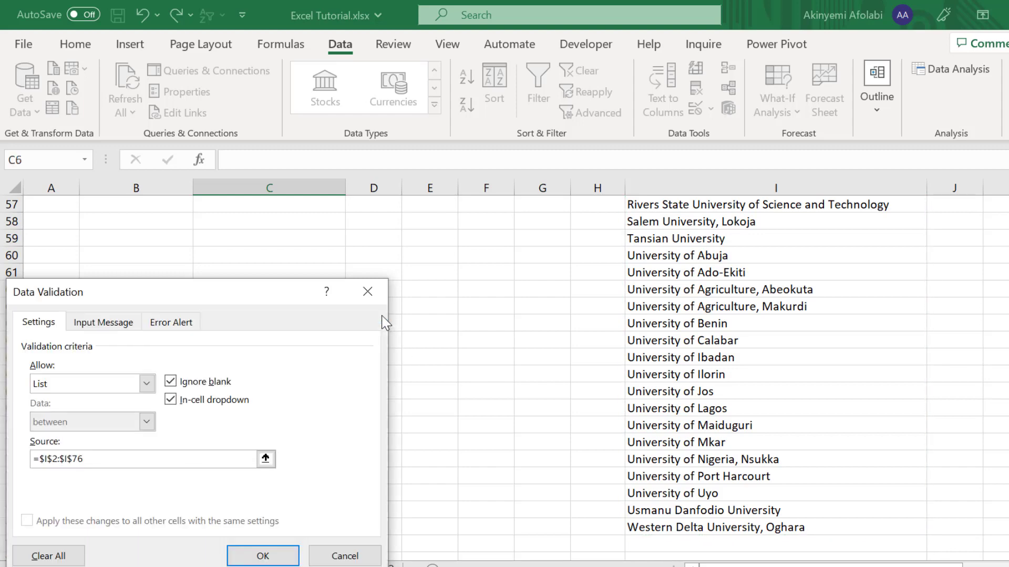
pyautogui.click(290, 554)
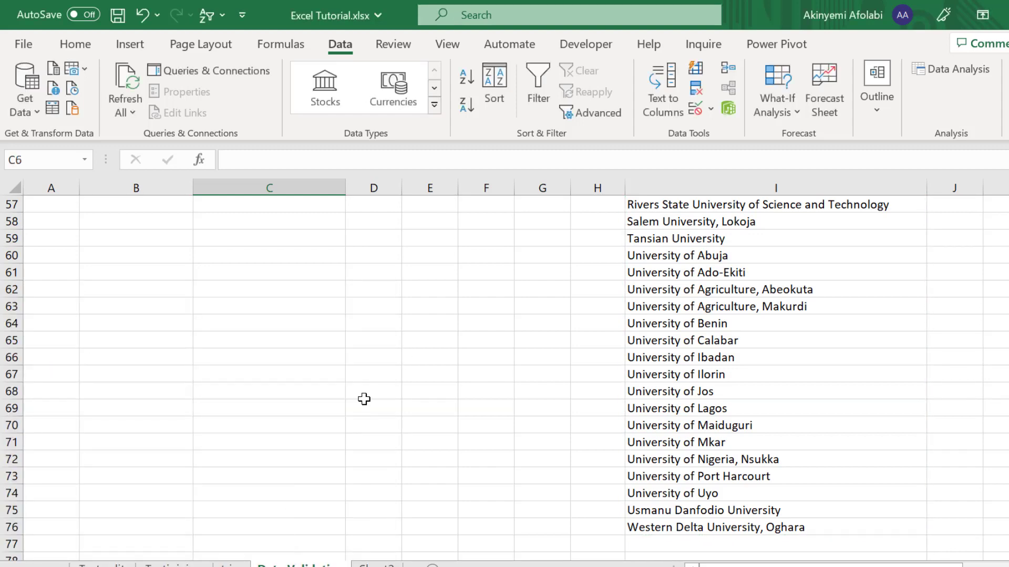
# Step: Type 'abia' in the School cell to confirm it is rejected, then cancel
pyautogui.scroll(19, 423, 301)
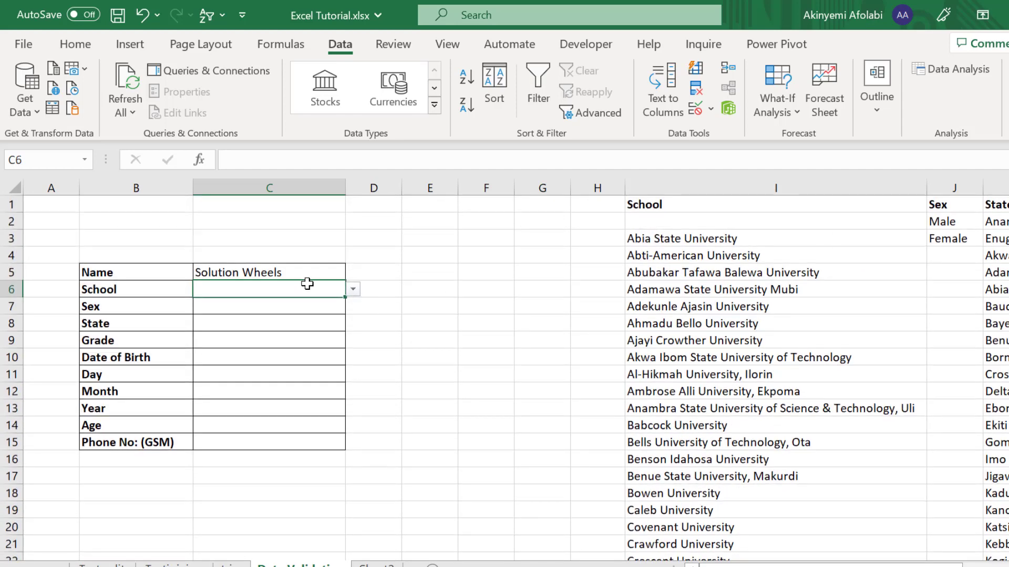
pyautogui.write('abia')
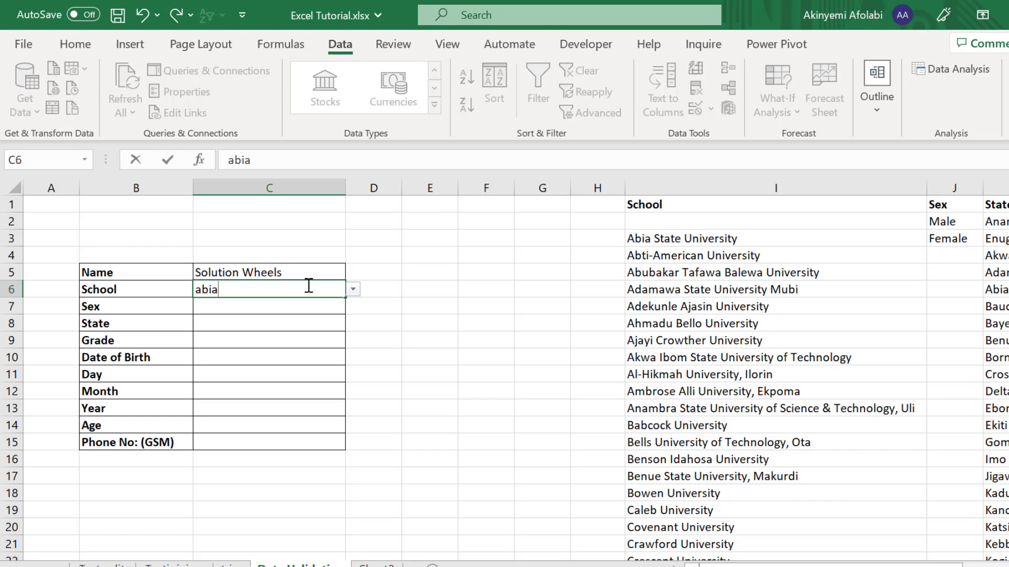
pyautogui.press('Return')
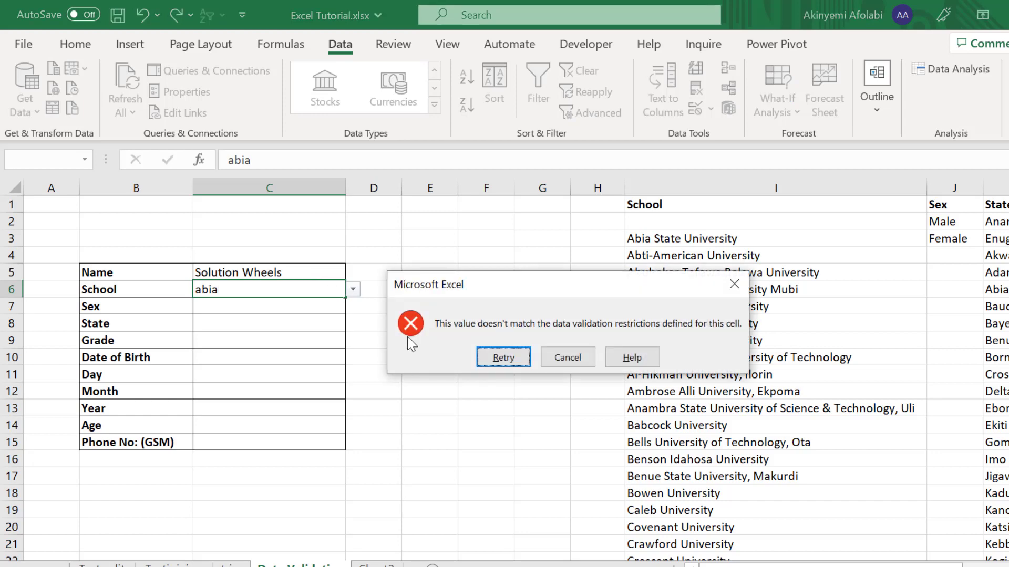
pyautogui.click(579, 361)
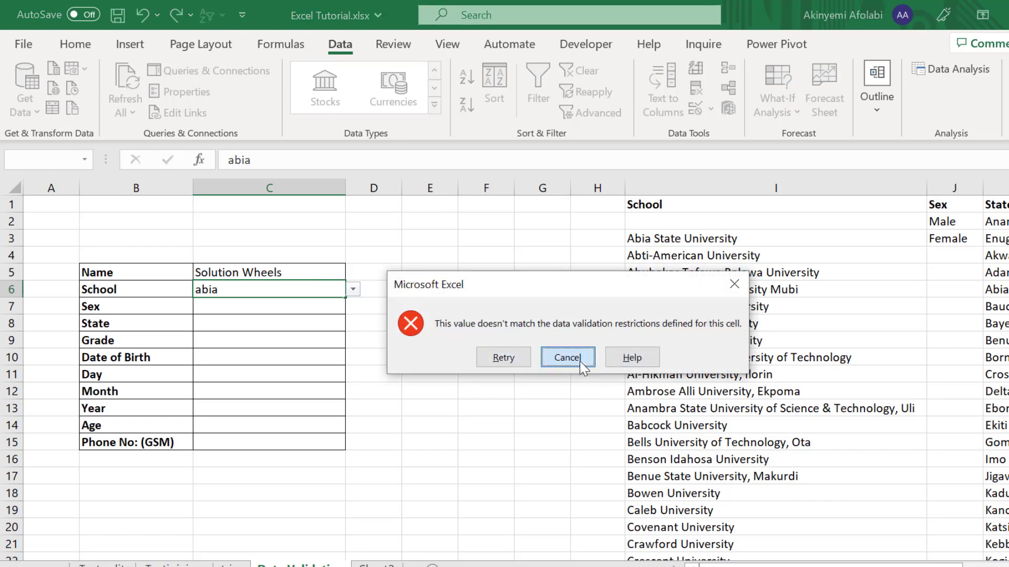
# Step: Choose University of Ilorin from C6's drop-down list
pyautogui.click(353, 290)
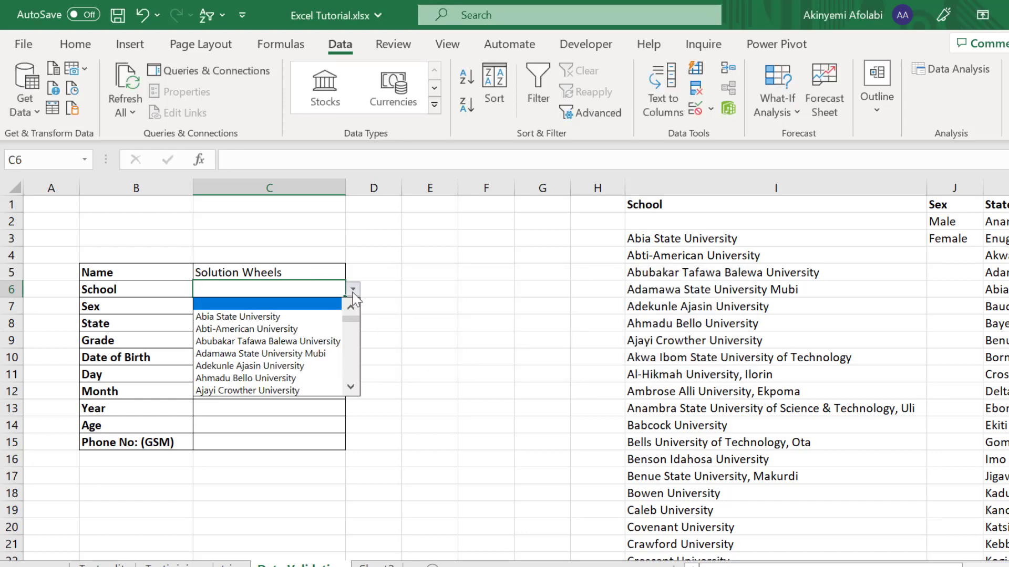
pyautogui.moveTo(356, 326); pyautogui.dragTo(367, 393)
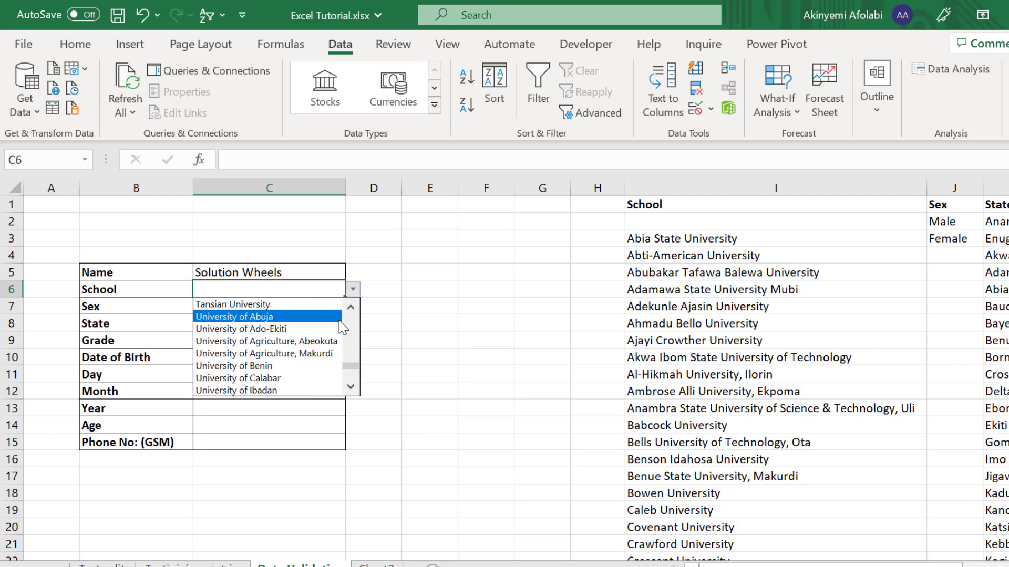
pyautogui.moveTo(345, 366); pyautogui.dragTo(349, 374)
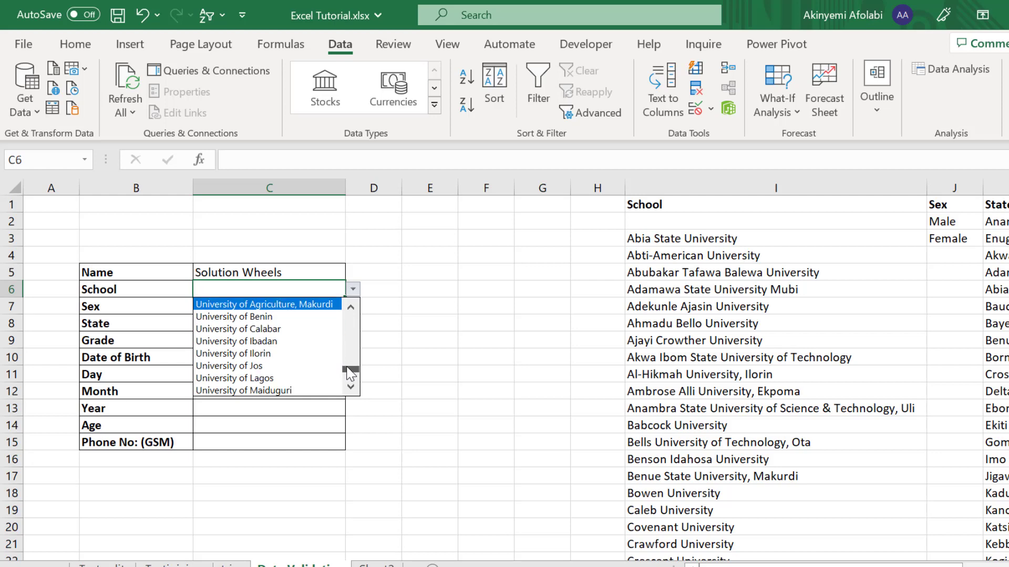
pyautogui.click(263, 353)
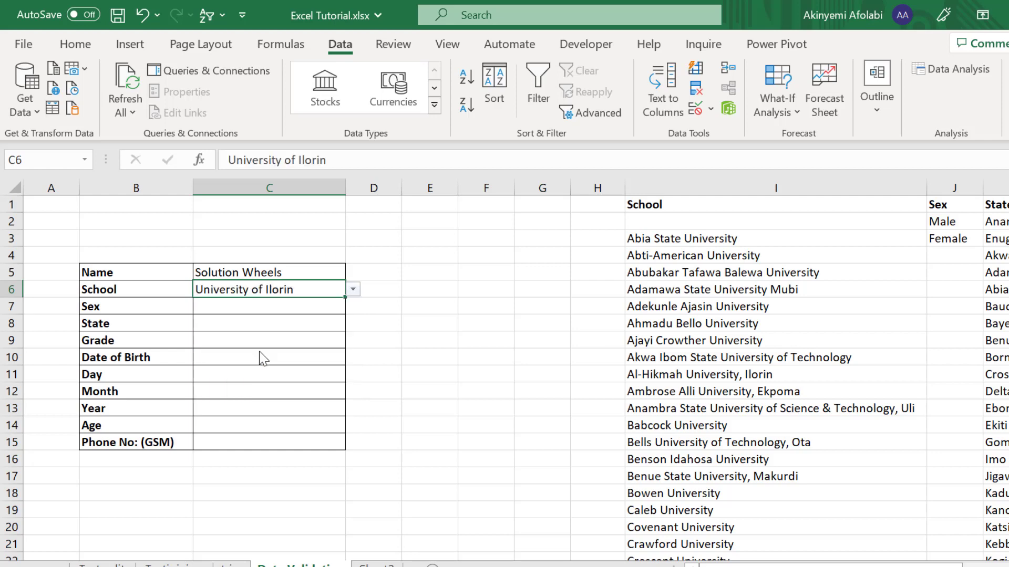
pyautogui.click(254, 310)
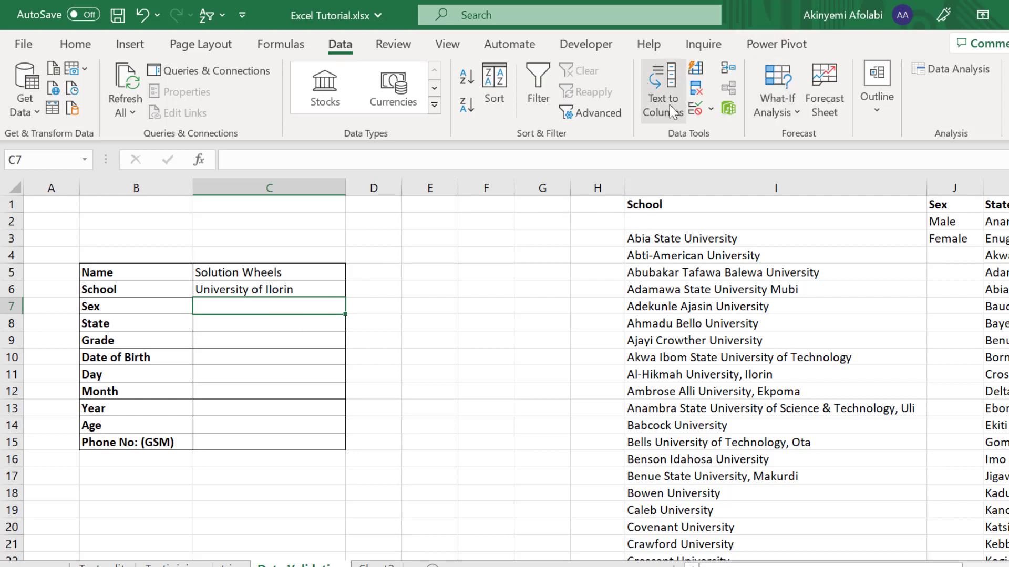
# Step: Give C7 a List validation sourced from Male/Female in J2:J3
pyautogui.click(710, 110)
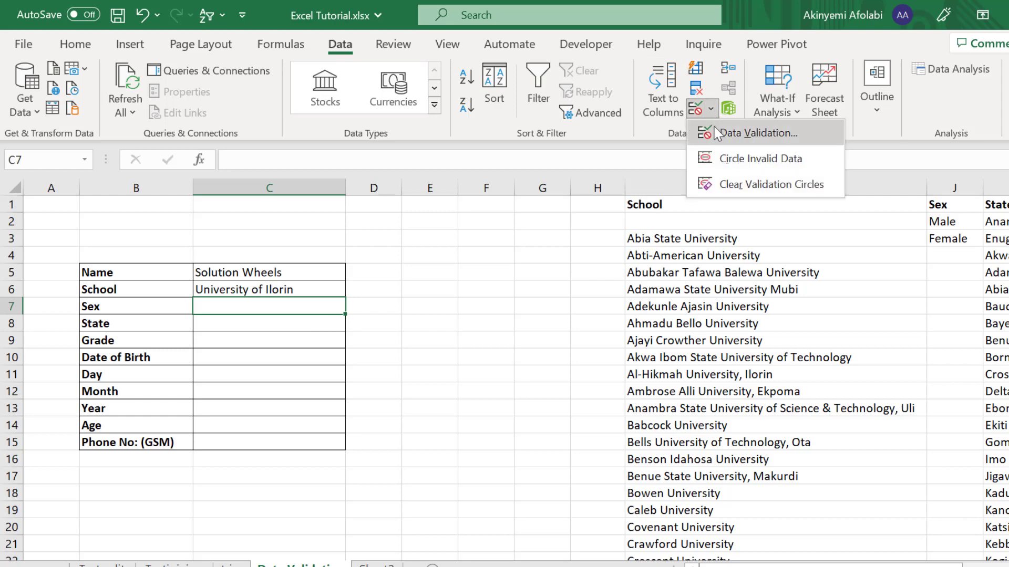
pyautogui.click(718, 133)
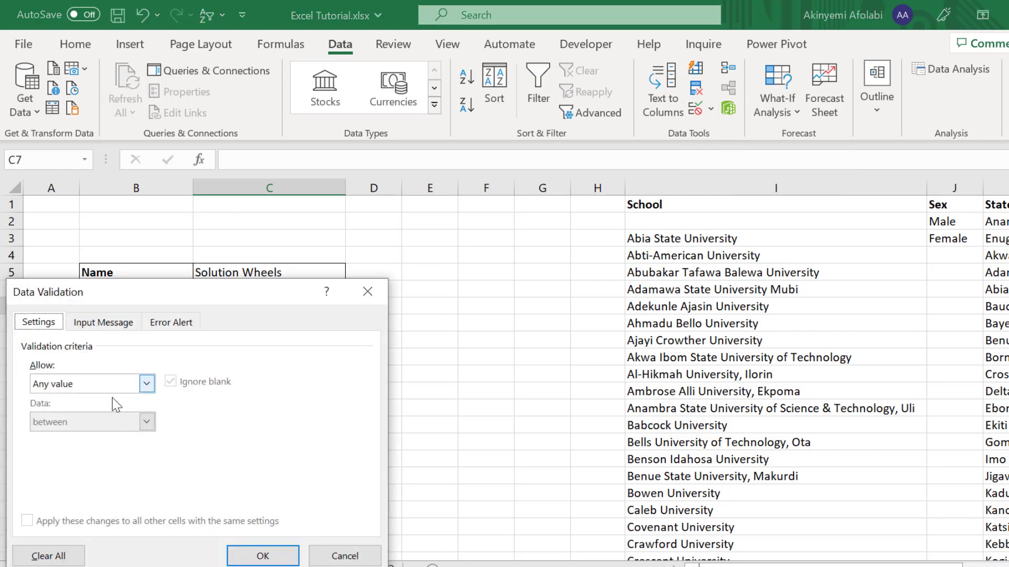
pyautogui.click(147, 386)
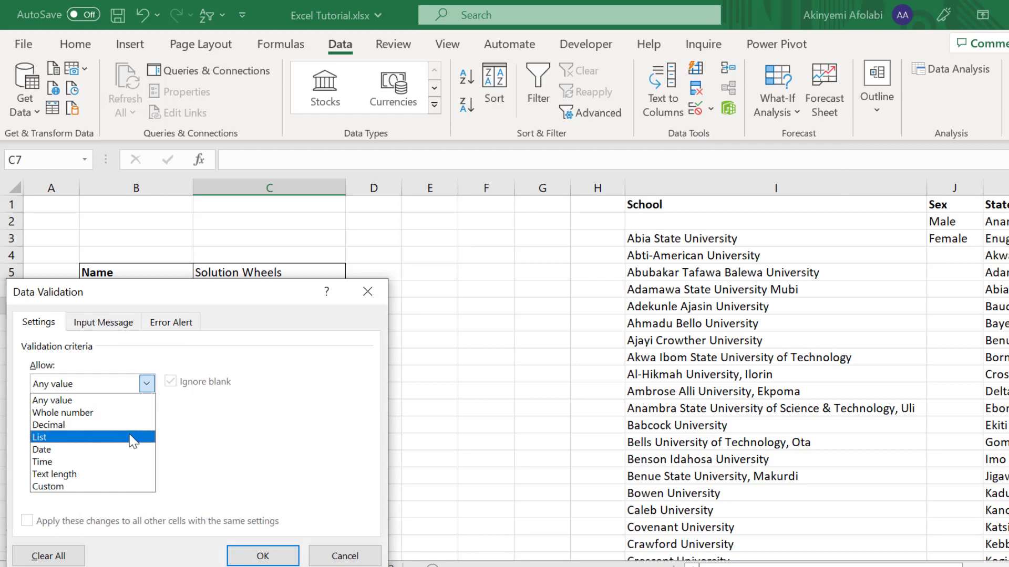
pyautogui.click(132, 438)
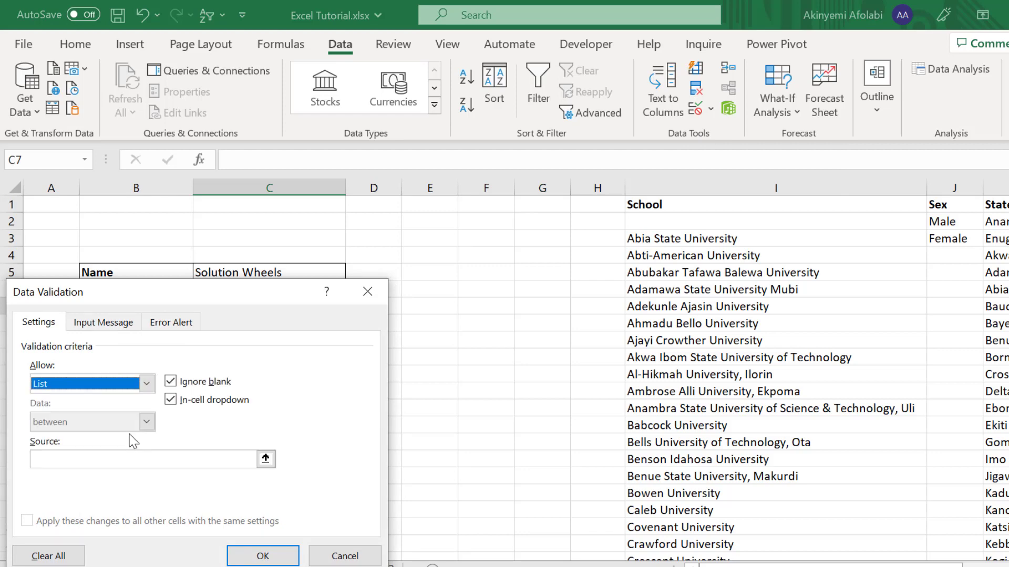
pyautogui.click(265, 459)
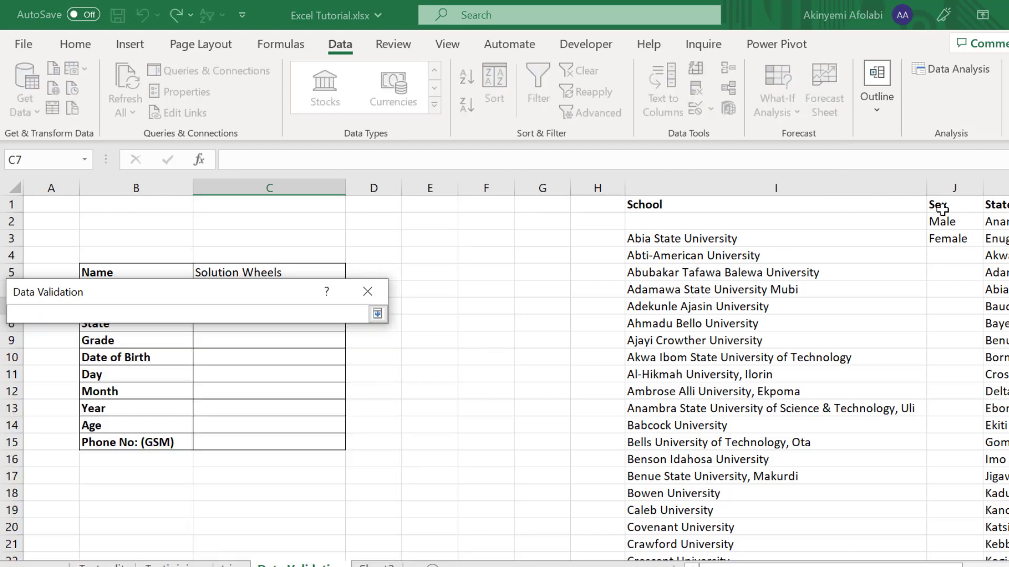
pyautogui.moveTo(940, 220); pyautogui.dragTo(942, 238)
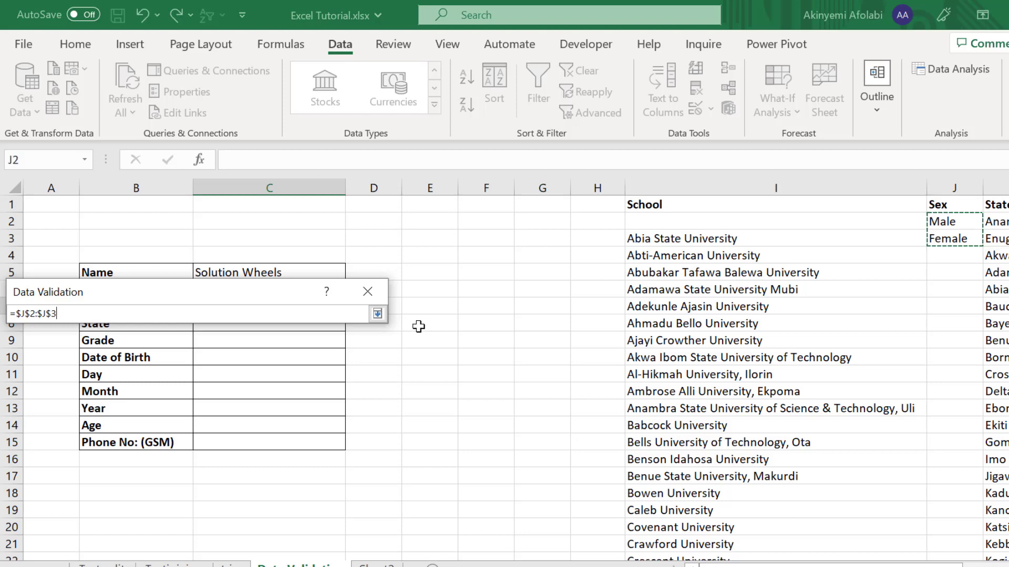
pyautogui.click(377, 313)
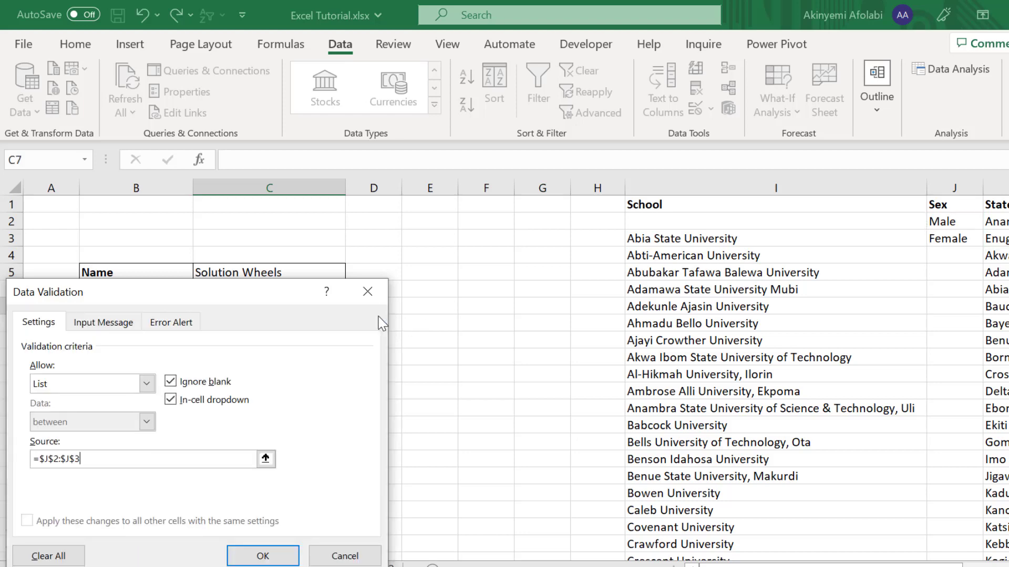
pyautogui.click(260, 555)
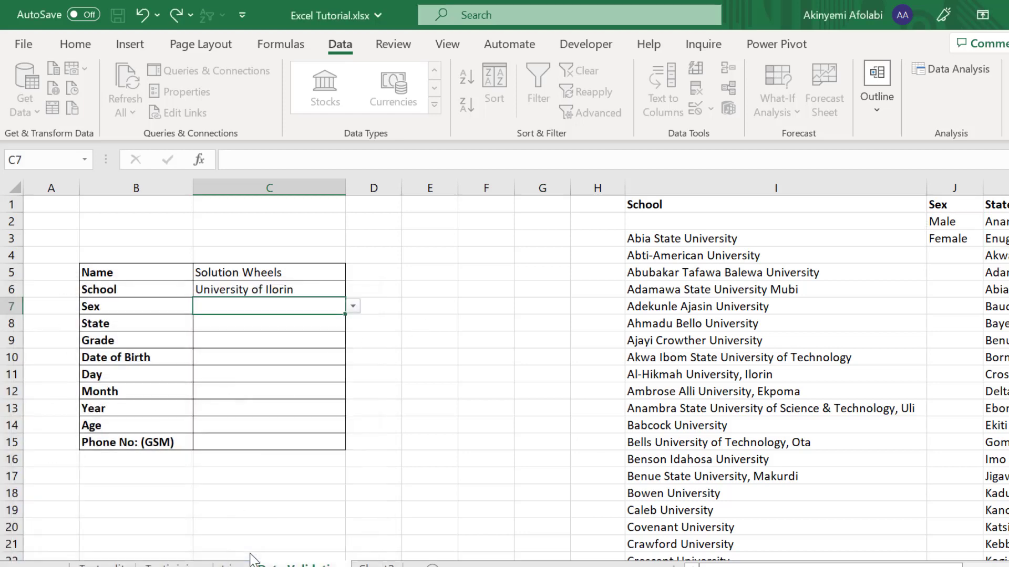
# Step: Choose Male from the Sex cell's drop-down
pyautogui.click(353, 308)
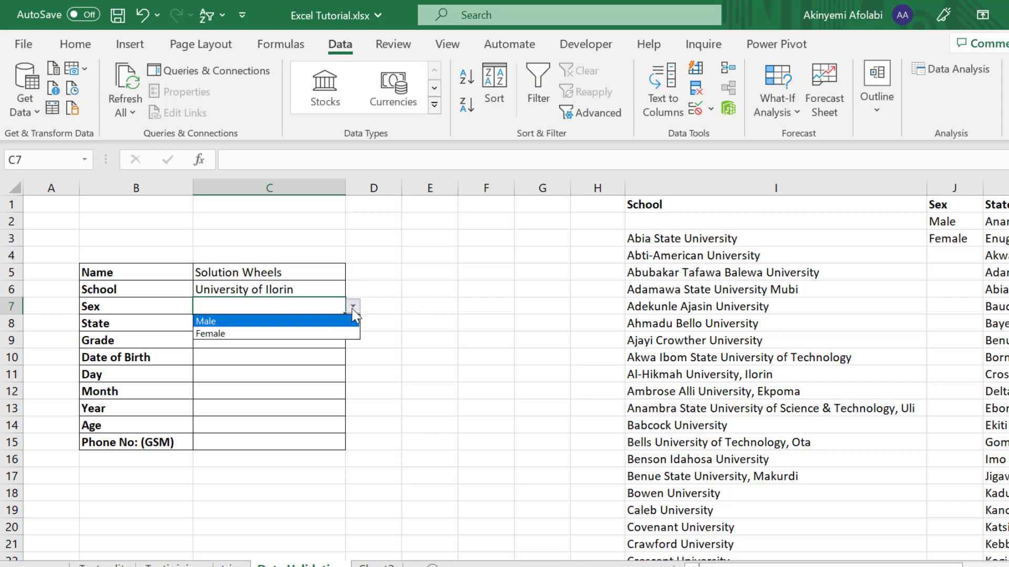
pyautogui.click(321, 321)
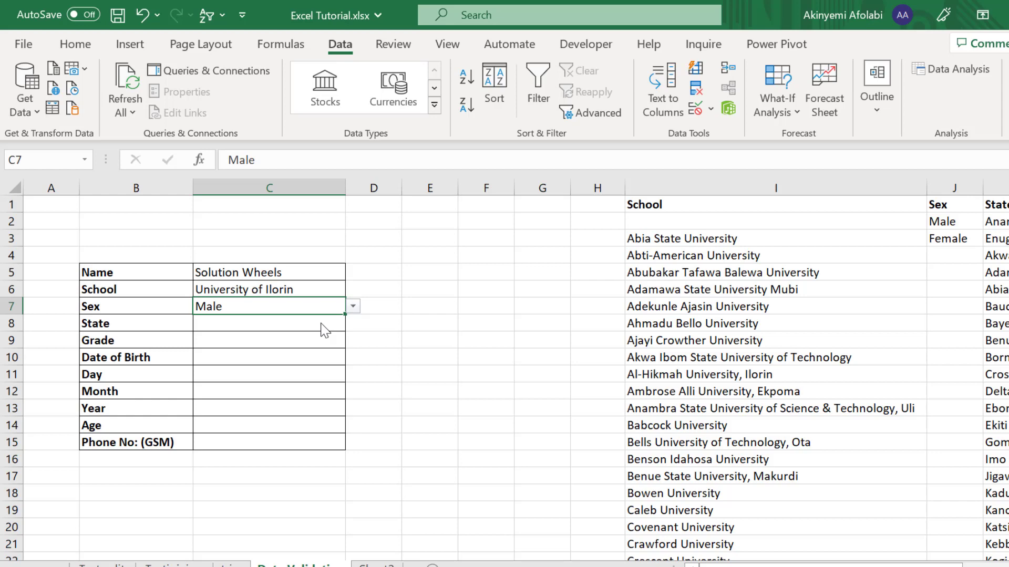
pyautogui.click(271, 326)
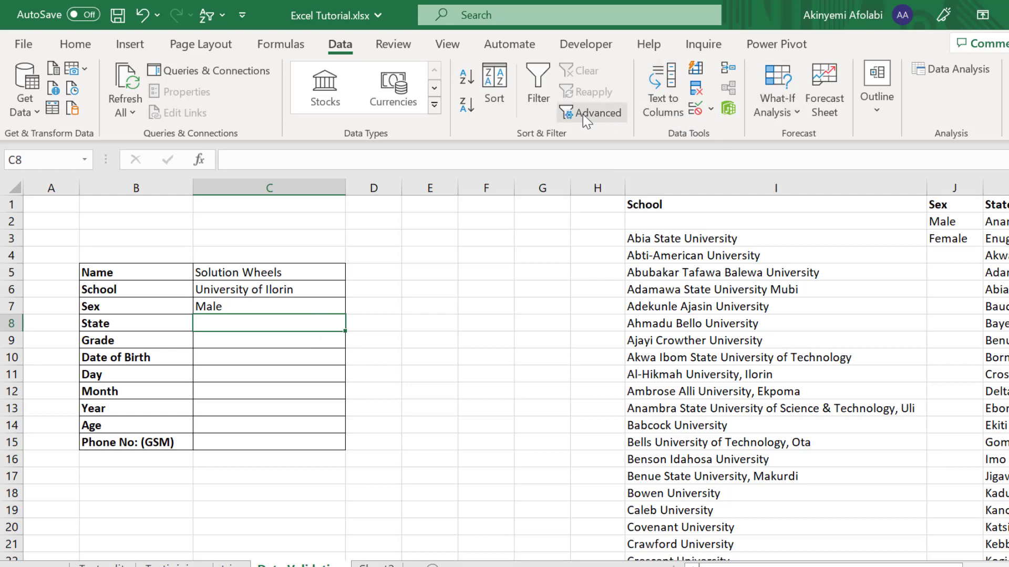
# Step: Give C8 a List validation sourced from the state names in K2:K36
pyautogui.click(711, 110)
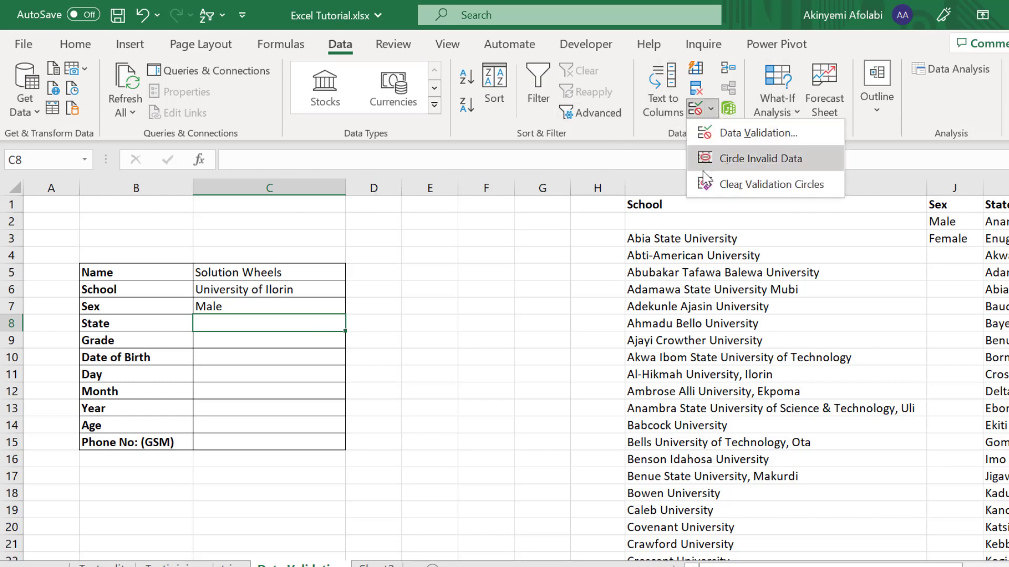
pyautogui.click(741, 136)
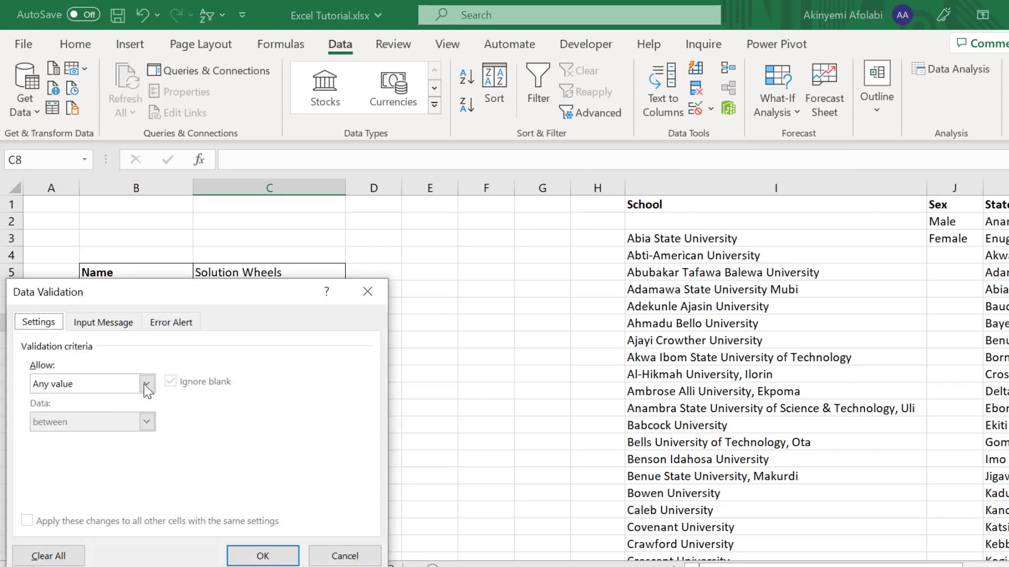
pyautogui.click(146, 384)
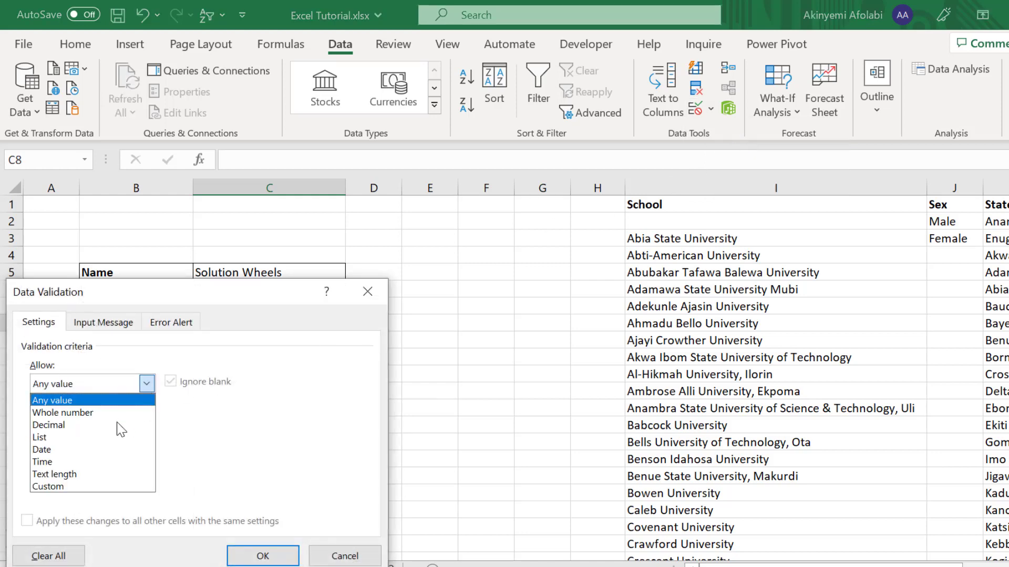
pyautogui.click(95, 439)
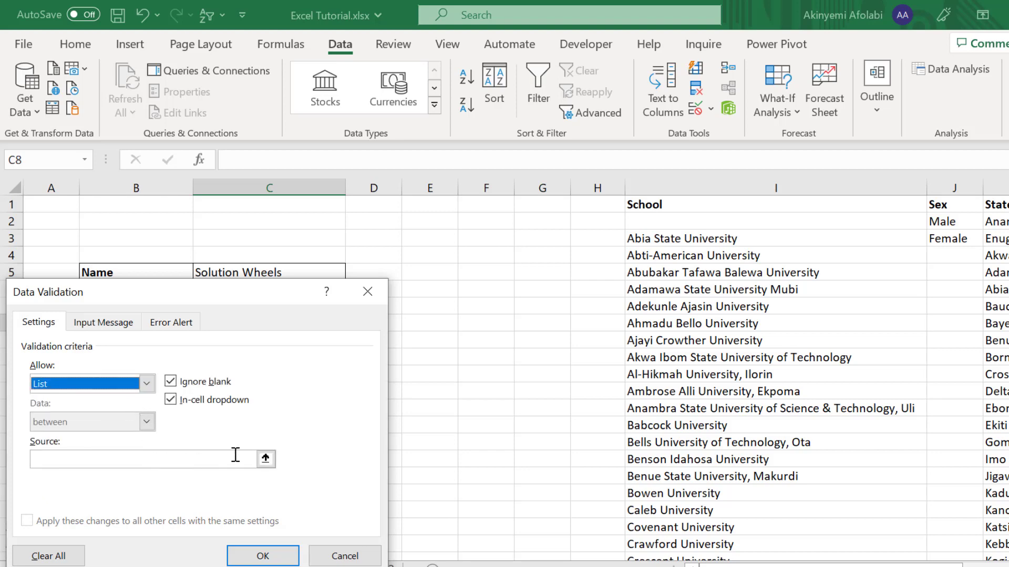
pyautogui.click(265, 458)
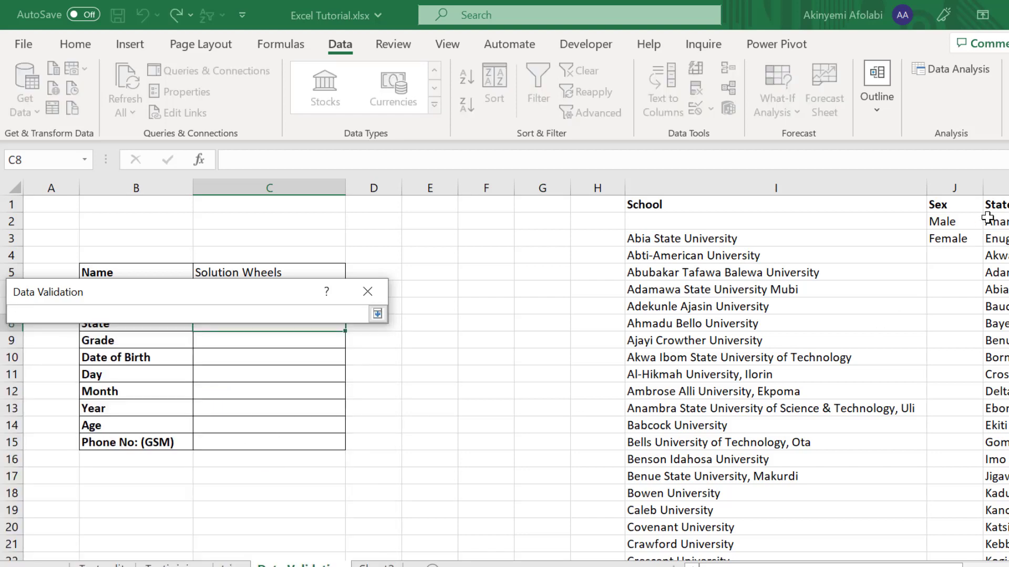
pyautogui.moveTo(995, 218); pyautogui.dragTo(1004, 266)
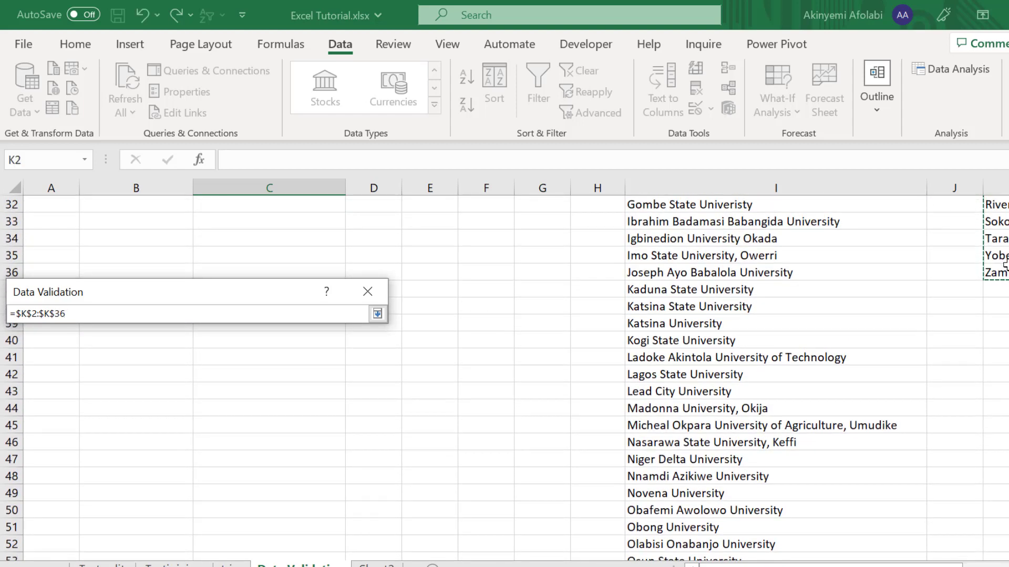
pyautogui.click(378, 314)
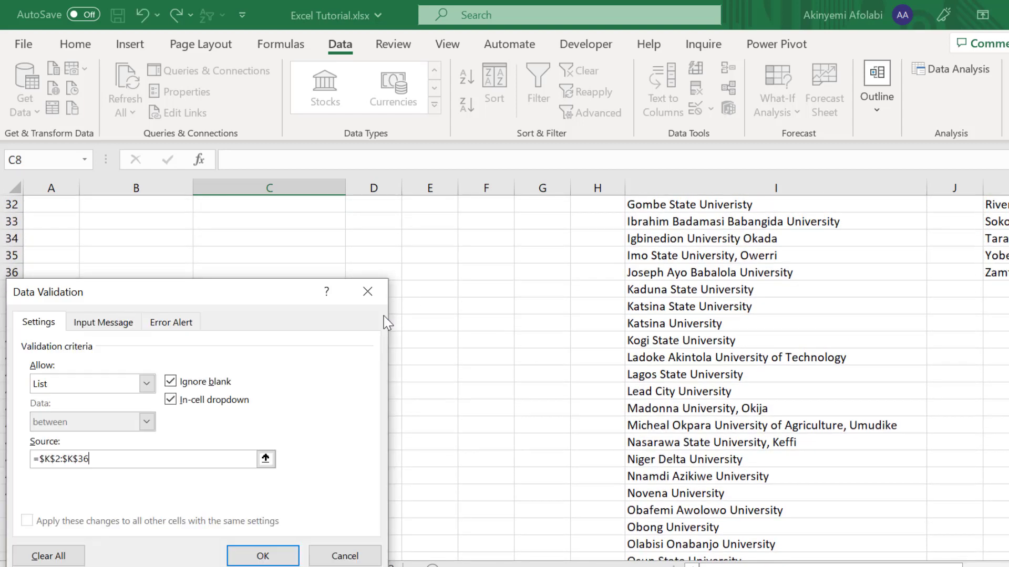
pyautogui.click(262, 555)
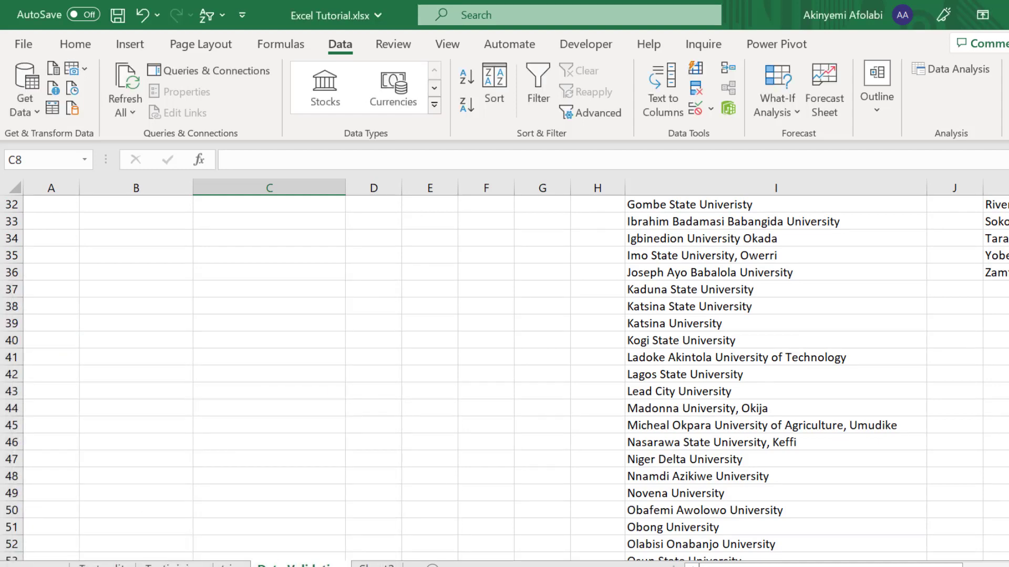
# Step: Choose Kwara from the State cell's drop-down
pyautogui.scroll(10, 434, 349)
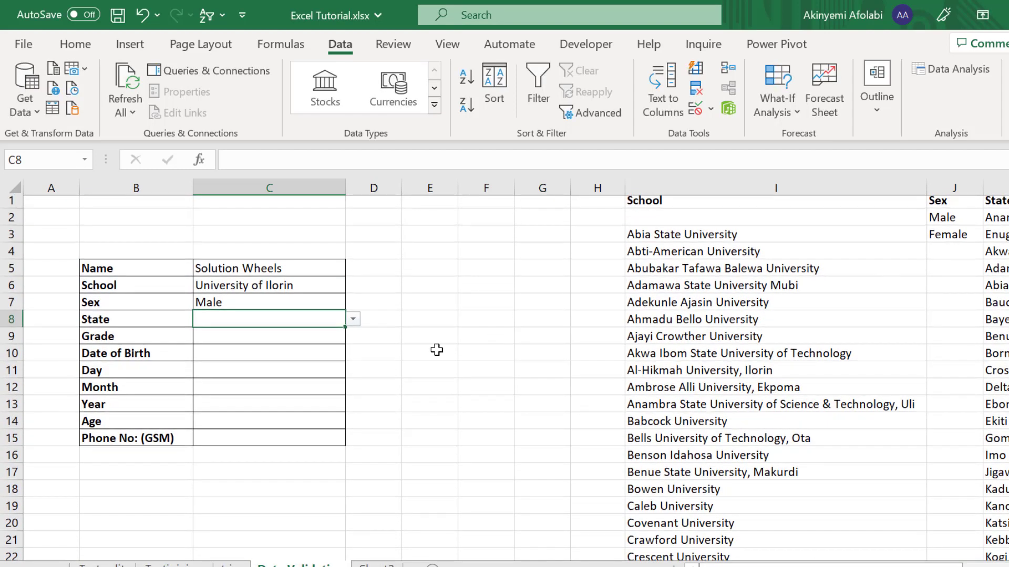
pyautogui.click(353, 319)
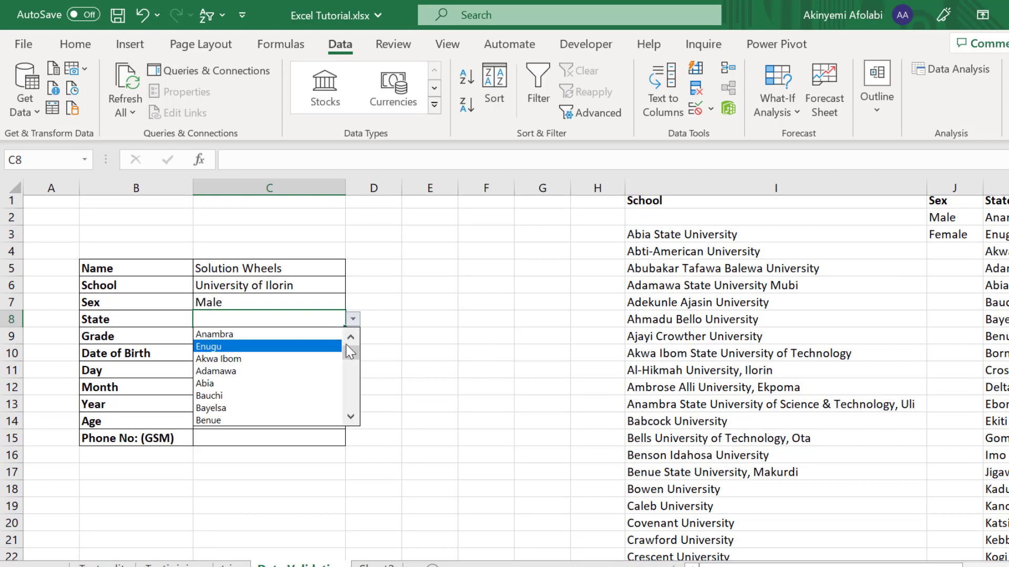
pyautogui.moveTo(354, 351); pyautogui.dragTo(360, 385)
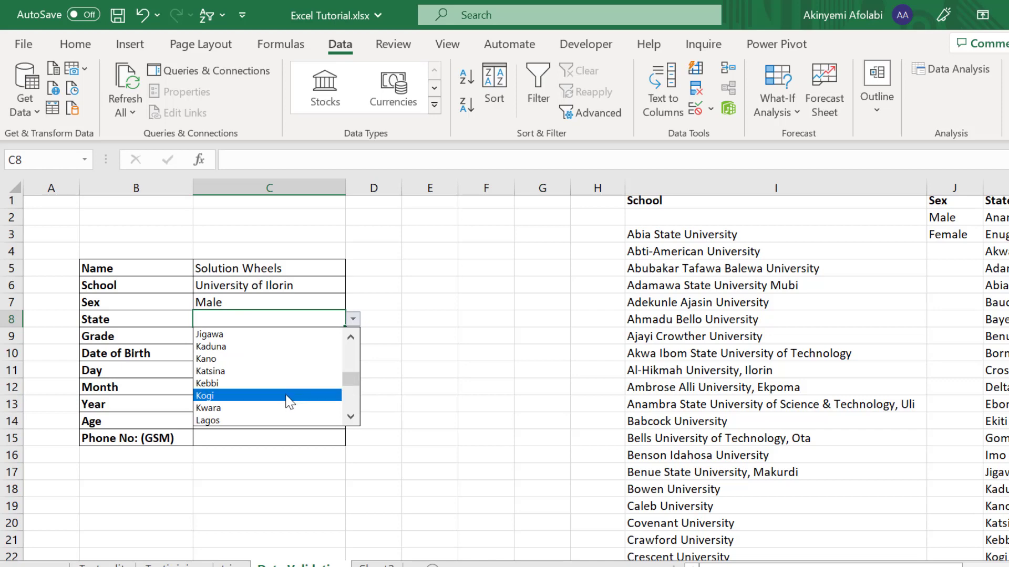
pyautogui.click(262, 408)
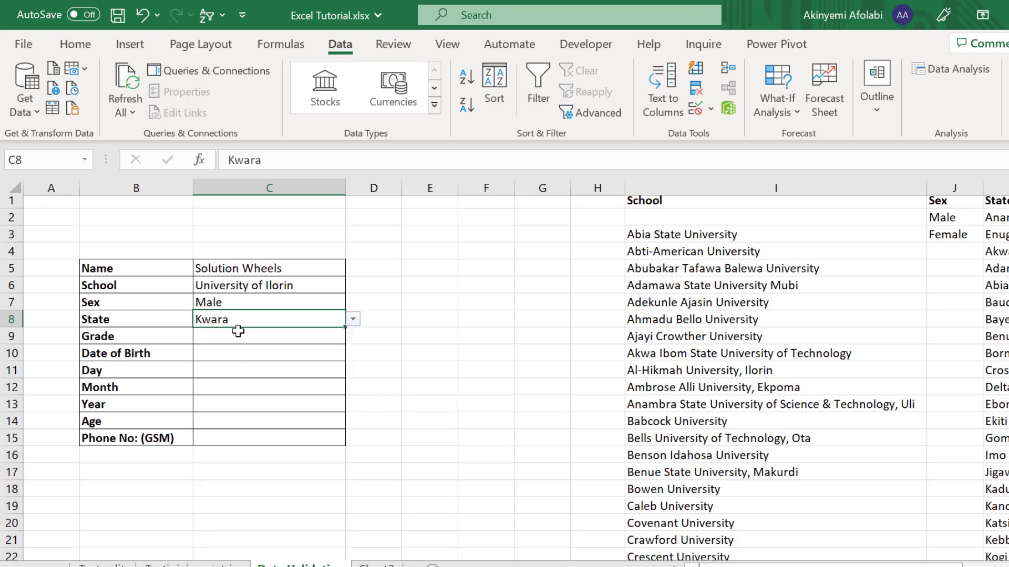
pyautogui.click(238, 331)
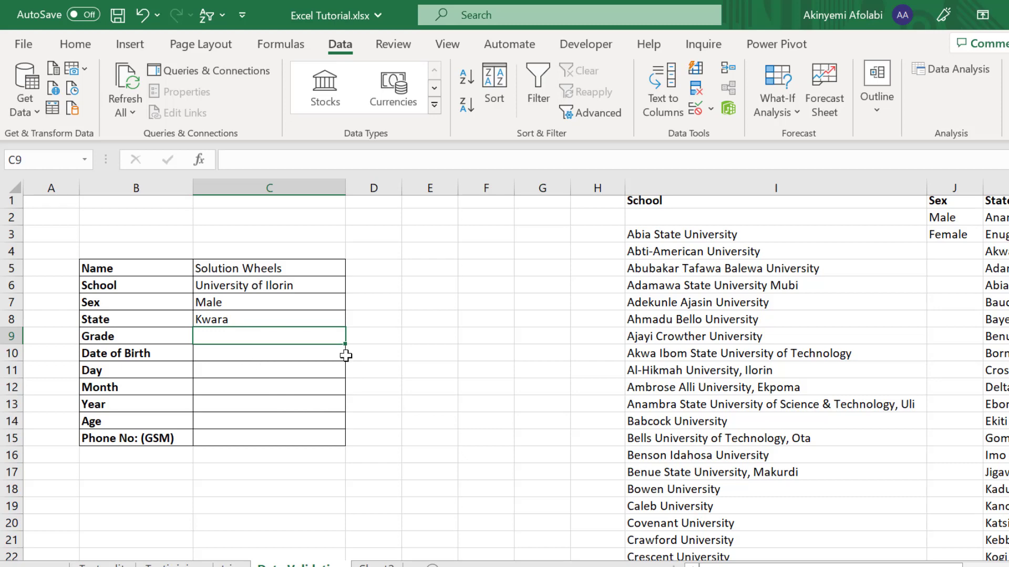
# Step: Insert blank cells at B9:C9, shifting the Grade row and fields below down
pyautogui.moveTo(866, 563)
pyautogui.mouseDown()
pyautogui.moveTo(877, 564)
pyautogui.moveTo(866, 563)
pyautogui.mouseUp()
pyautogui.moveTo(140, 336); pyautogui.dragTo(209, 339)
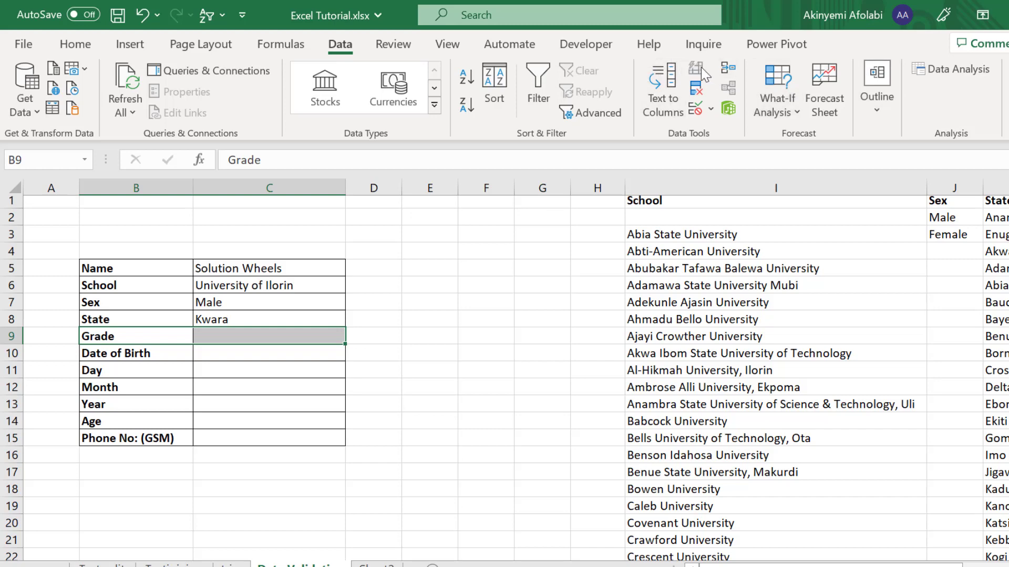
pyautogui.click(71, 46)
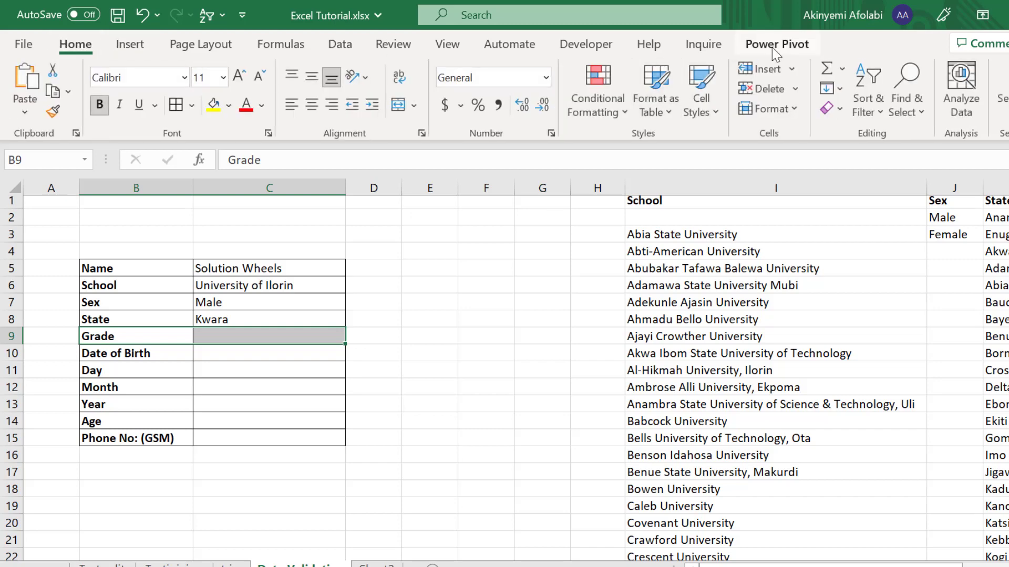
pyautogui.click(766, 69)
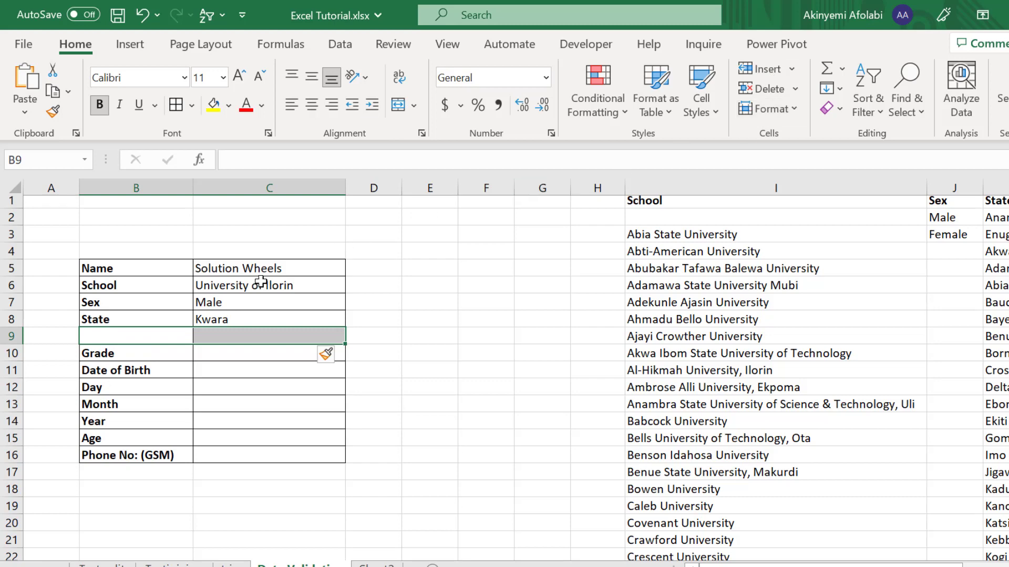
# Step: Try a Course label in B9, check C9's inherited list, then undo it
pyautogui.click(164, 333)
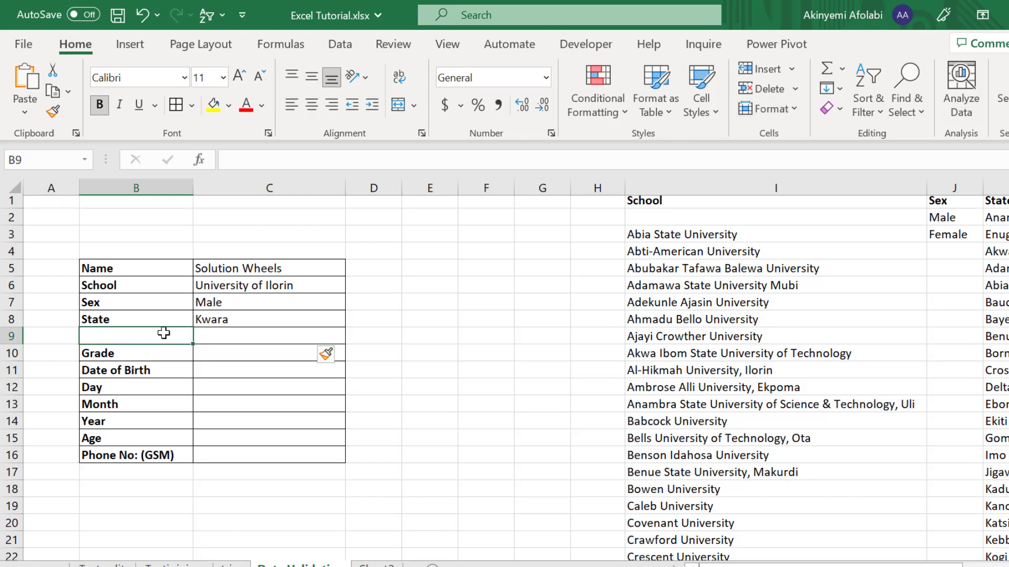
pyautogui.write('Course')
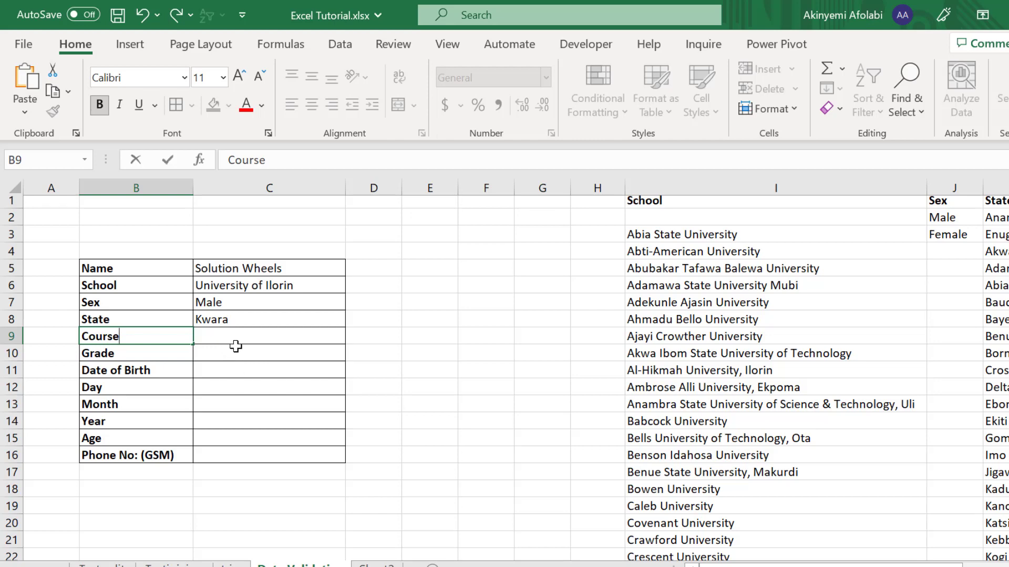
pyautogui.click(262, 337)
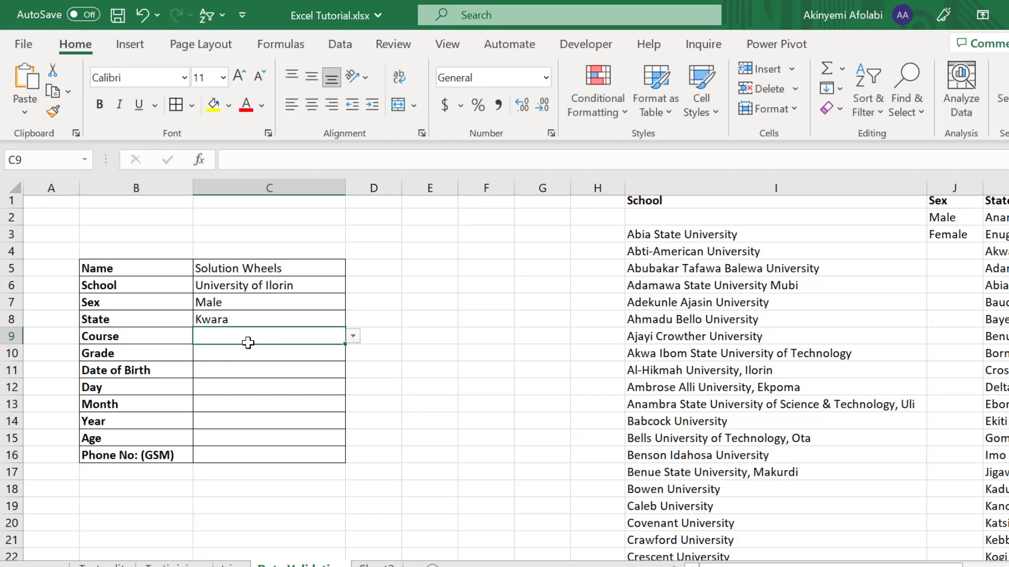
pyautogui.click(352, 337)
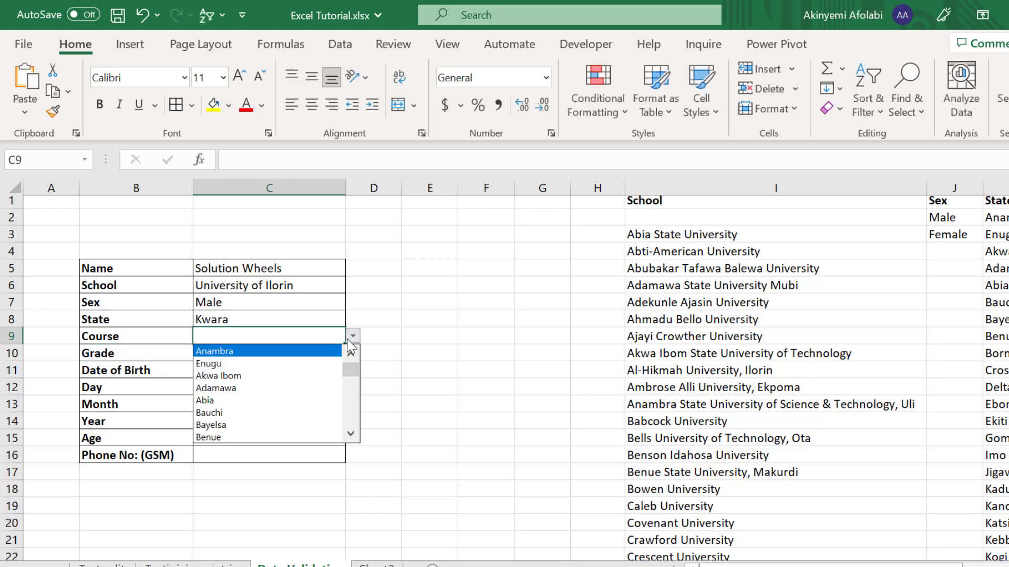
pyautogui.press('Escape')
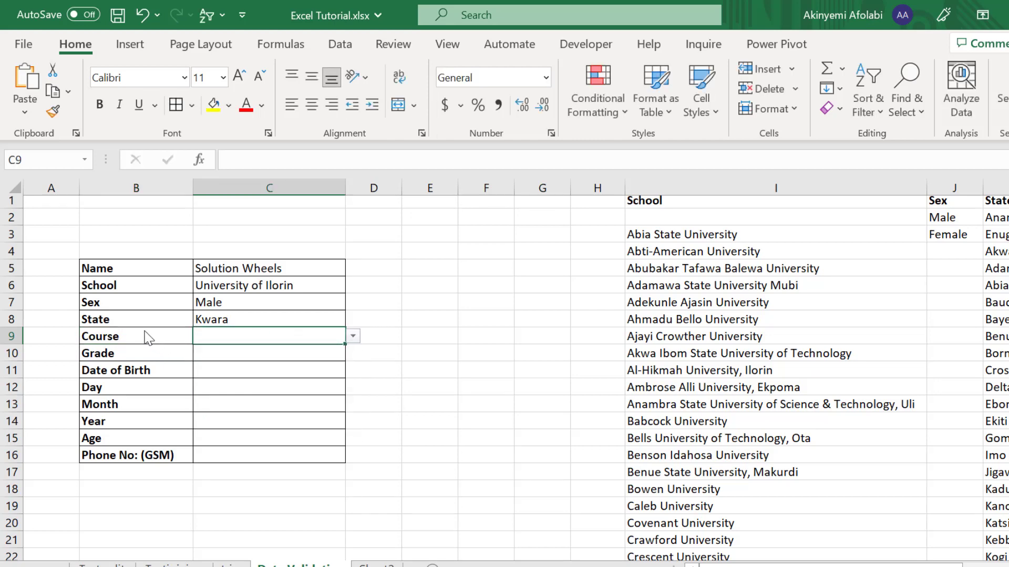
pyautogui.hotkey('ctrl', 'z')
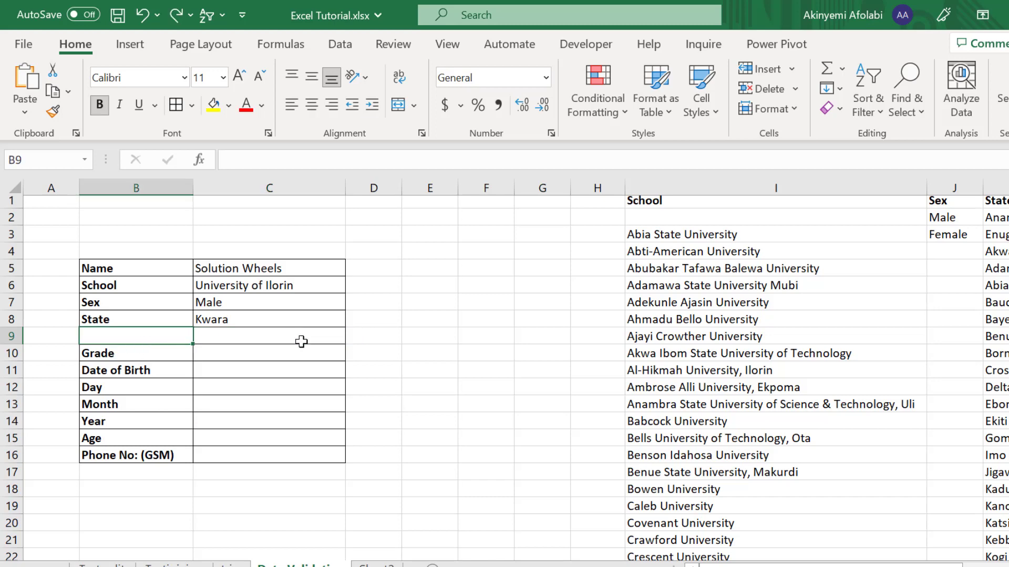
pyautogui.click(319, 342)
pyautogui.click(333, 318)
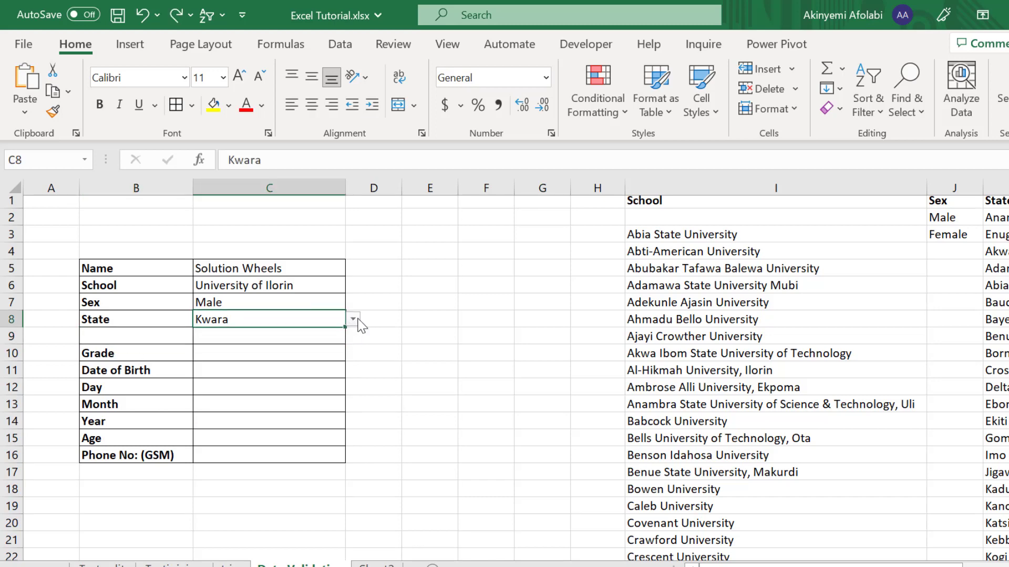
pyautogui.click(354, 319)
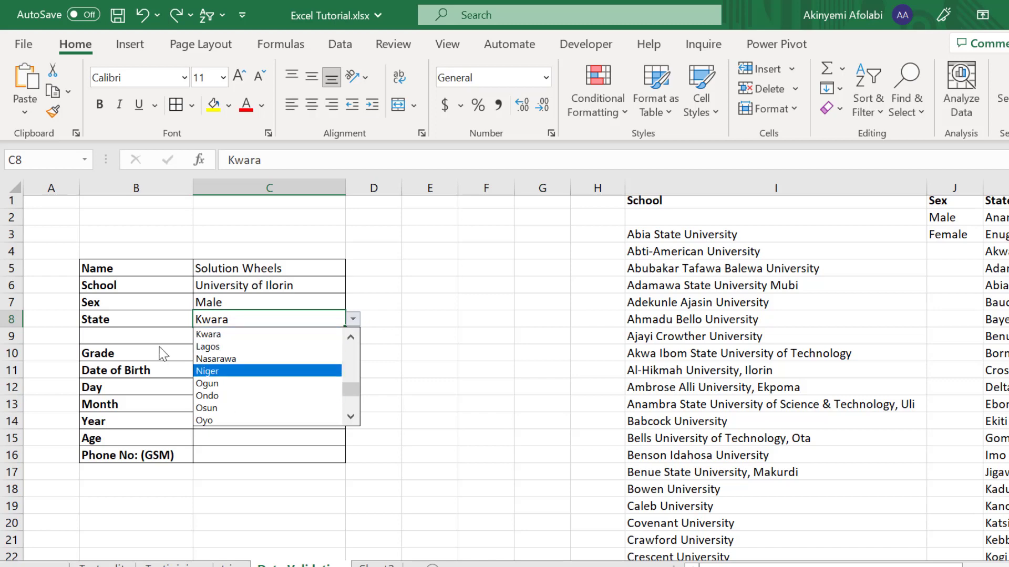
pyautogui.click(147, 335)
# Step: Re-enter 'Course' in B9 and check C9's drop-down, which still offers state names
pyautogui.click(146, 335)
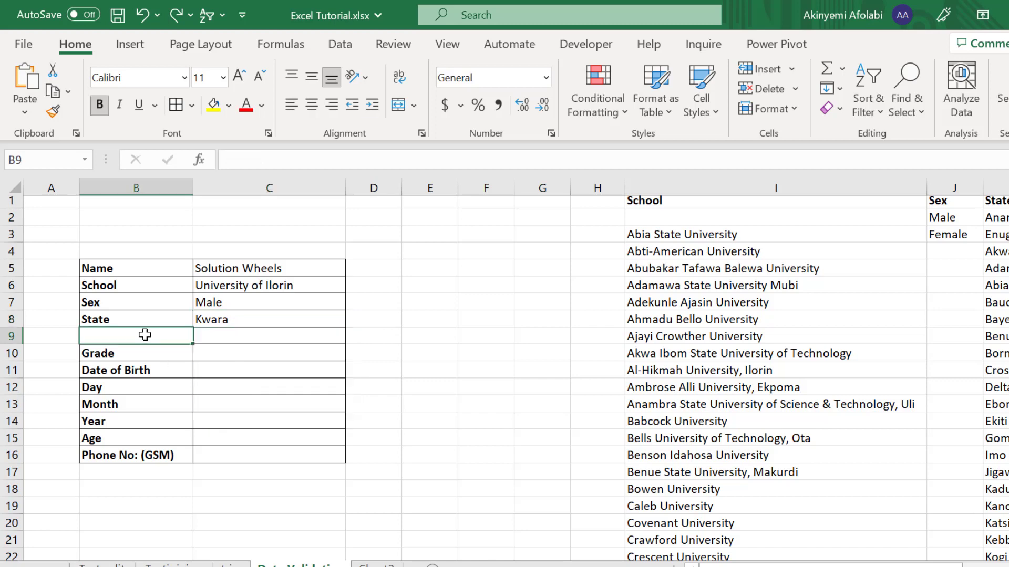
pyautogui.write('Course')
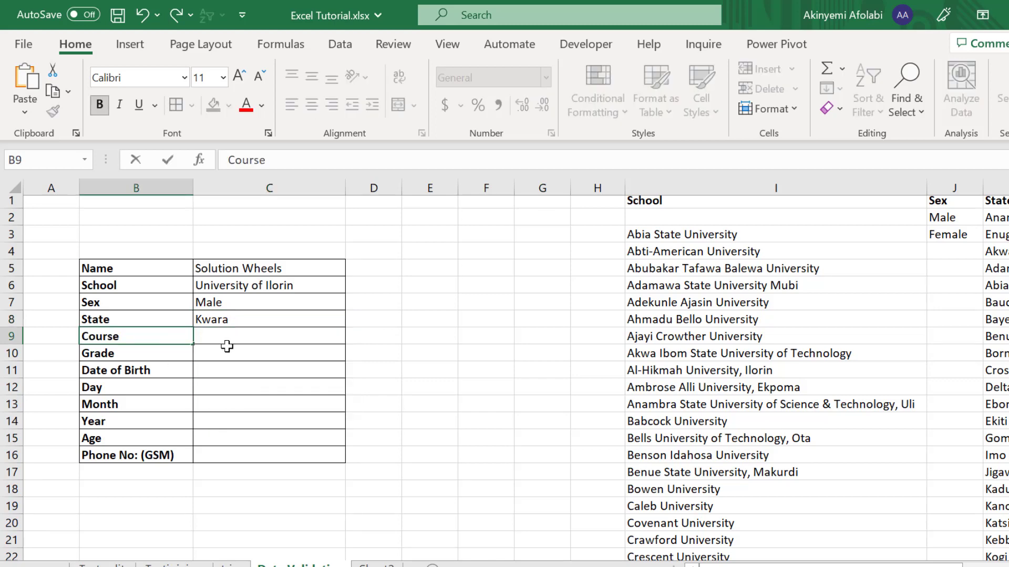
pyautogui.click(239, 334)
pyautogui.click(354, 336)
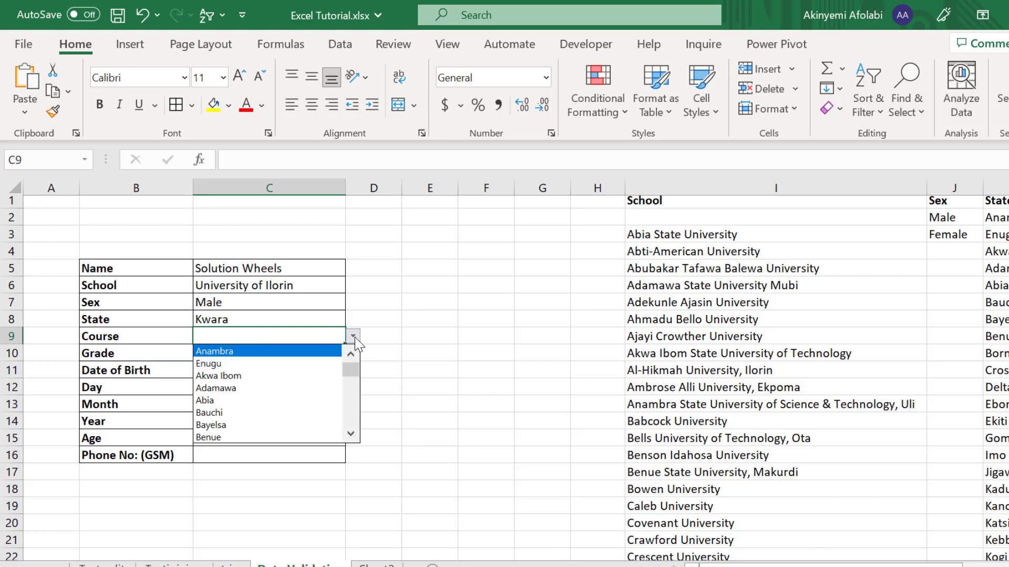
pyautogui.click(318, 334)
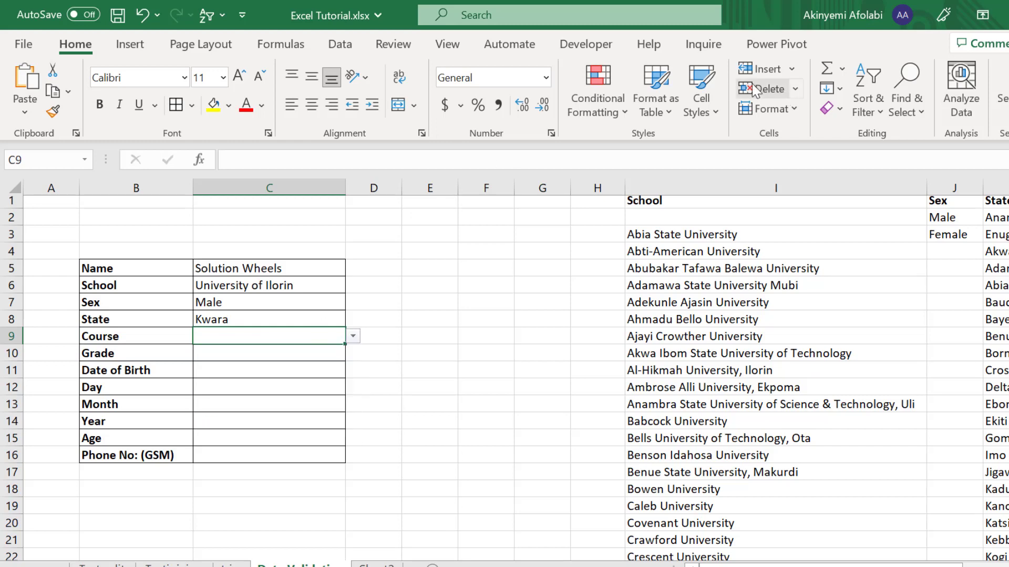
# Step: Change C9's list validation source to the course names in L2:L14
pyautogui.click(341, 46)
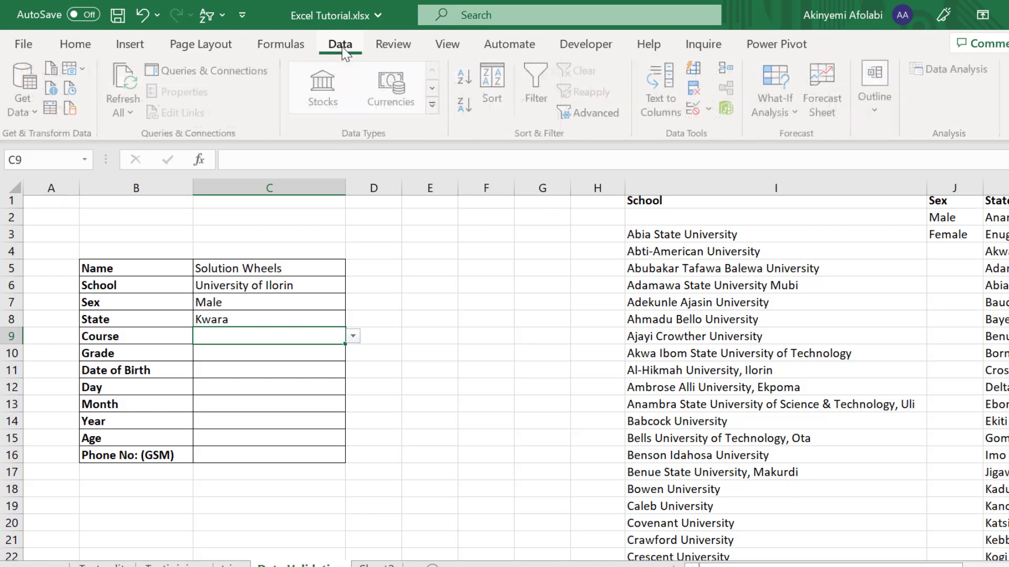
pyautogui.click(707, 110)
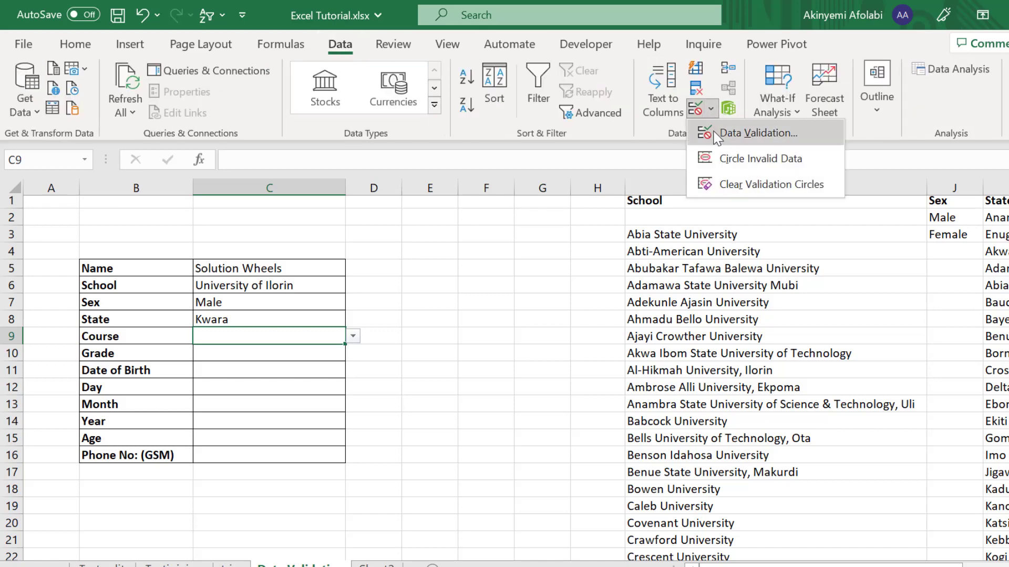
pyautogui.click(741, 128)
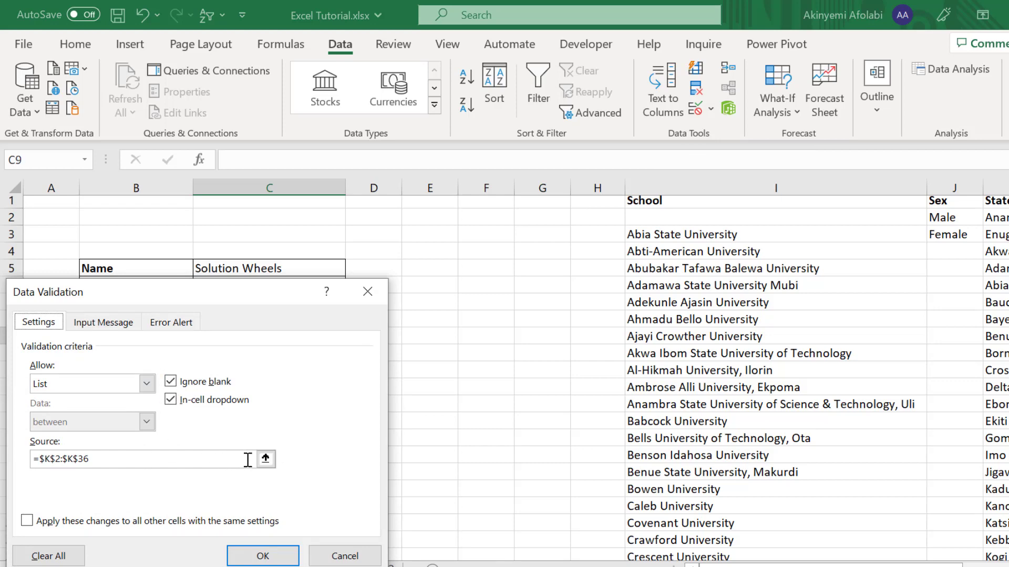
pyautogui.click(266, 459)
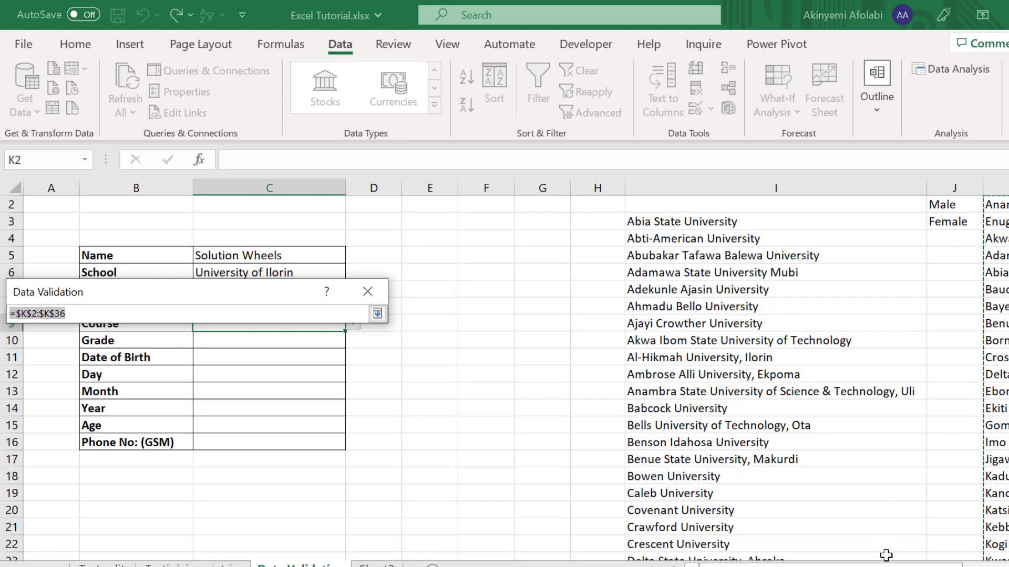
pyautogui.moveTo(884, 566); pyautogui.dragTo(893, 566)
pyautogui.scroll(1, 988, 205)
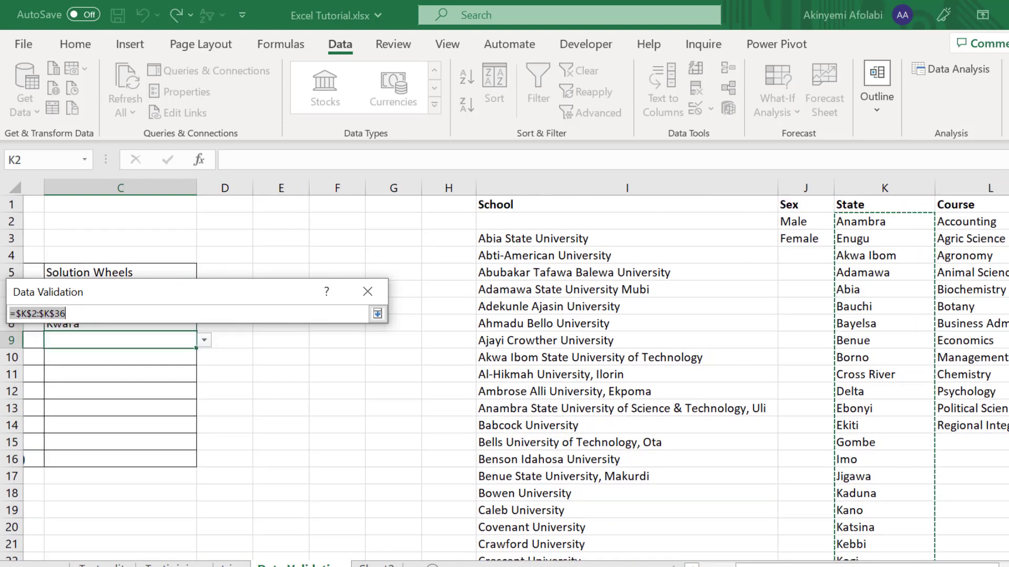
pyautogui.moveTo(990, 221); pyautogui.dragTo(986, 427)
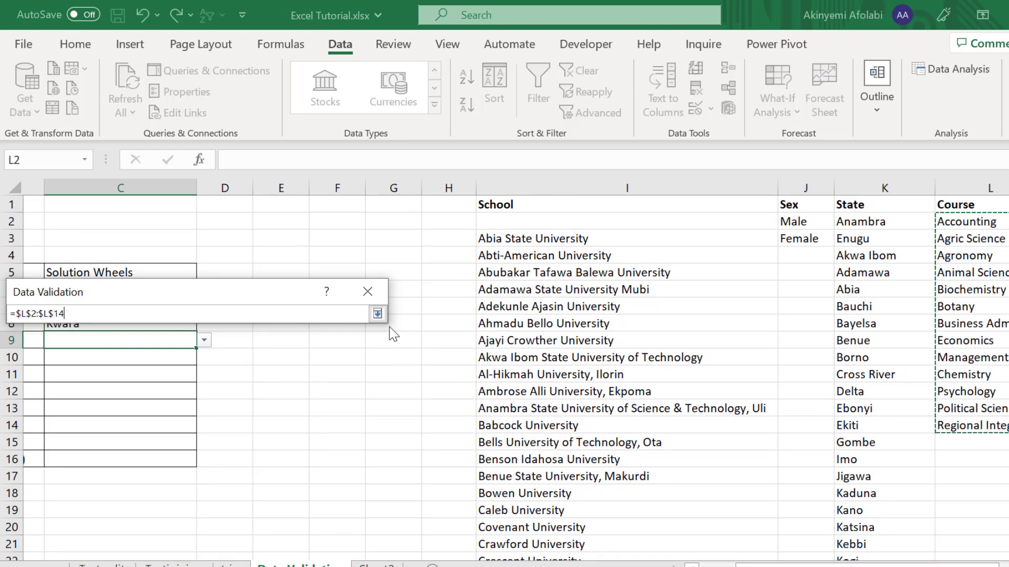
pyautogui.click(377, 314)
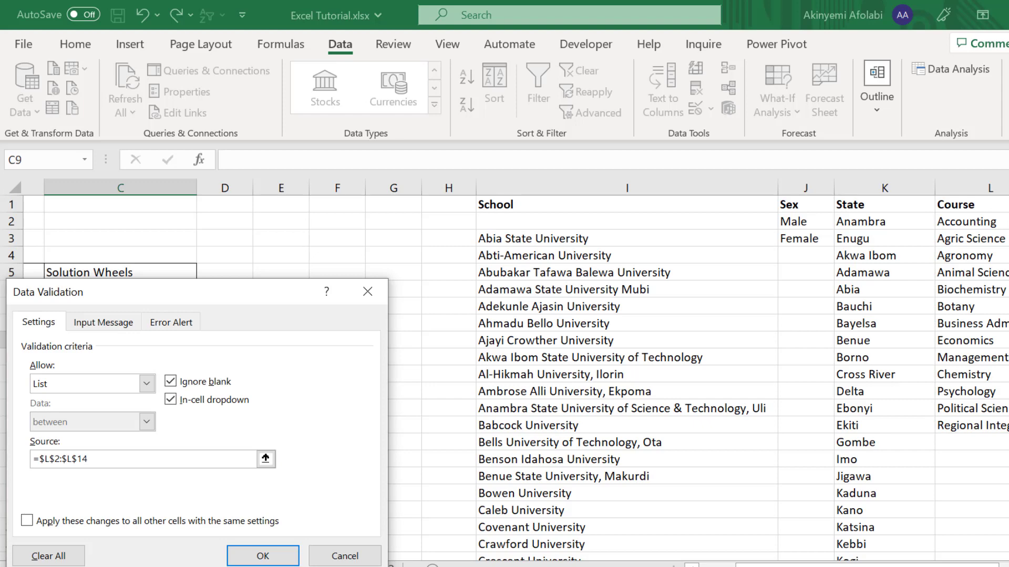
pyautogui.click(264, 556)
# Step: Choose Economics from the Course cell's drop-down
pyautogui.click(204, 340)
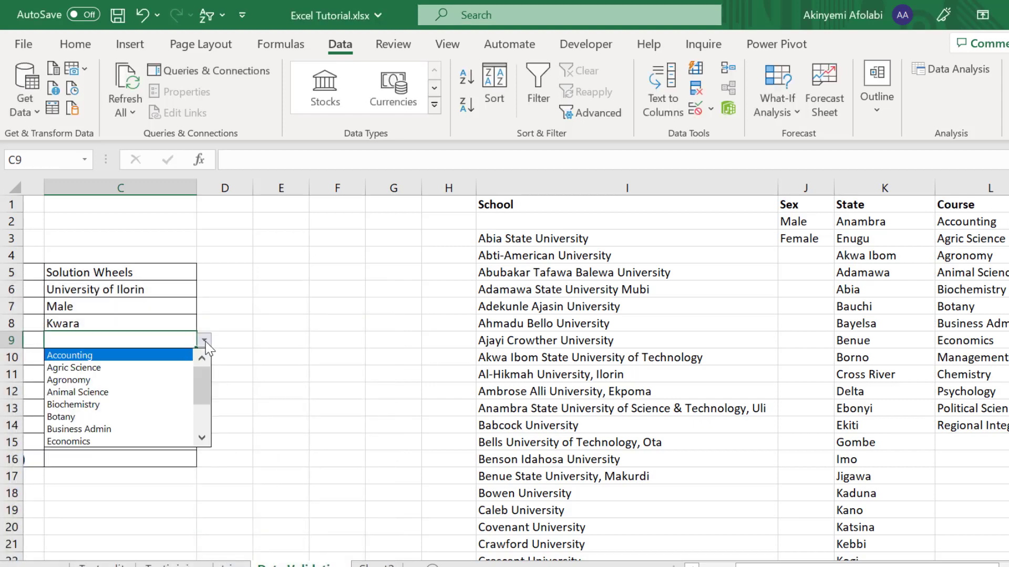
pyautogui.moveTo(197, 387); pyautogui.dragTo(197, 405)
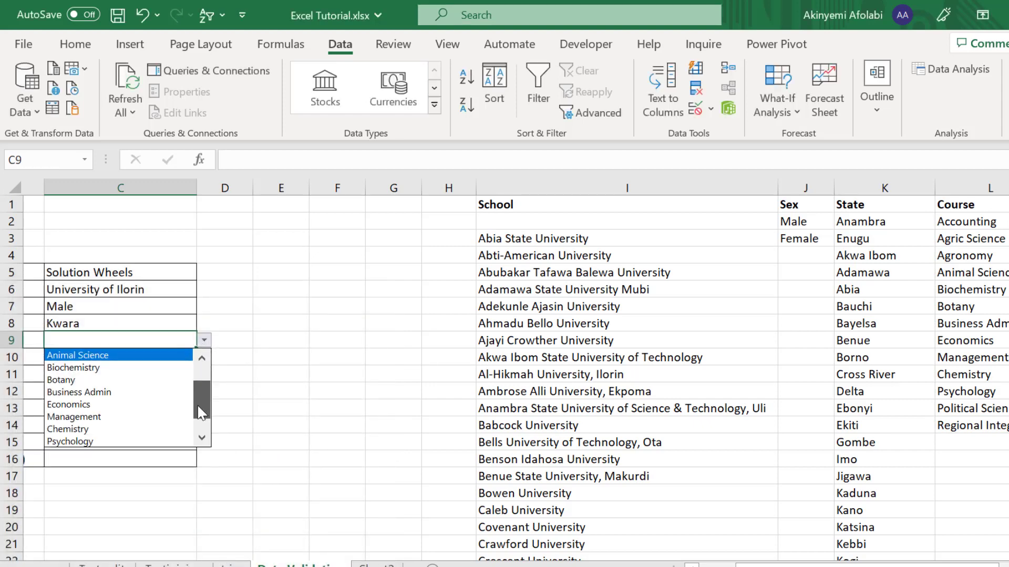
pyautogui.click(105, 408)
pyautogui.moveTo(754, 566); pyautogui.dragTo(718, 566)
pyautogui.click(225, 361)
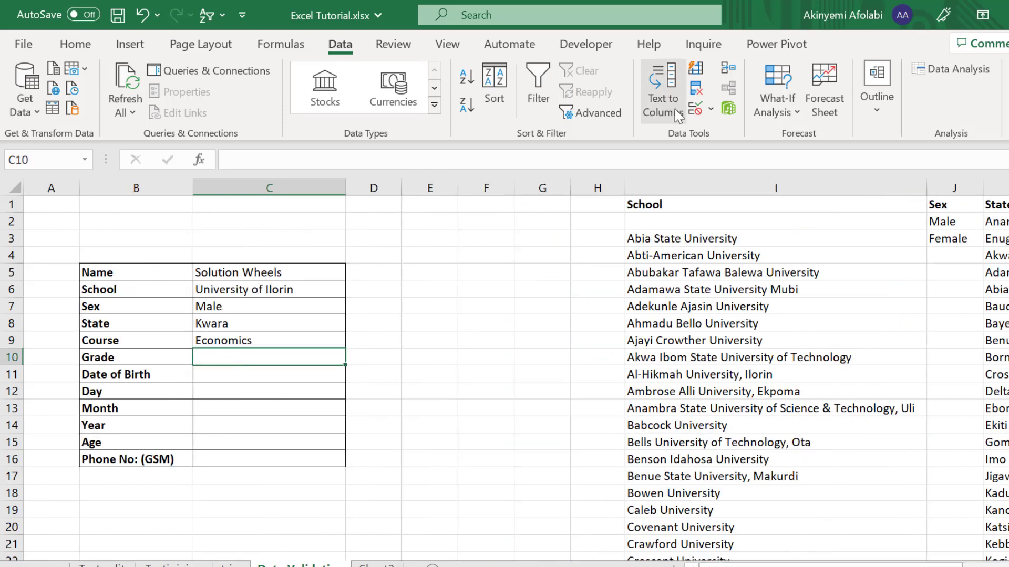
# Step: Give Grade cell C10 a list validation sourced from the grades in $M$2:$M$6
pyautogui.click(710, 109)
pyautogui.click(706, 135)
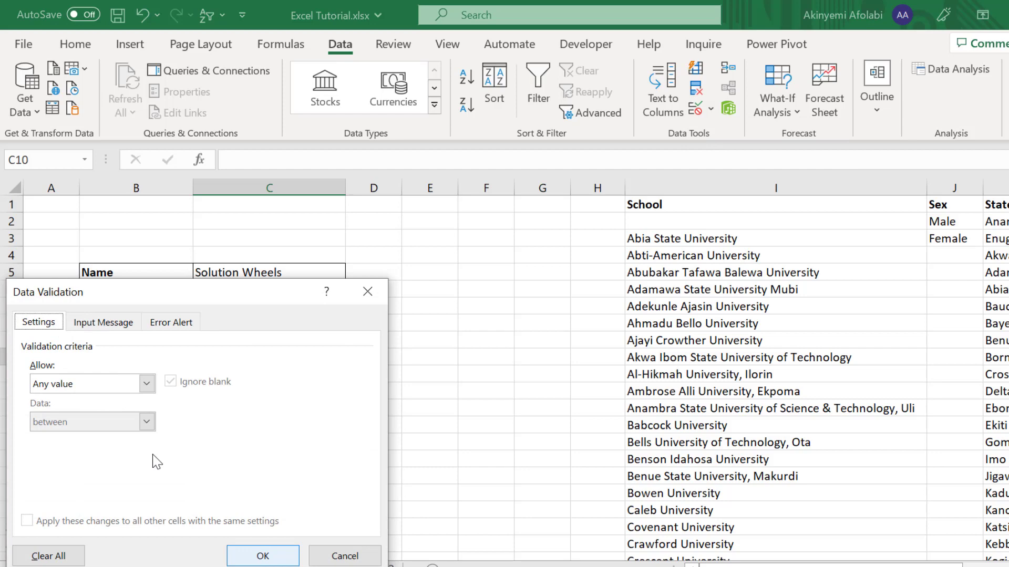
pyautogui.click(110, 384)
pyautogui.click(89, 438)
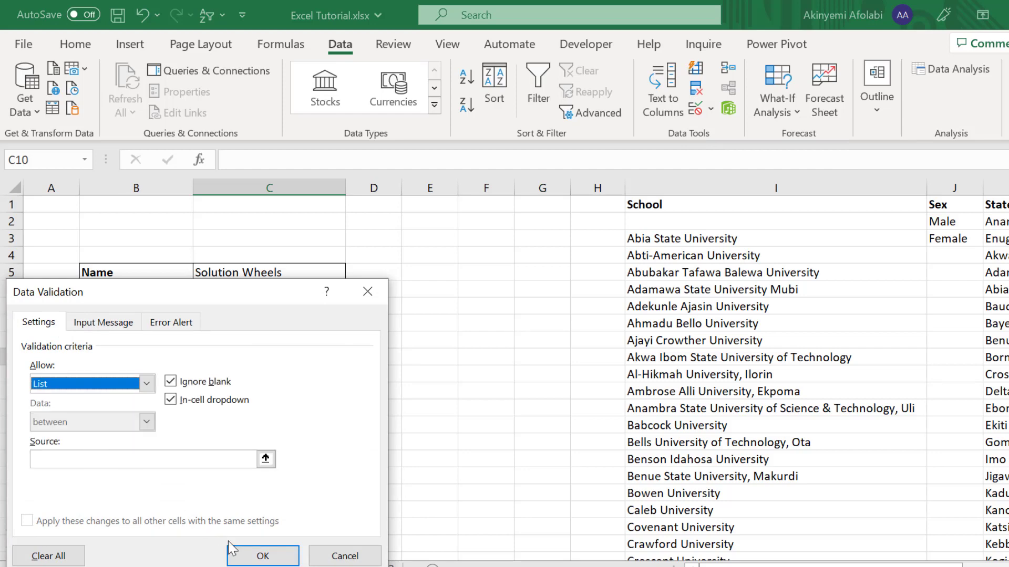
pyautogui.click(265, 459)
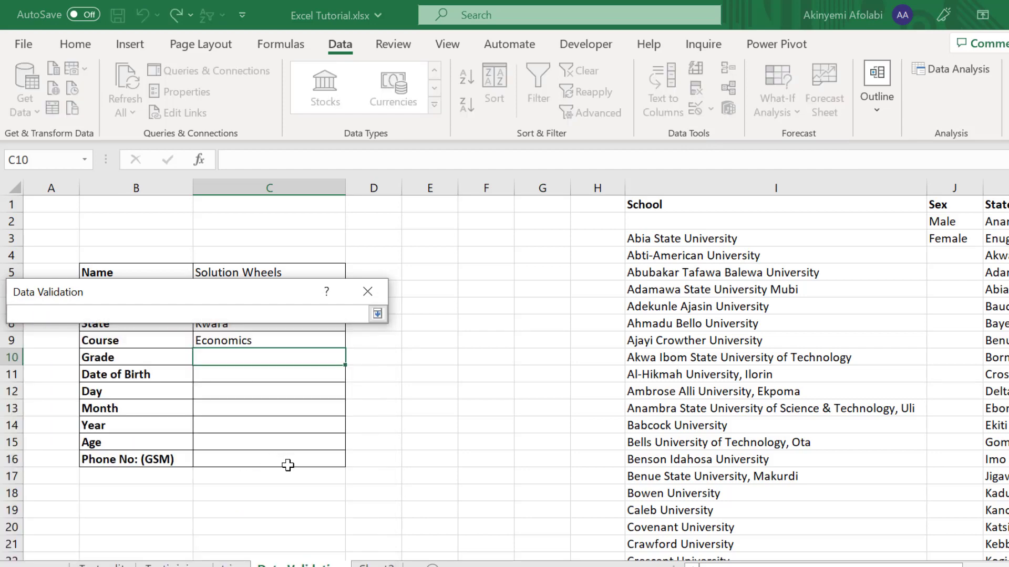
pyautogui.moveTo(770, 566); pyautogui.dragTo(859, 566)
pyautogui.moveTo(868, 223); pyautogui.dragTo(866, 289)
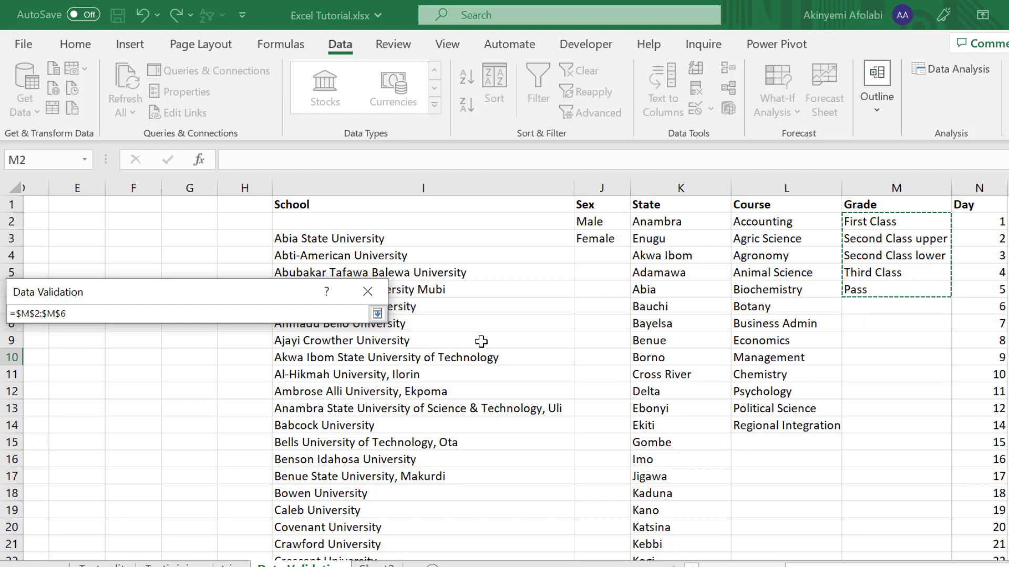
pyautogui.click(377, 313)
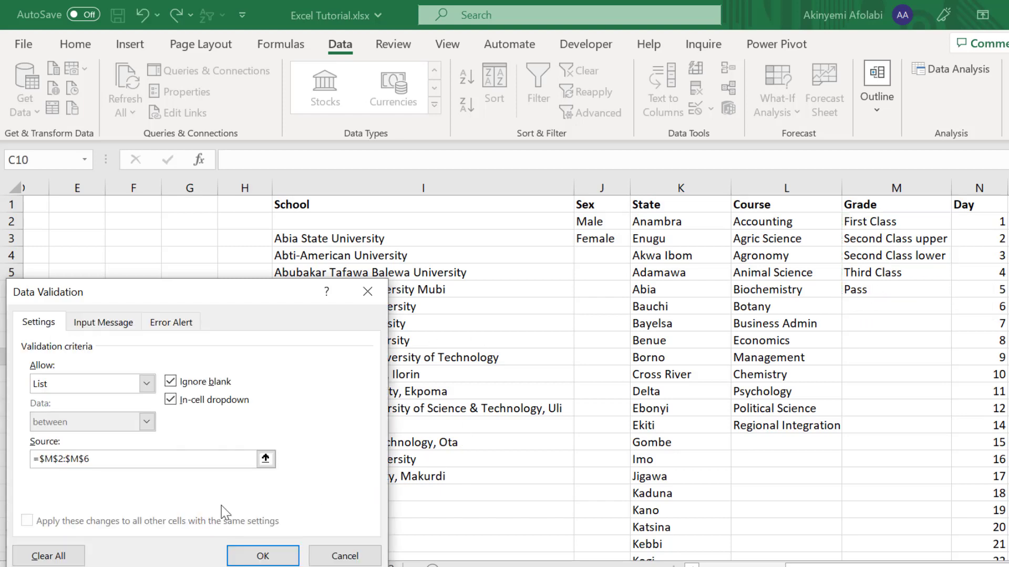
pyautogui.click(261, 556)
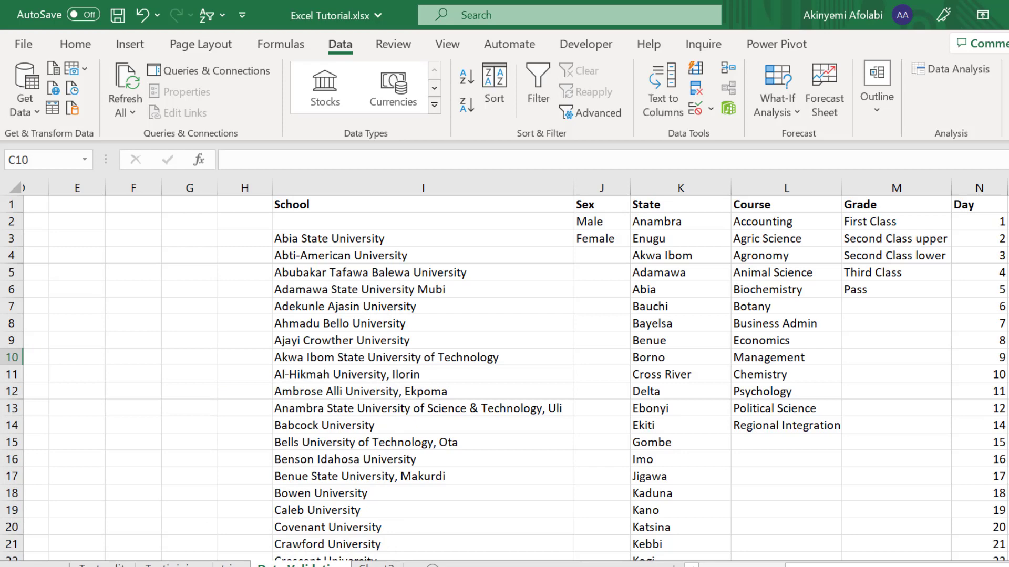
pyautogui.moveTo(830, 566); pyautogui.dragTo(738, 566)
# Step: Pick First Class from the Grade cell's drop-down
pyautogui.click(353, 361)
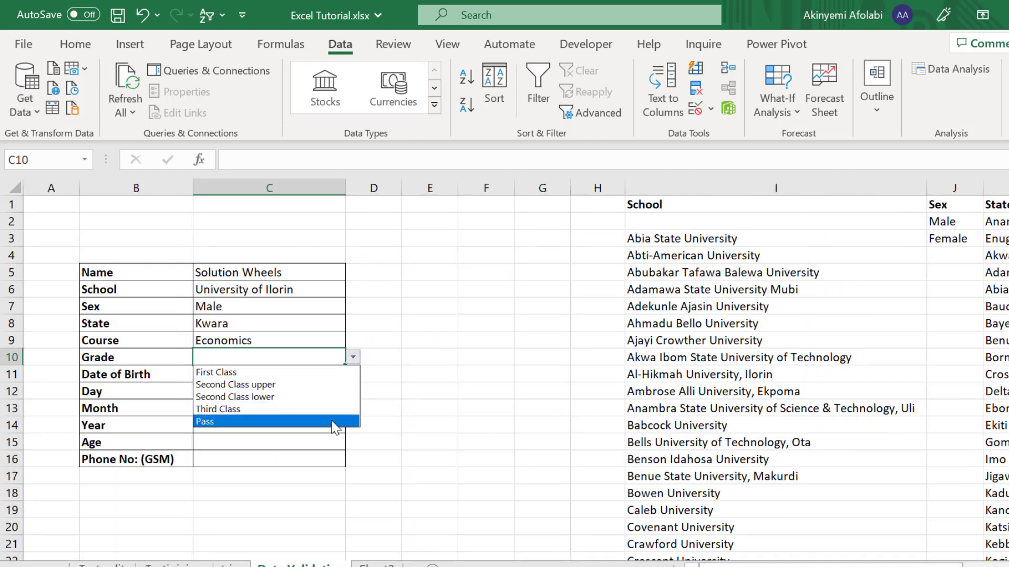
pyautogui.press('Escape')
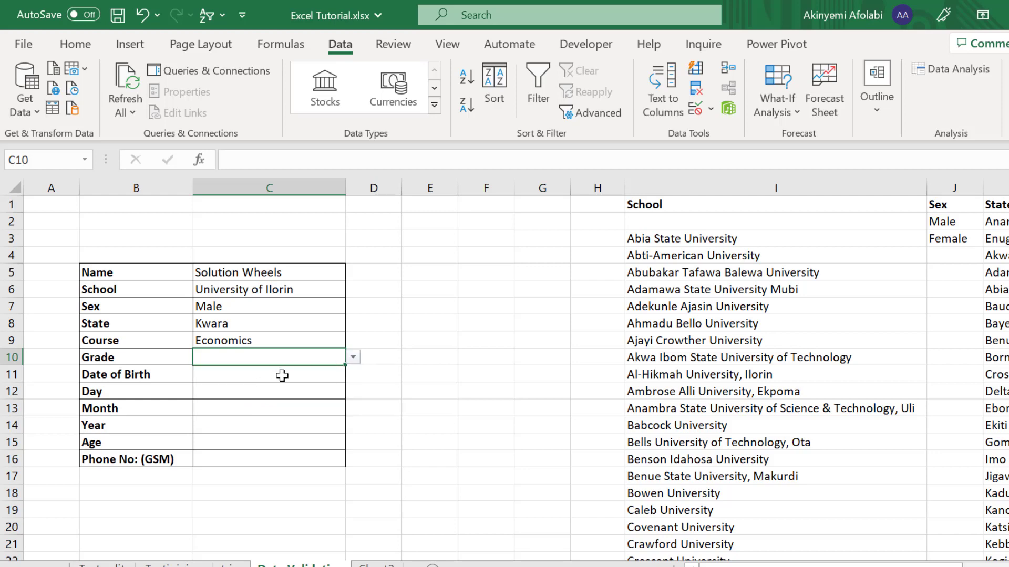
pyautogui.click(353, 359)
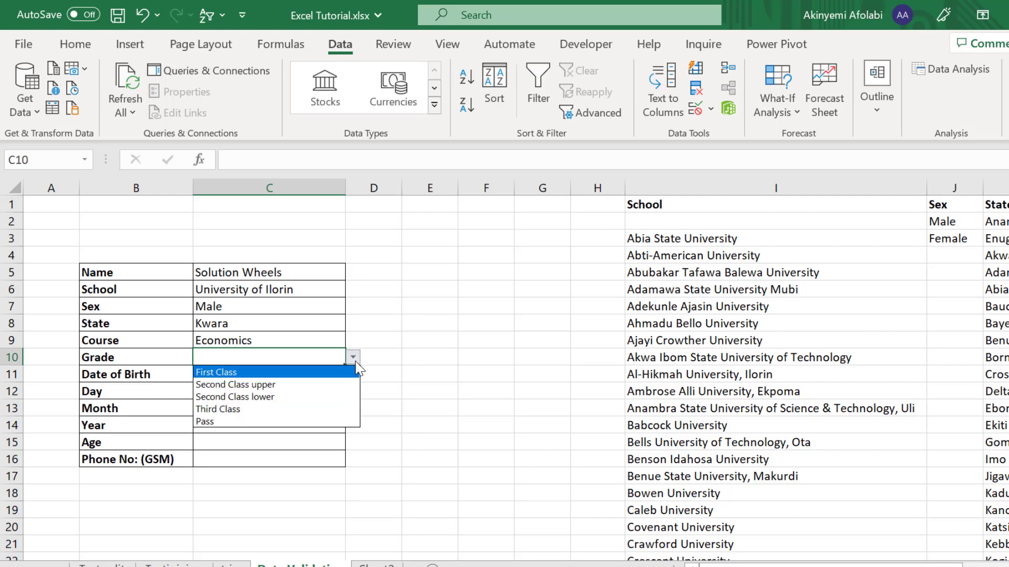
pyautogui.click(273, 373)
pyautogui.click(264, 374)
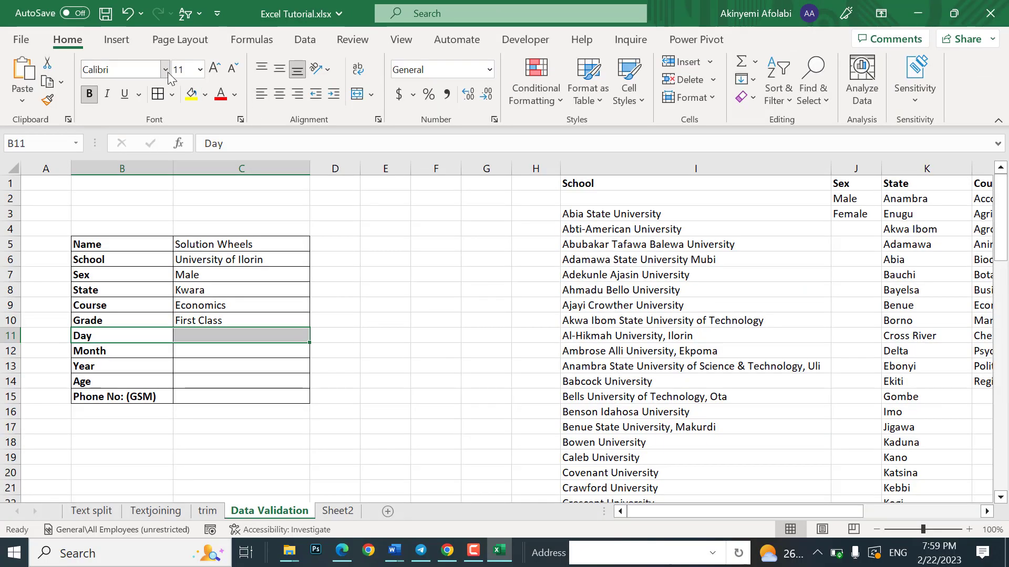
# Step: Add a list validation to Day cell C11 using the day numbers in $N$2:$N$31
pyautogui.click(304, 41)
pyautogui.click(215, 337)
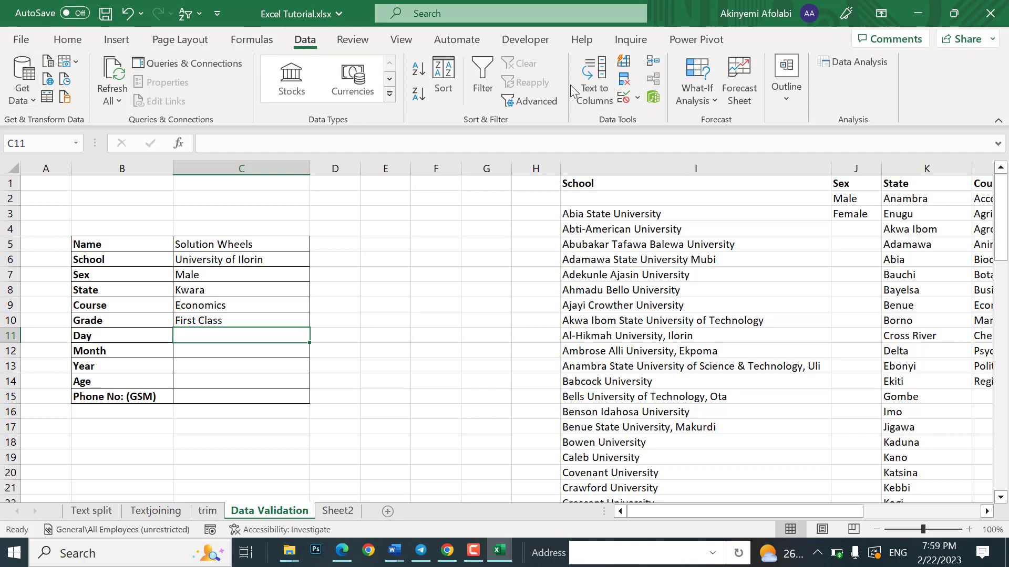
pyautogui.click(623, 97)
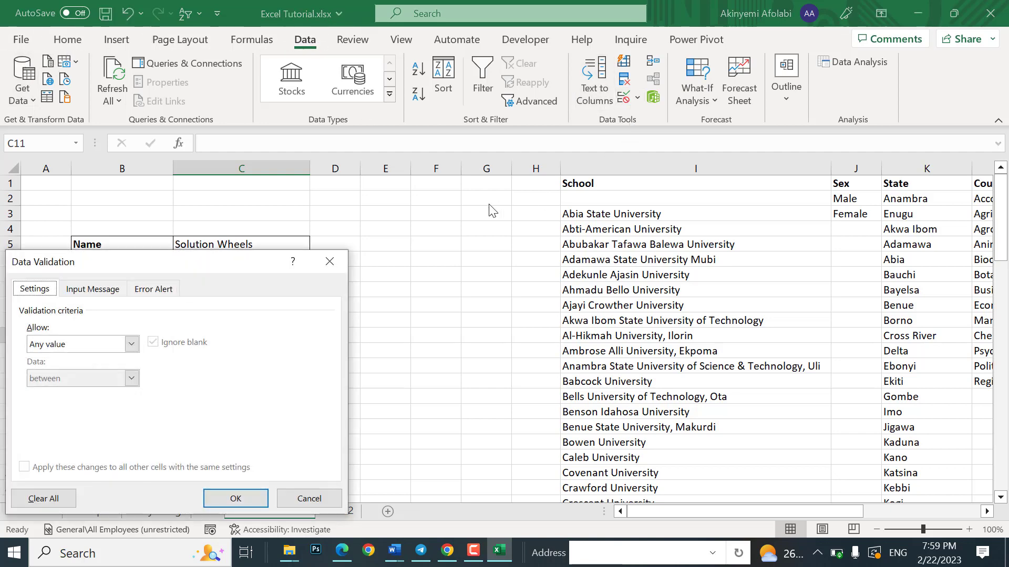
pyautogui.click(132, 345)
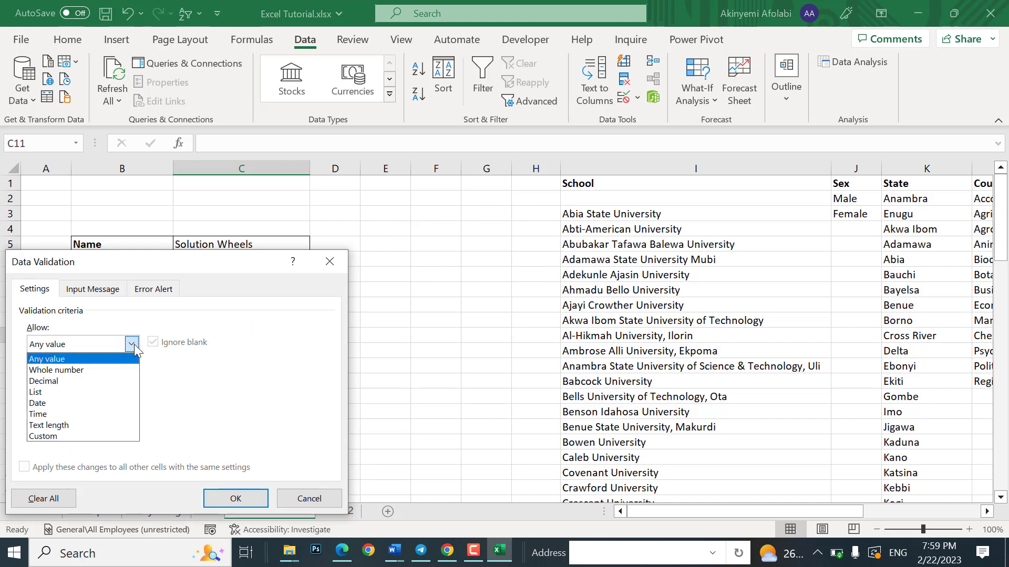
pyautogui.click(52, 392)
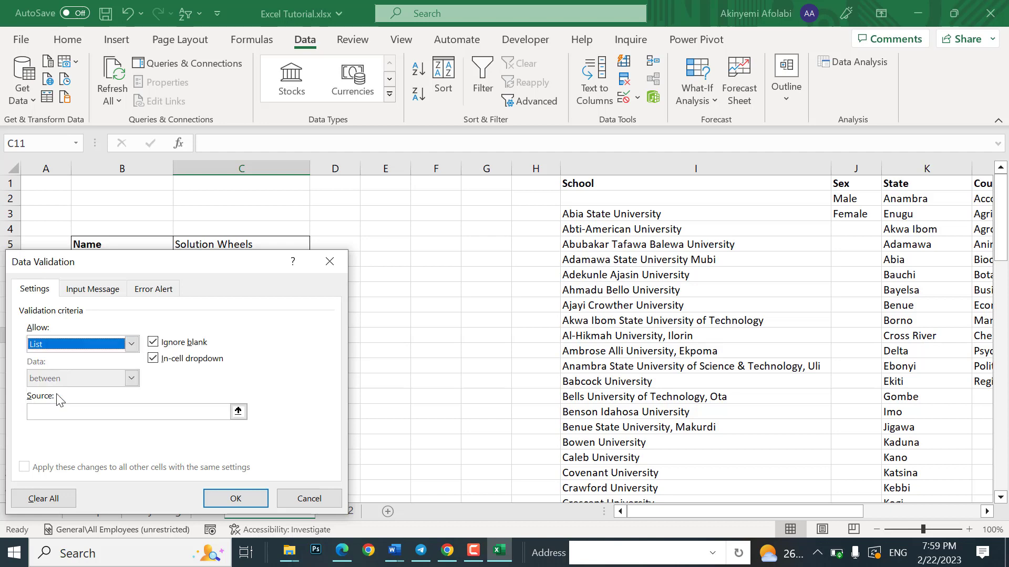
pyautogui.click(238, 412)
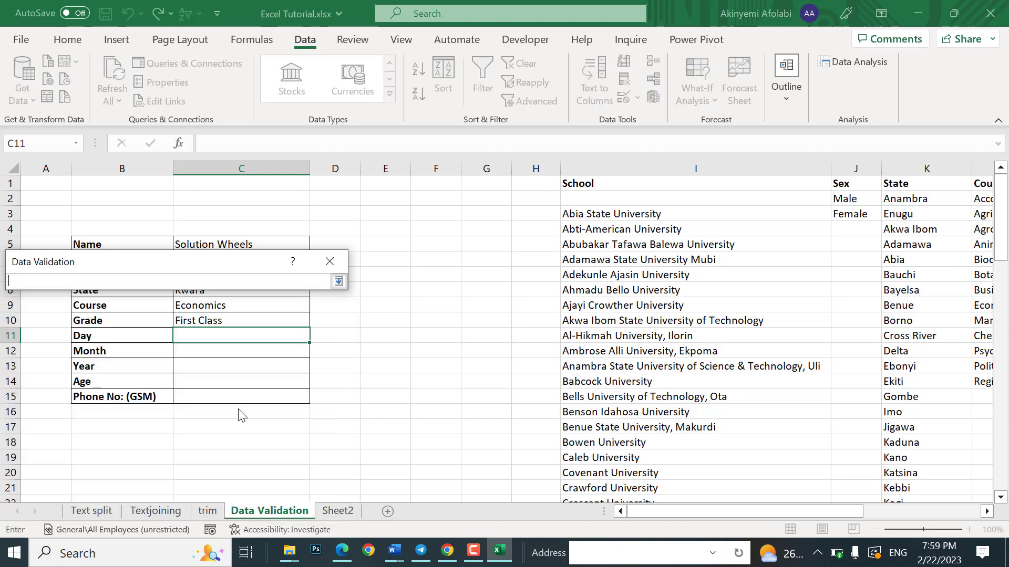
pyautogui.moveTo(683, 516); pyautogui.dragTo(786, 486)
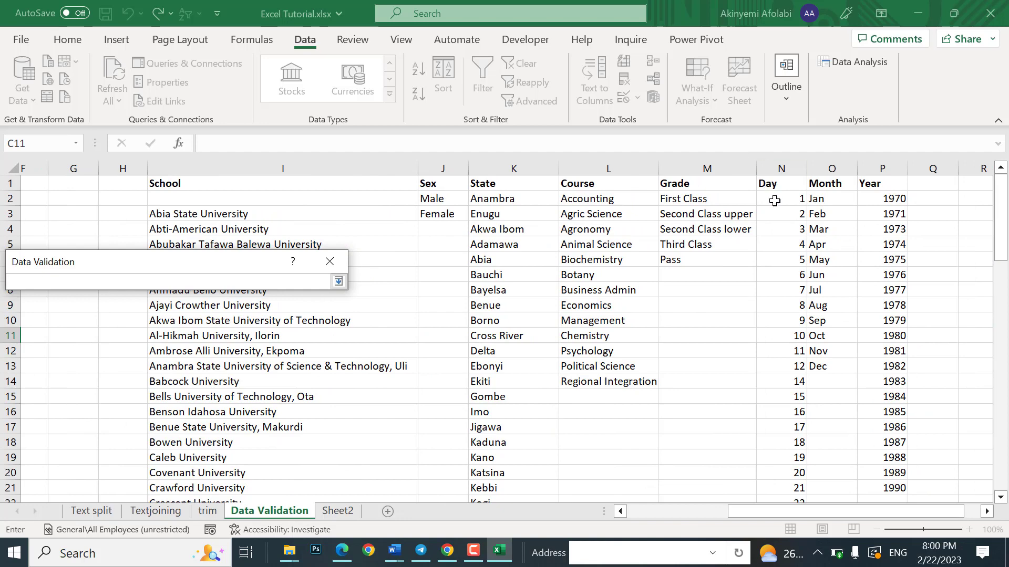
pyautogui.moveTo(775, 201); pyautogui.dragTo(789, 437)
pyautogui.click(338, 281)
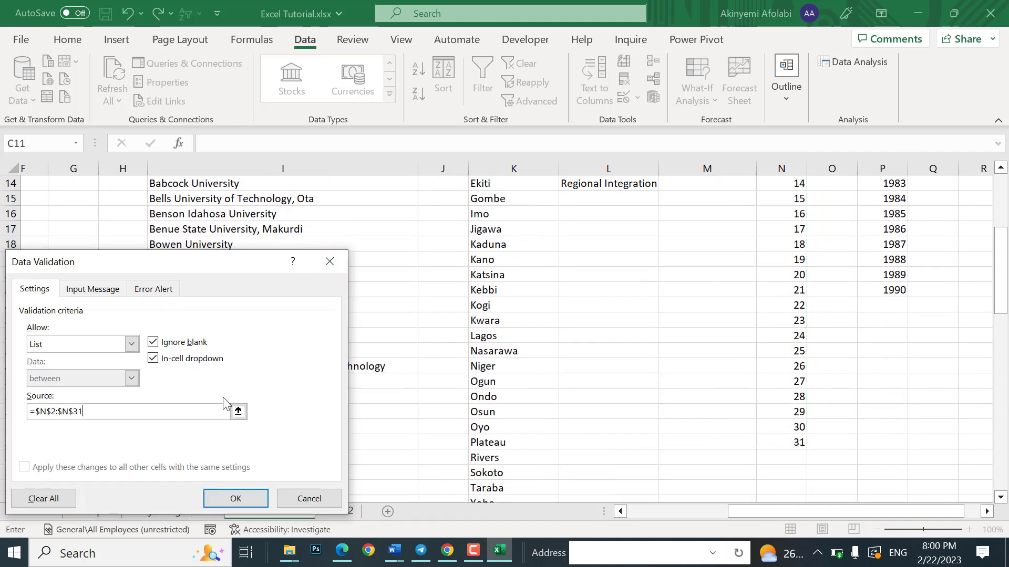
pyautogui.click(236, 498)
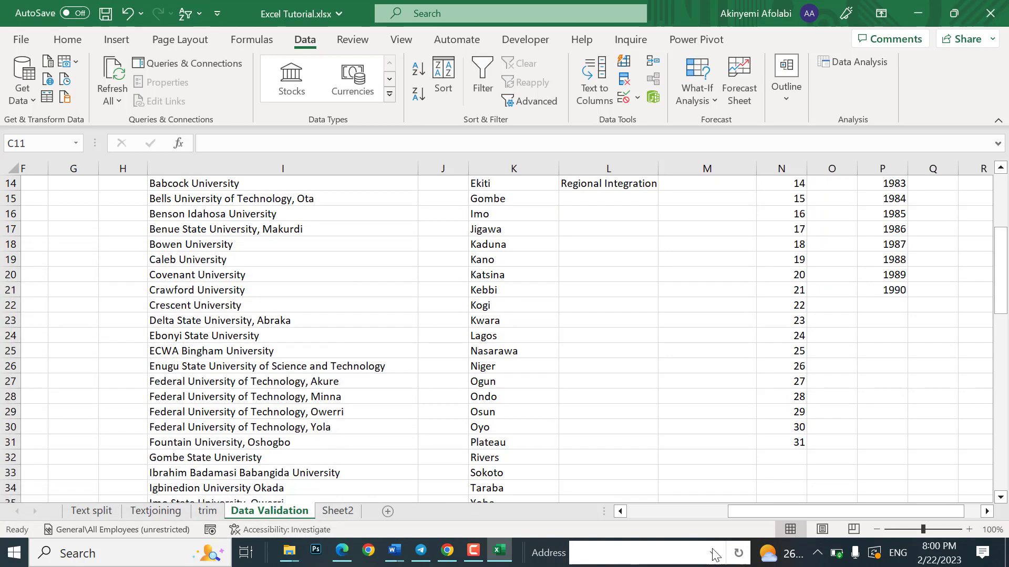
# Step: Check the Day drop-down lists 1 to 31, leaving C11 blank
pyautogui.moveTo(759, 514); pyautogui.dragTo(658, 514)
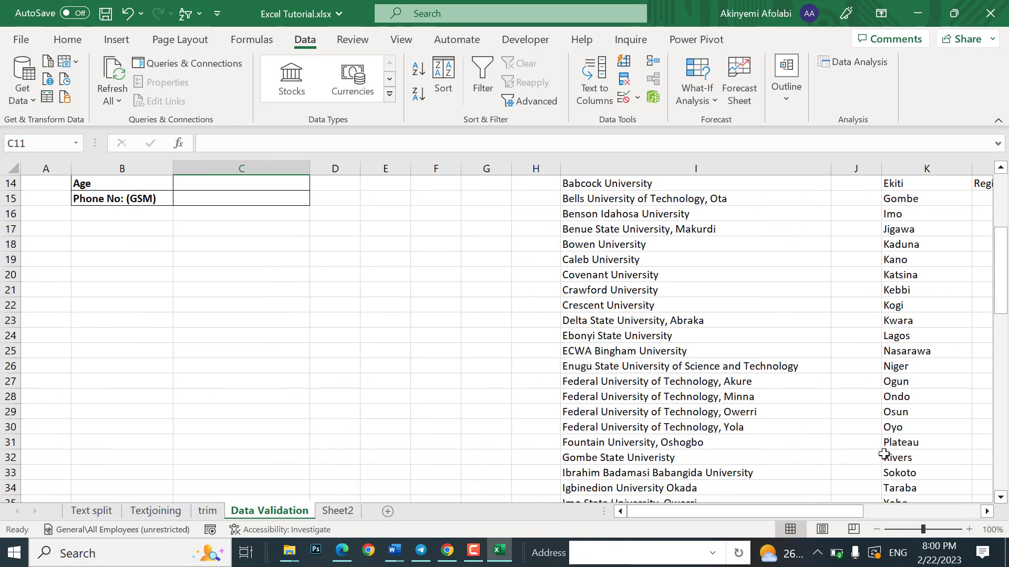
pyautogui.moveTo(1005, 305); pyautogui.dragTo(1000, 280)
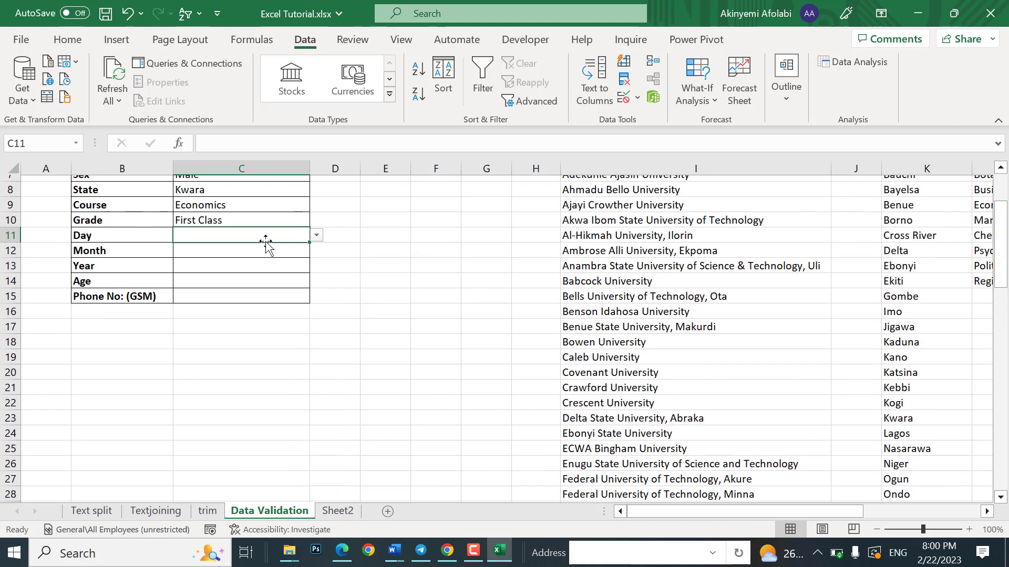
pyautogui.click(316, 236)
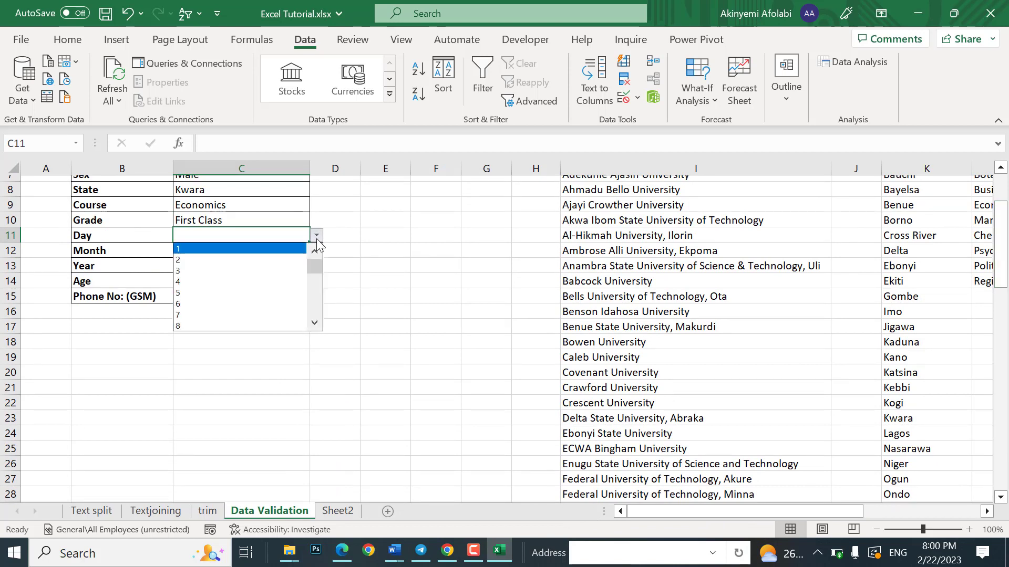
pyautogui.moveTo(313, 269); pyautogui.dragTo(304, 340)
pyautogui.click(336, 280)
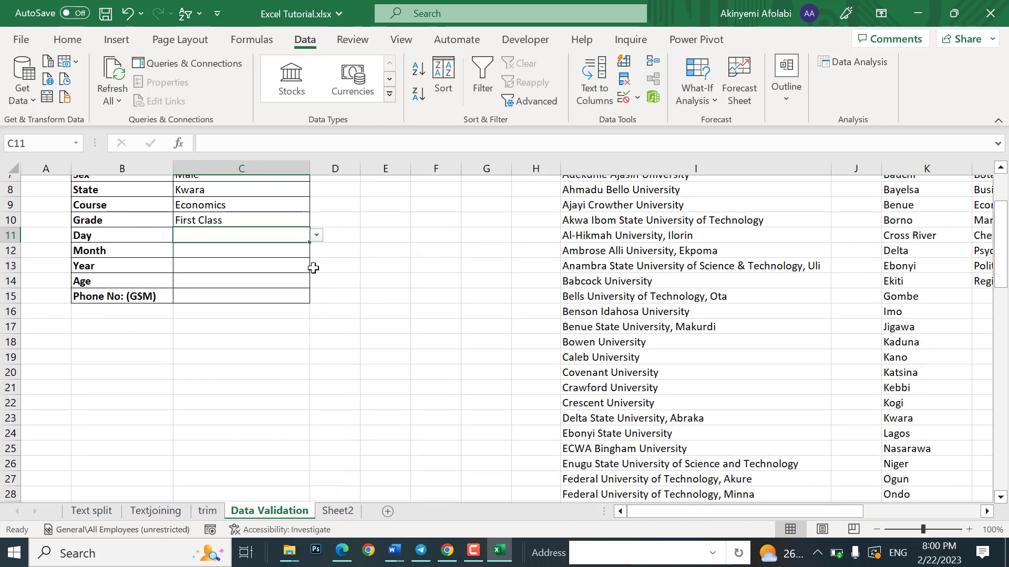
pyautogui.click(228, 249)
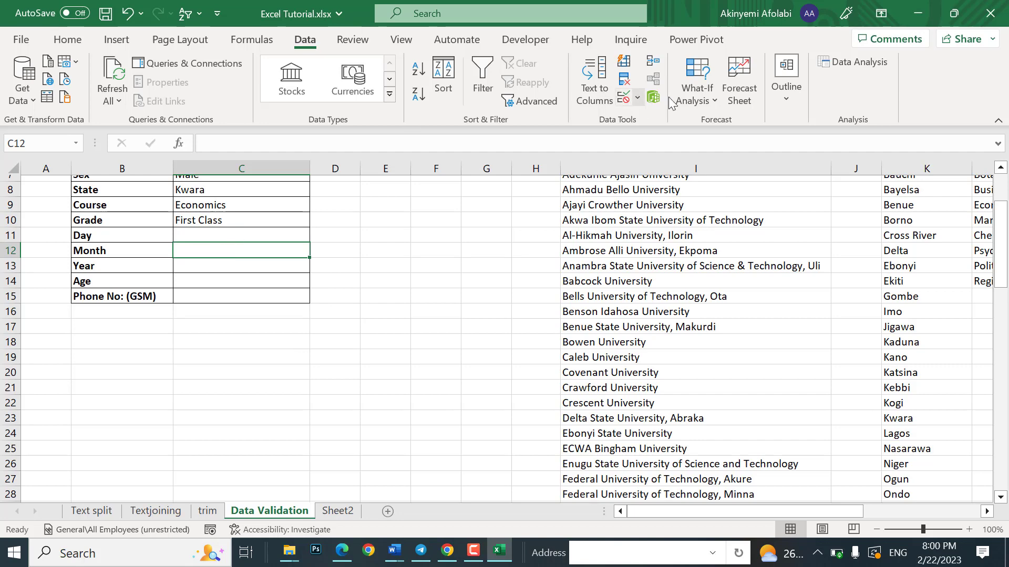
# Step: Set Month cell C12's validation to a list of Jan–Dec from $O$2:$O$13
pyautogui.click(636, 99)
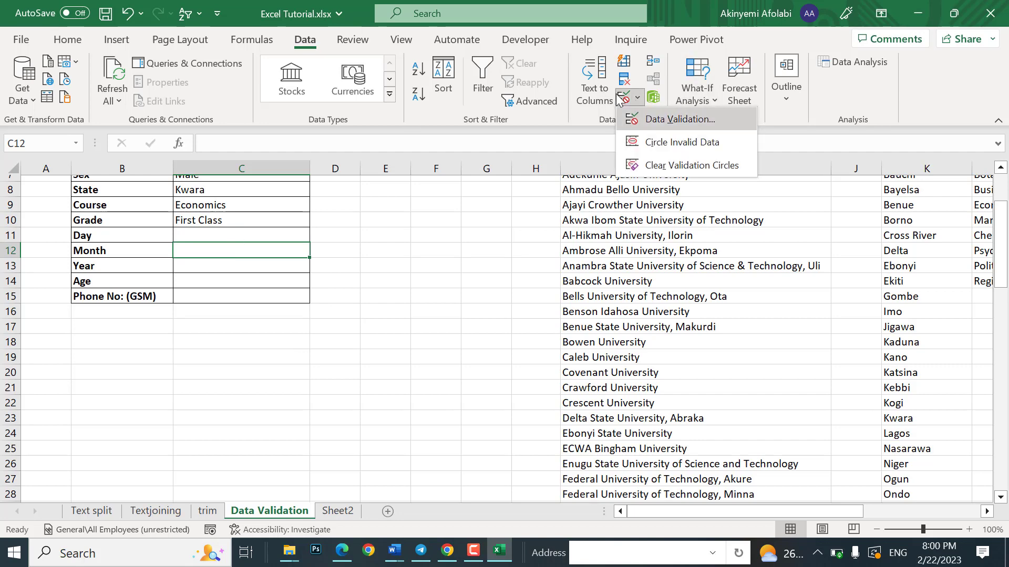
pyautogui.click(678, 120)
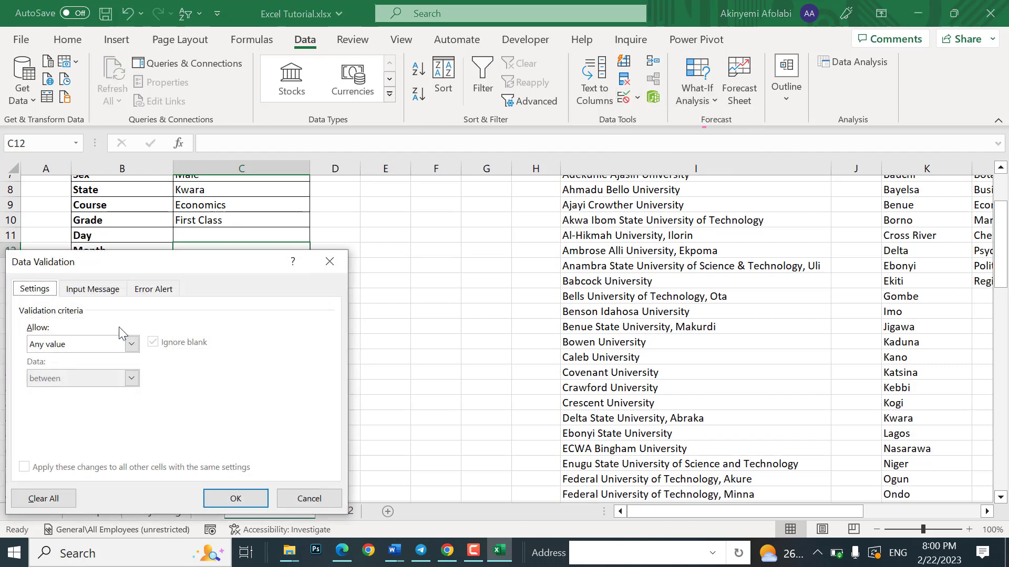
pyautogui.click(129, 344)
pyautogui.click(83, 392)
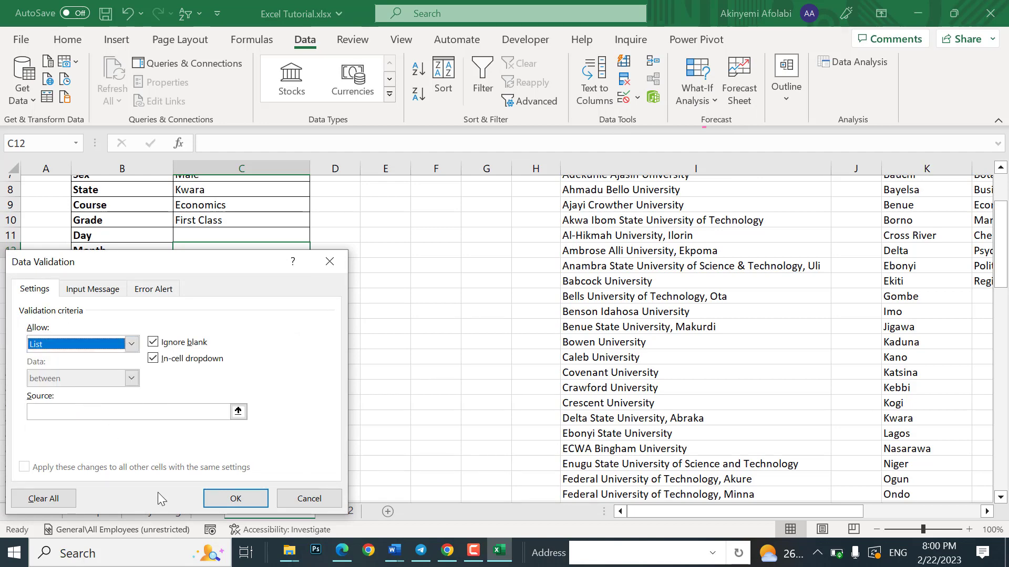
pyautogui.click(239, 412)
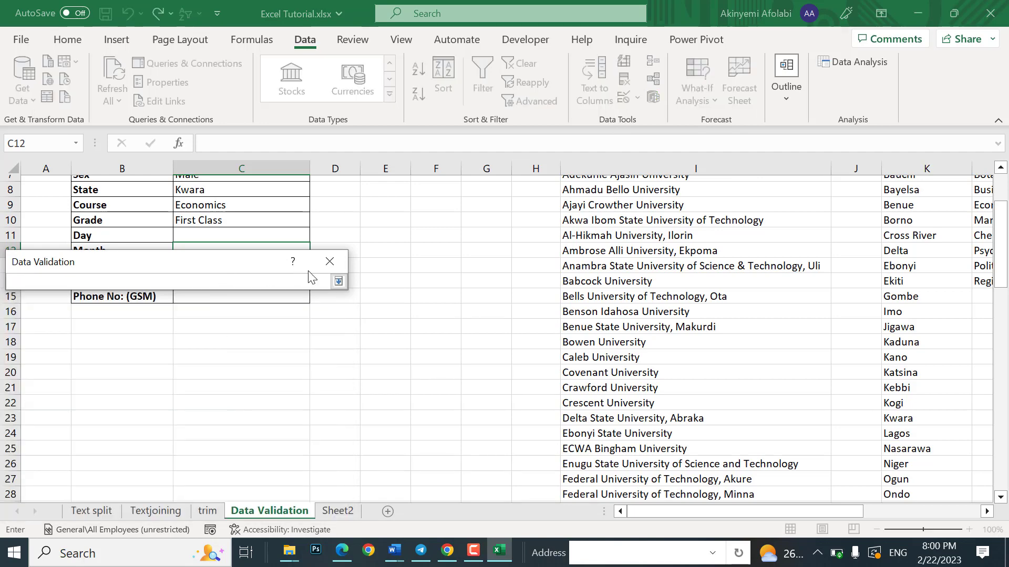
pyautogui.moveTo(674, 512); pyautogui.dragTo(790, 512)
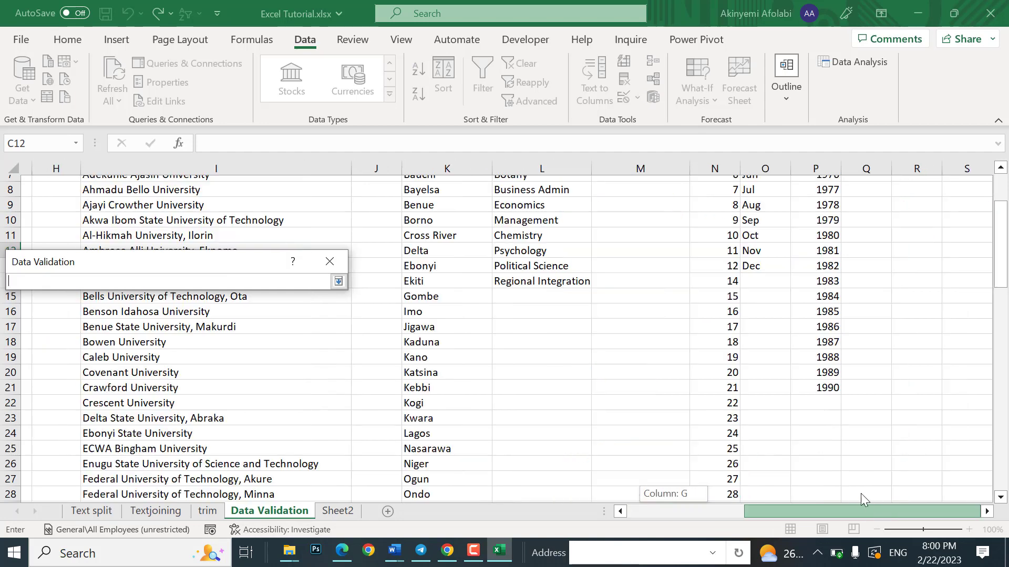
pyautogui.moveTo(1007, 222); pyautogui.dragTo(895, 181)
pyautogui.moveTo(778, 194); pyautogui.dragTo(756, 368)
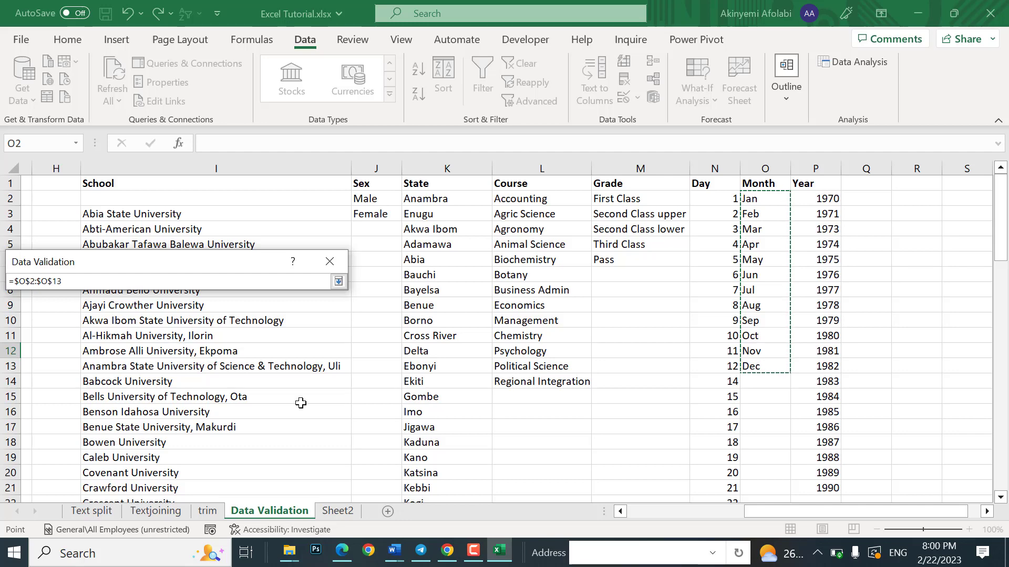
pyautogui.click(338, 282)
pyautogui.click(258, 498)
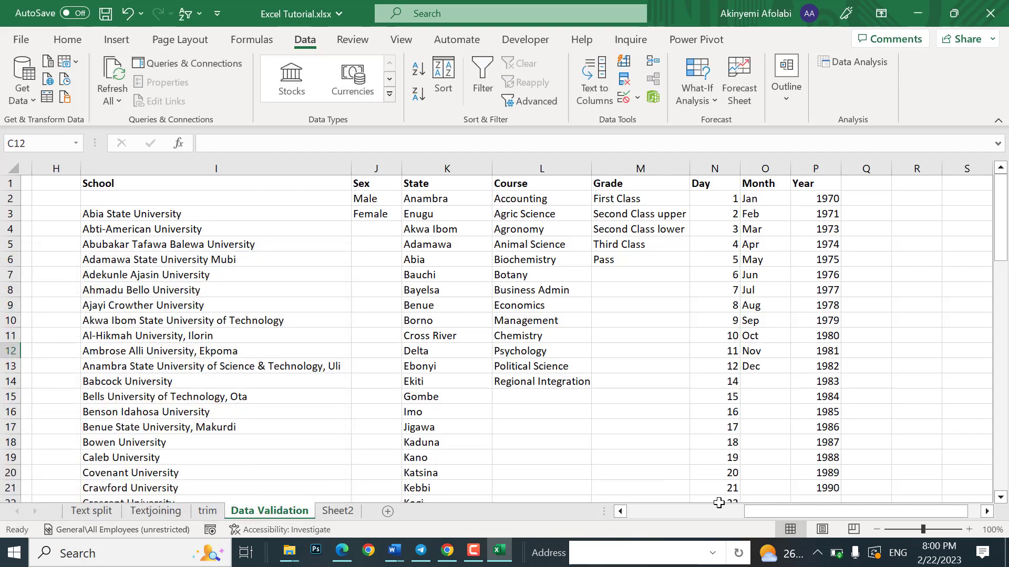
pyautogui.moveTo(756, 512); pyautogui.dragTo(633, 528)
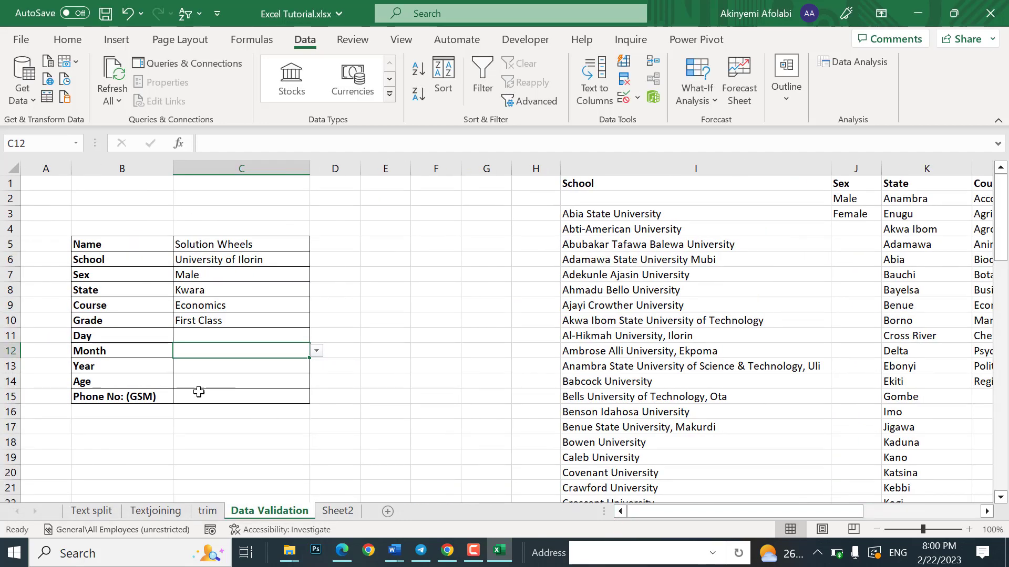
pyautogui.click(225, 366)
pyautogui.click(317, 369)
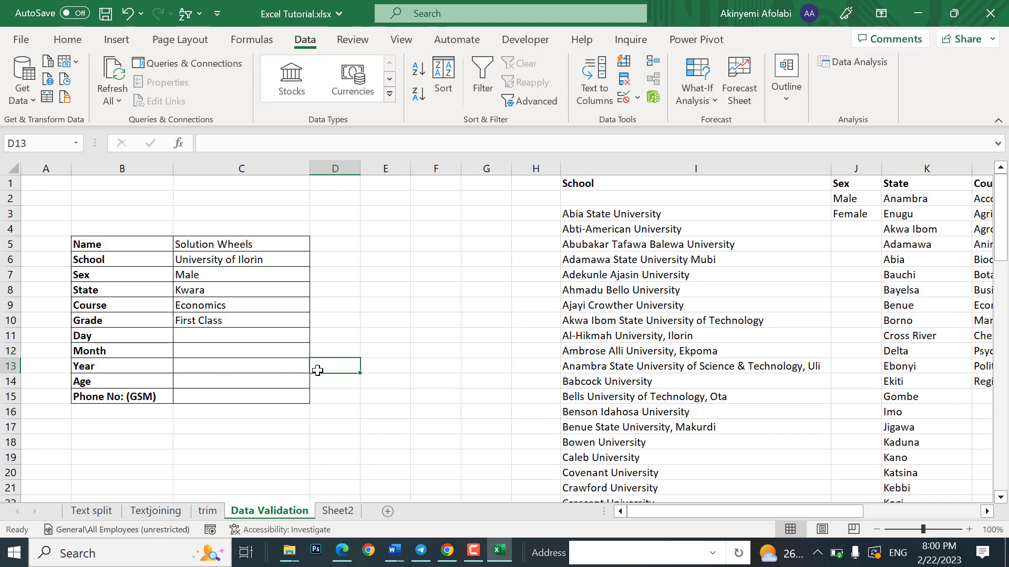
# Step: Set Year cell C13's validation to a list of years from $P$2:$P$21
pyautogui.click(298, 368)
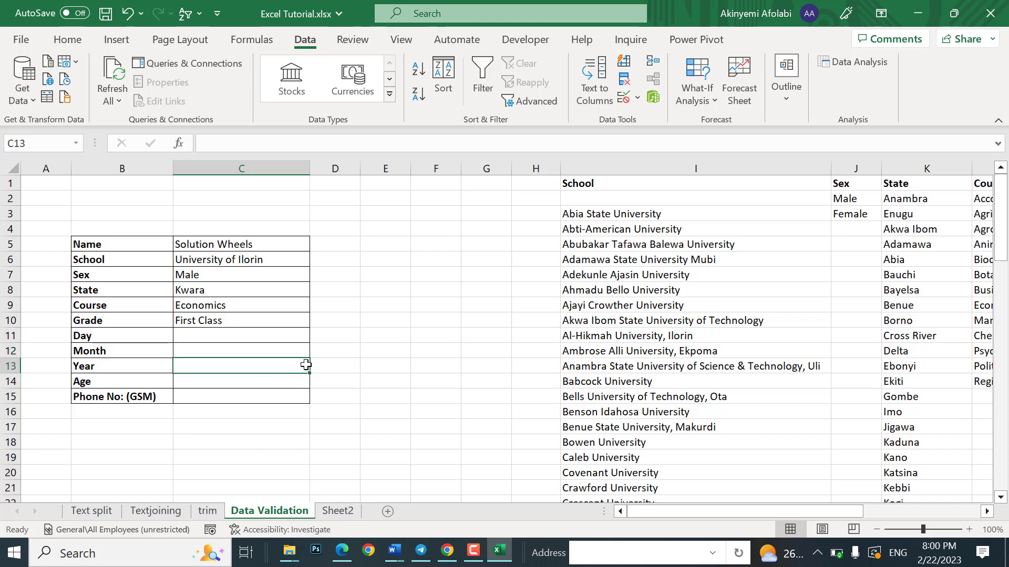
pyautogui.click(294, 350)
pyautogui.click(293, 370)
pyautogui.click(624, 97)
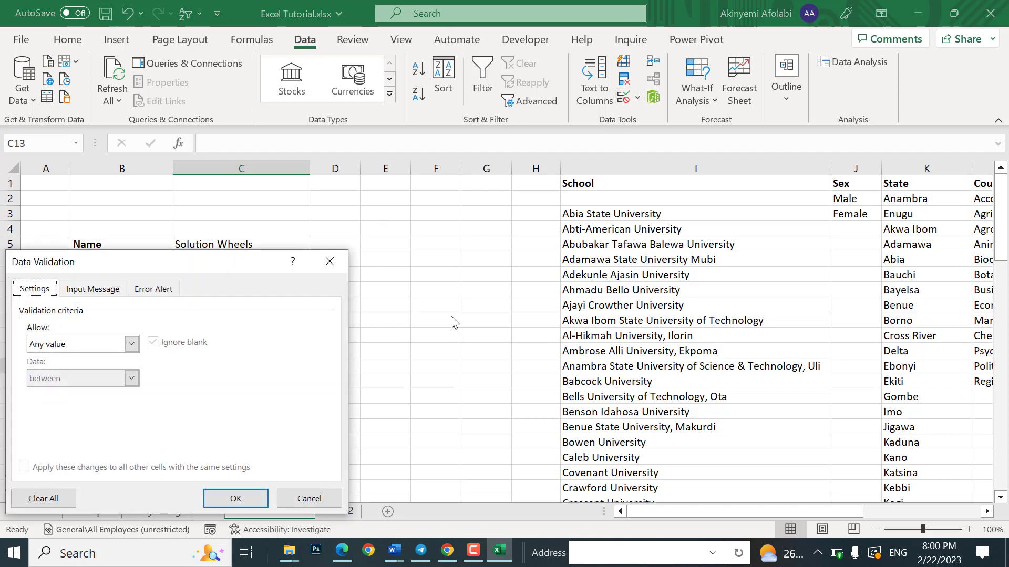
pyautogui.click(131, 344)
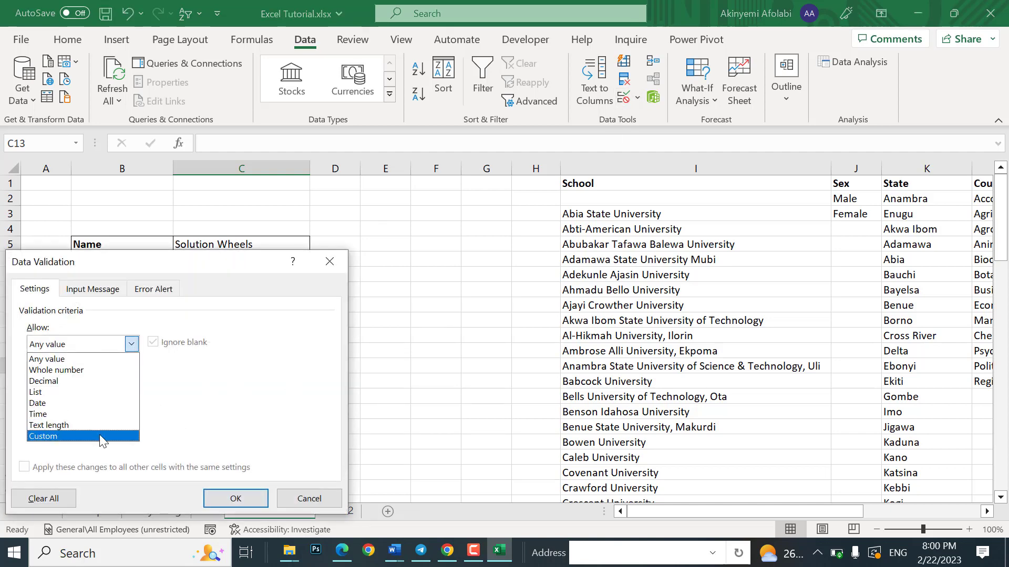
pyautogui.click(82, 392)
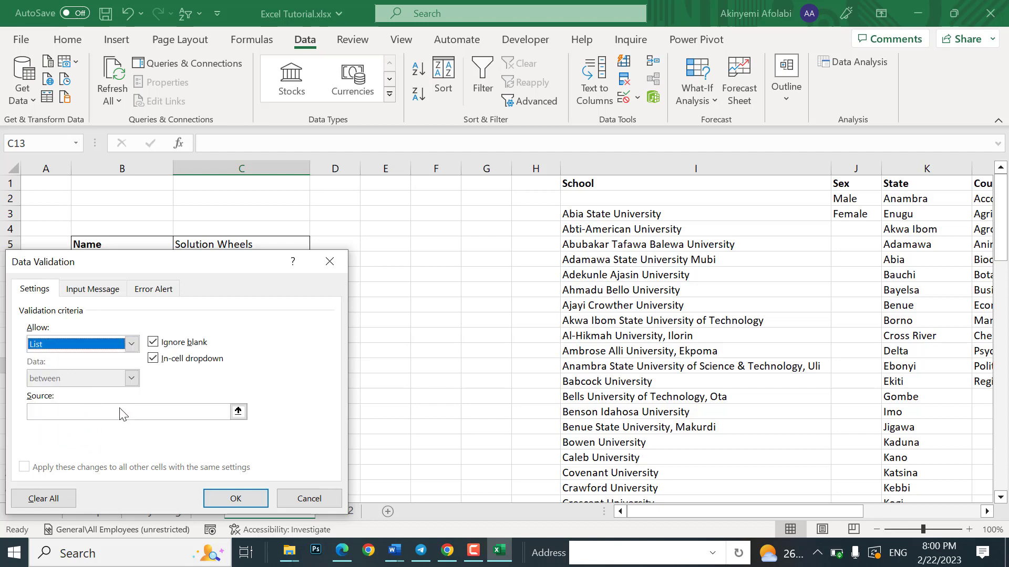
pyautogui.click(238, 410)
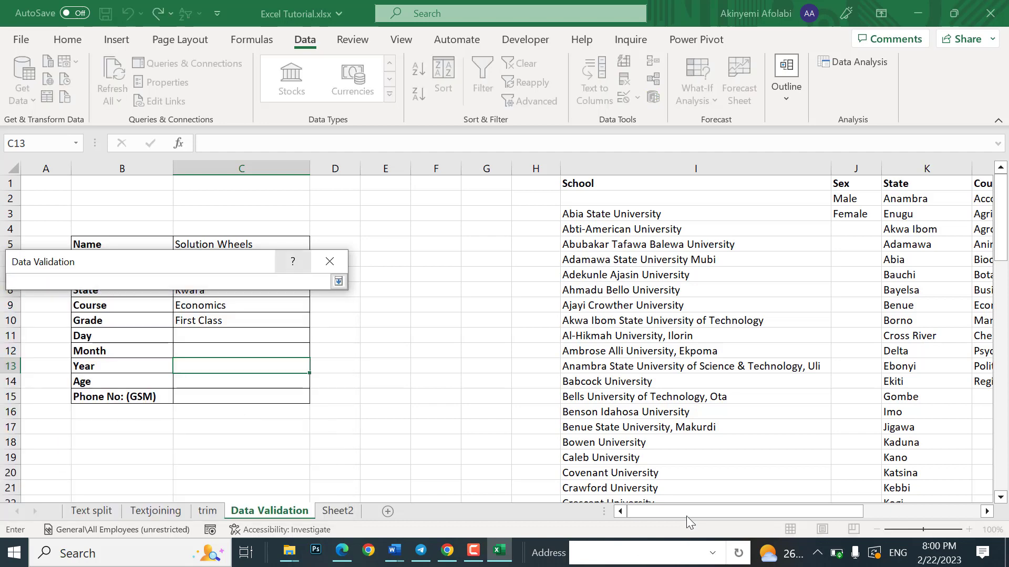
pyautogui.moveTo(686, 515); pyautogui.dragTo(814, 513)
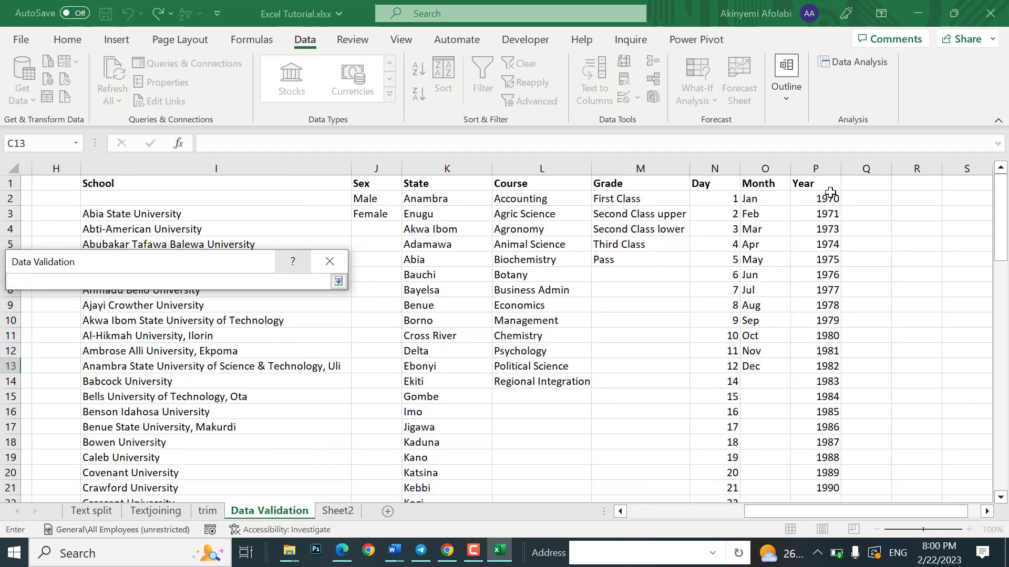
pyautogui.moveTo(830, 193); pyautogui.dragTo(828, 489)
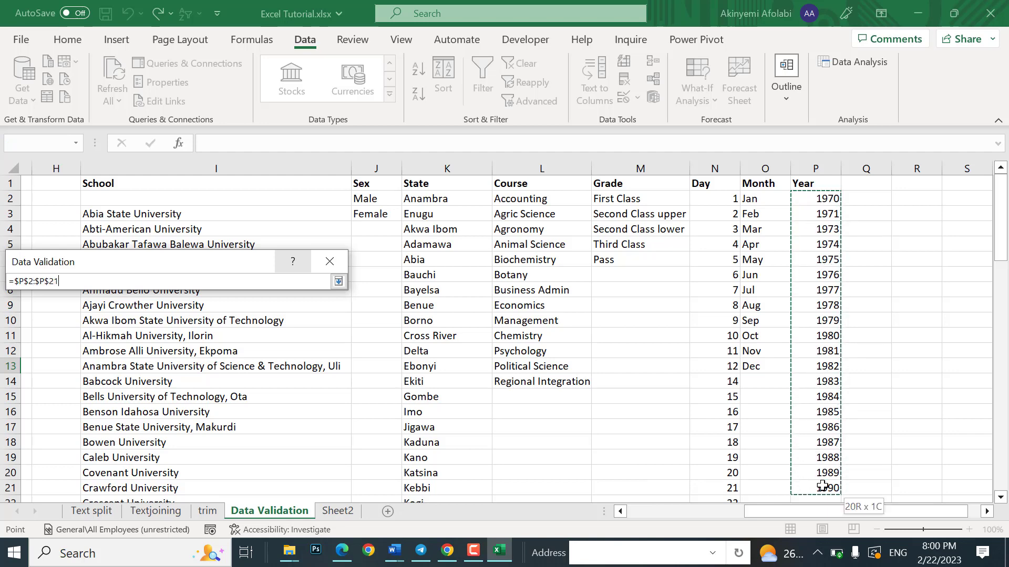
pyautogui.click(338, 281)
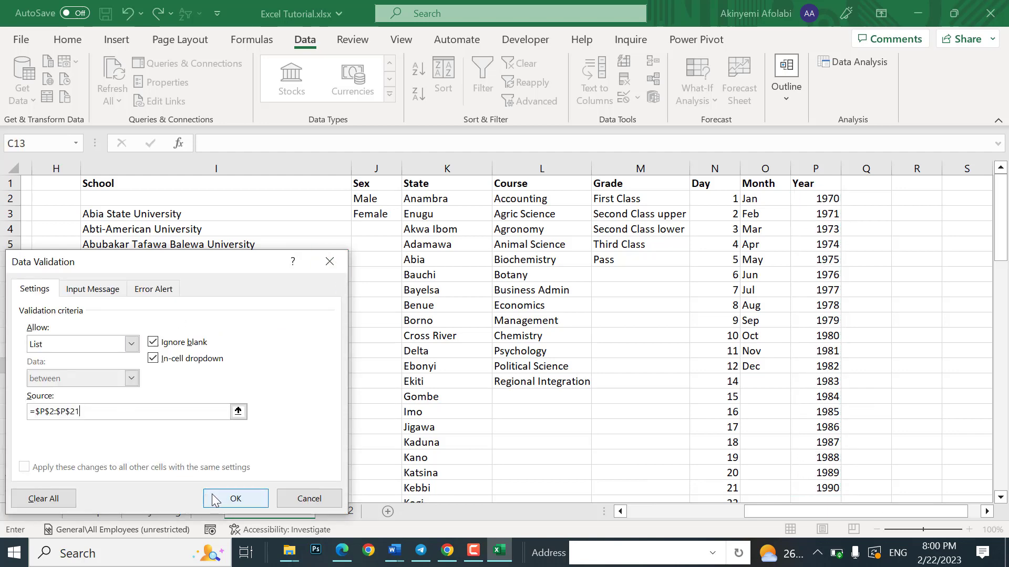
pyautogui.click(235, 499)
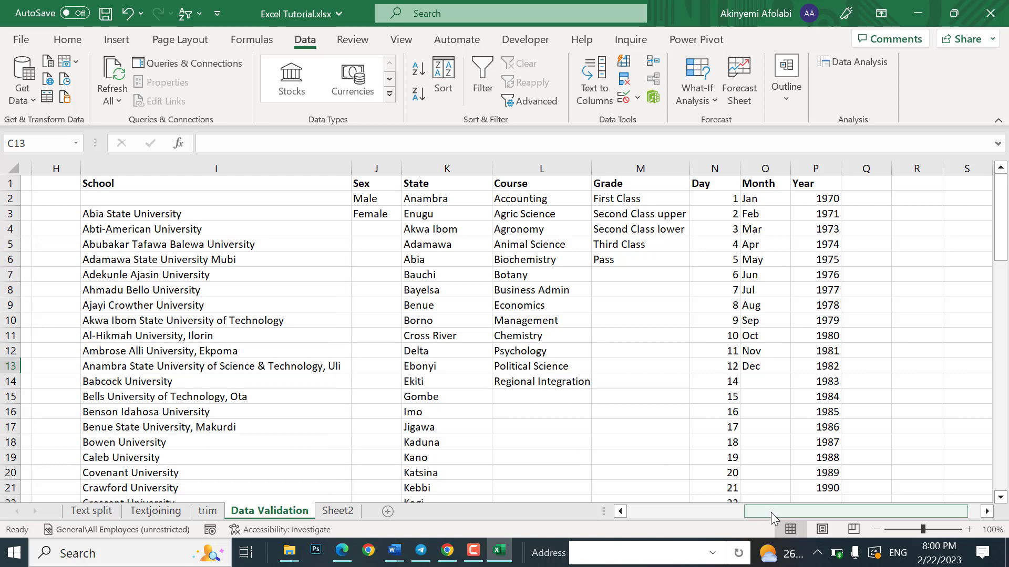
pyautogui.moveTo(769, 512); pyautogui.dragTo(654, 515)
pyautogui.click(215, 383)
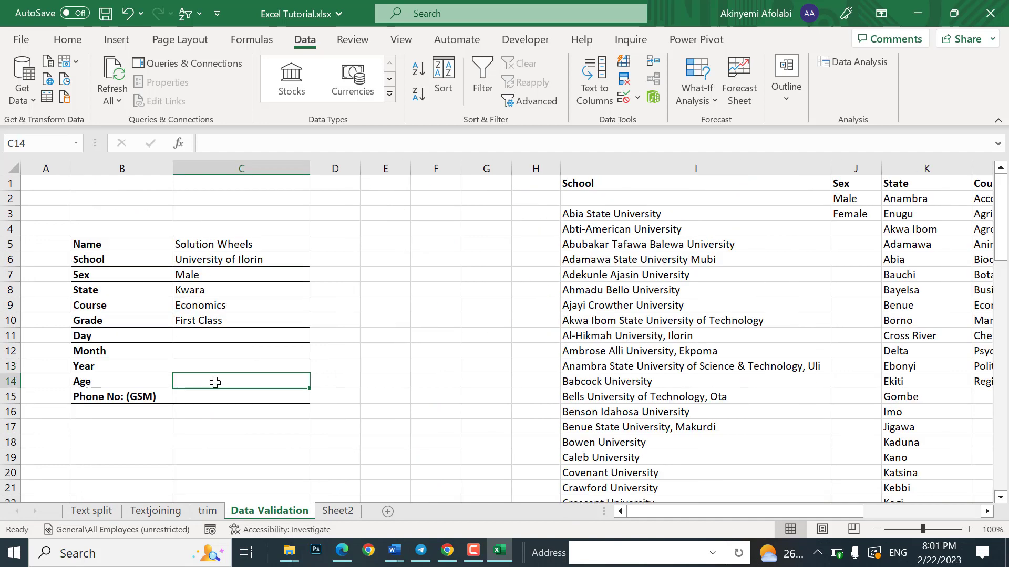
# Step: Set C14's validation to Whole number between minimum 18 and maximum 40
pyautogui.click(632, 103)
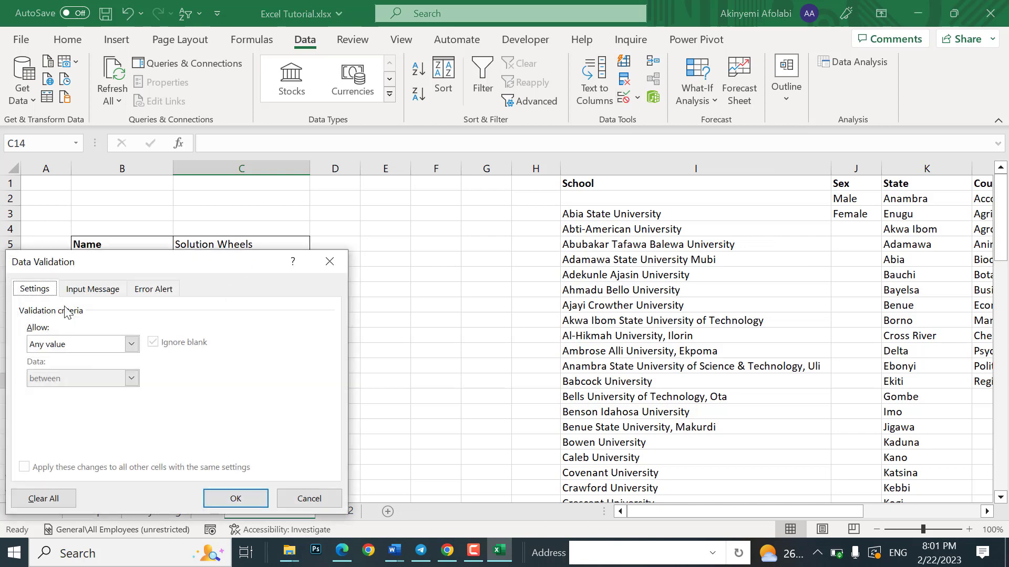
pyautogui.click(131, 345)
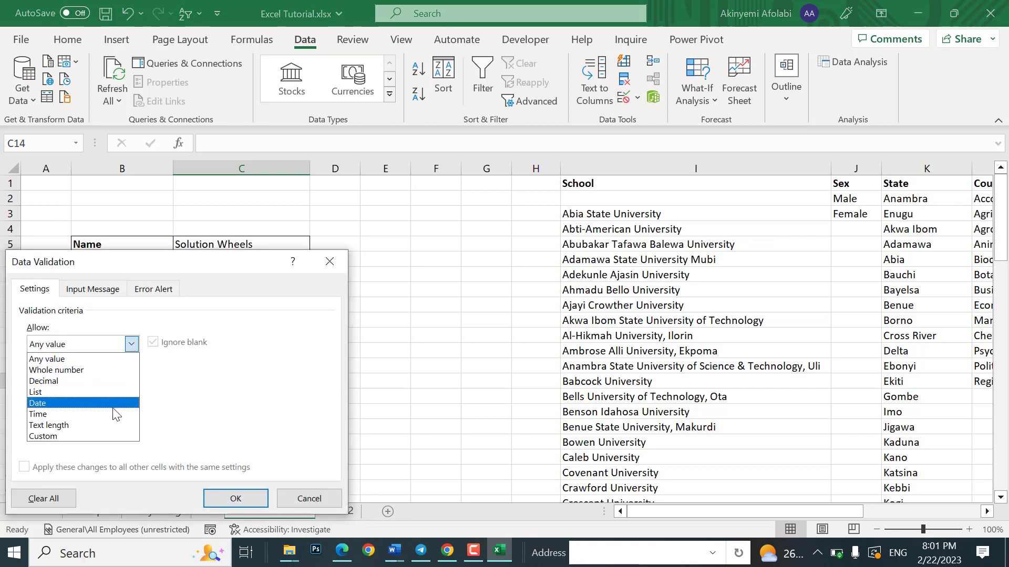
pyautogui.click(96, 424)
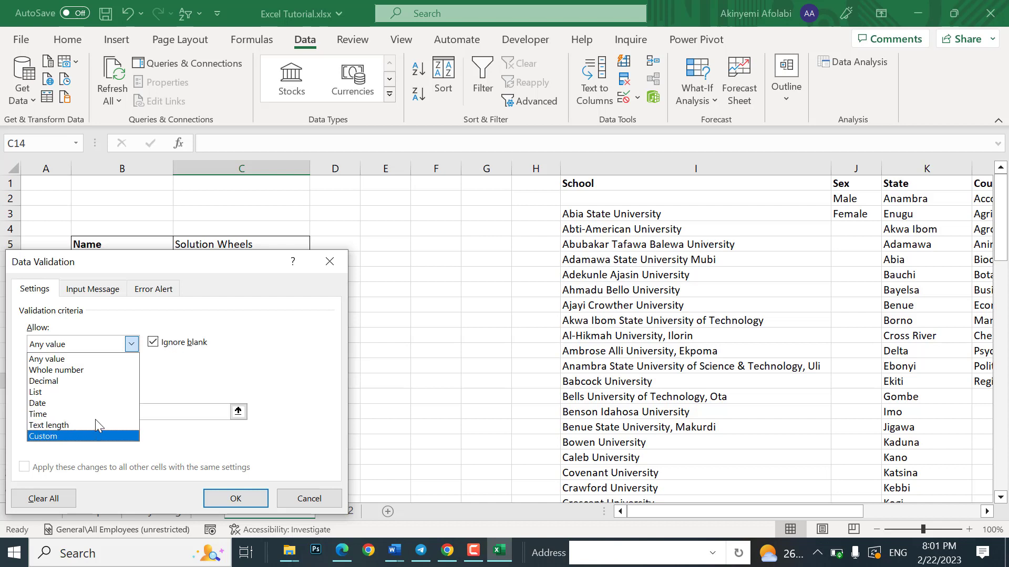
pyautogui.press('Up')
pyautogui.press('Up')
pyautogui.press('Up')
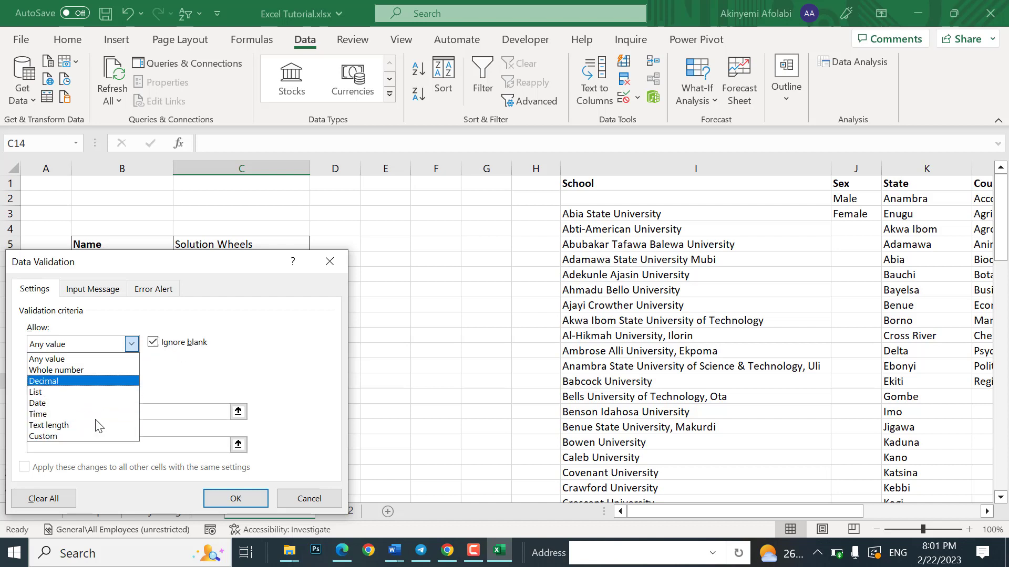
pyautogui.click(105, 370)
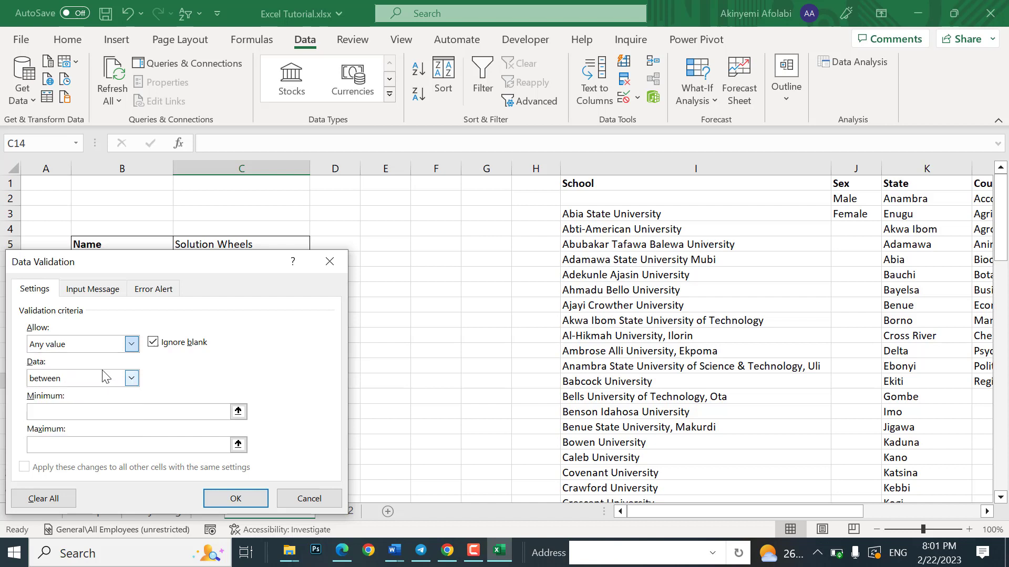
pyautogui.click(122, 411)
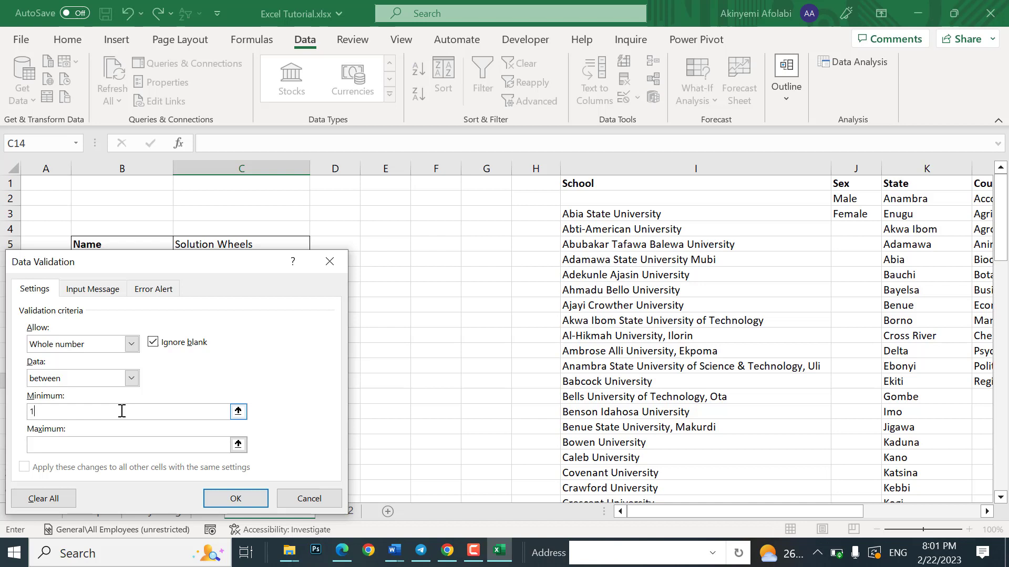
pyautogui.click(212, 448)
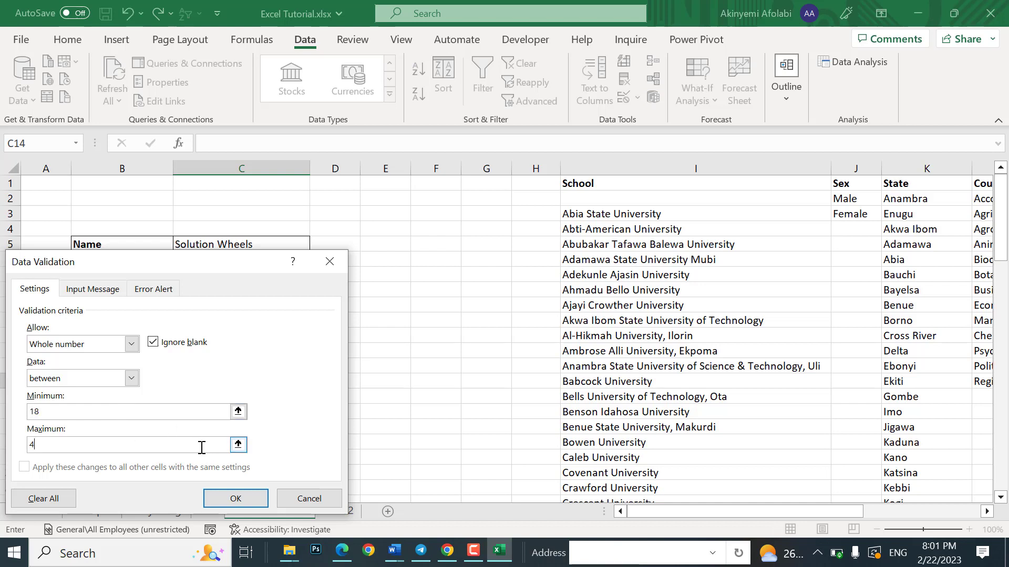
pyautogui.write('0')
pyautogui.click(236, 498)
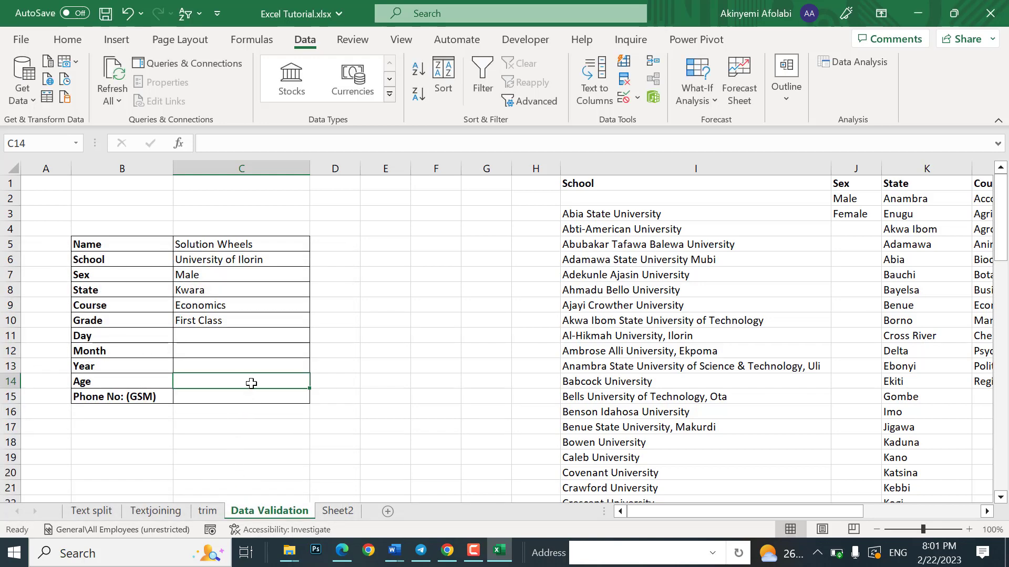
# Step: Enter 41 in Age cell C14 and cancel the rejection error
pyautogui.write('41')
pyautogui.press('Return')
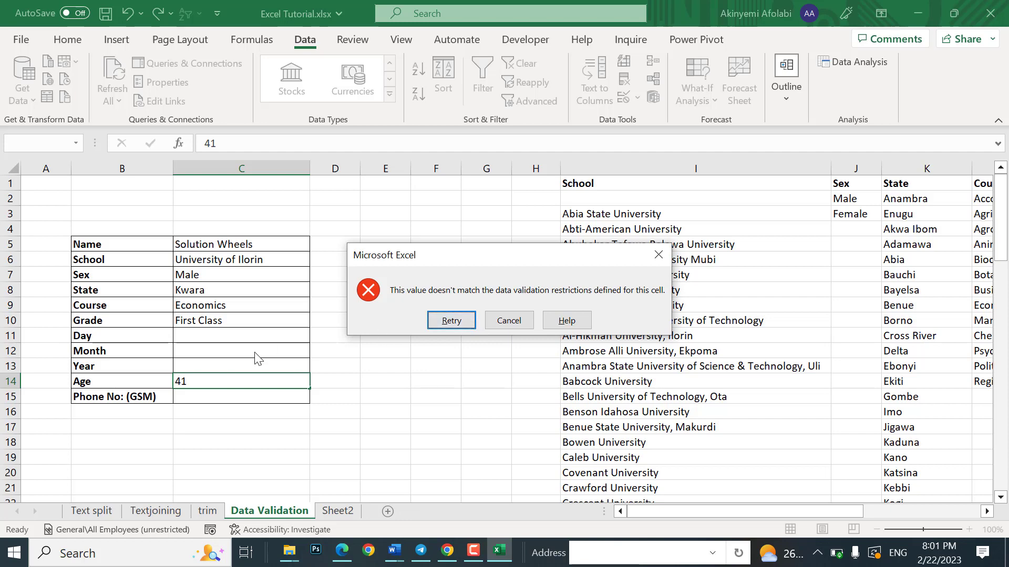
pyautogui.click(508, 321)
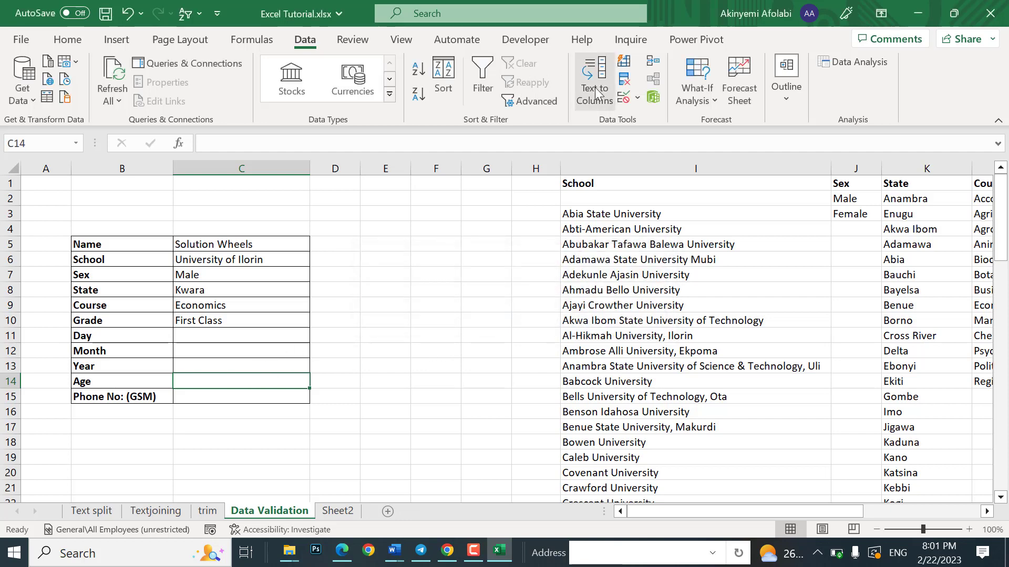
# Step: Give the Age rule an Information alert reading 'Age must be between 18 and 40 years'
pyautogui.click(624, 99)
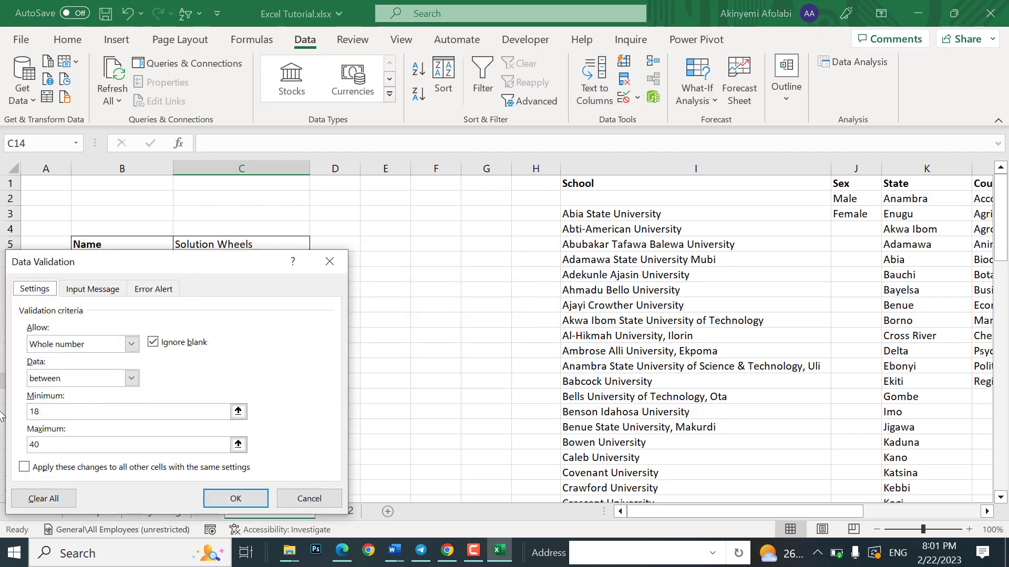
pyautogui.click(153, 290)
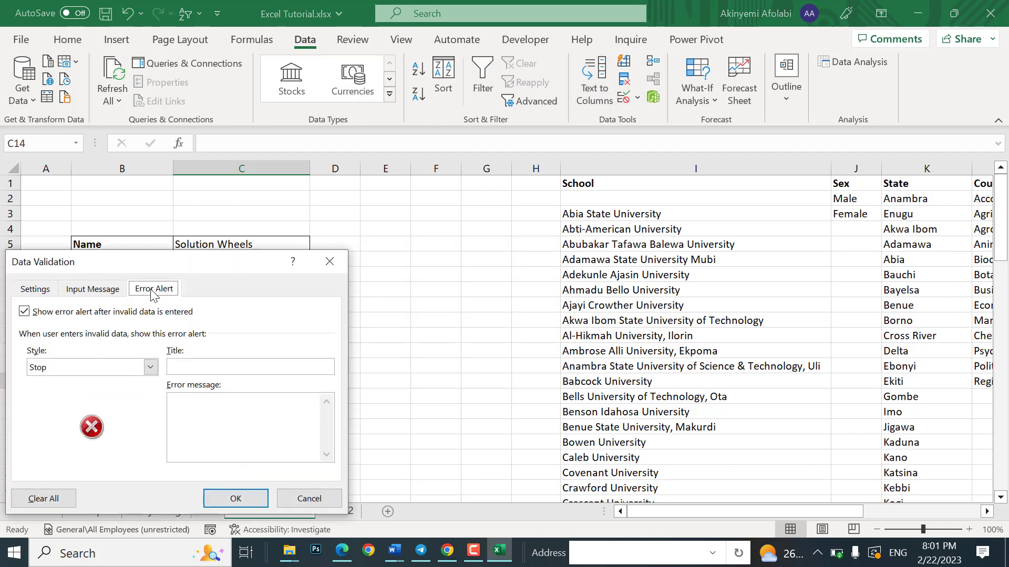
pyautogui.click(151, 367)
pyautogui.click(124, 404)
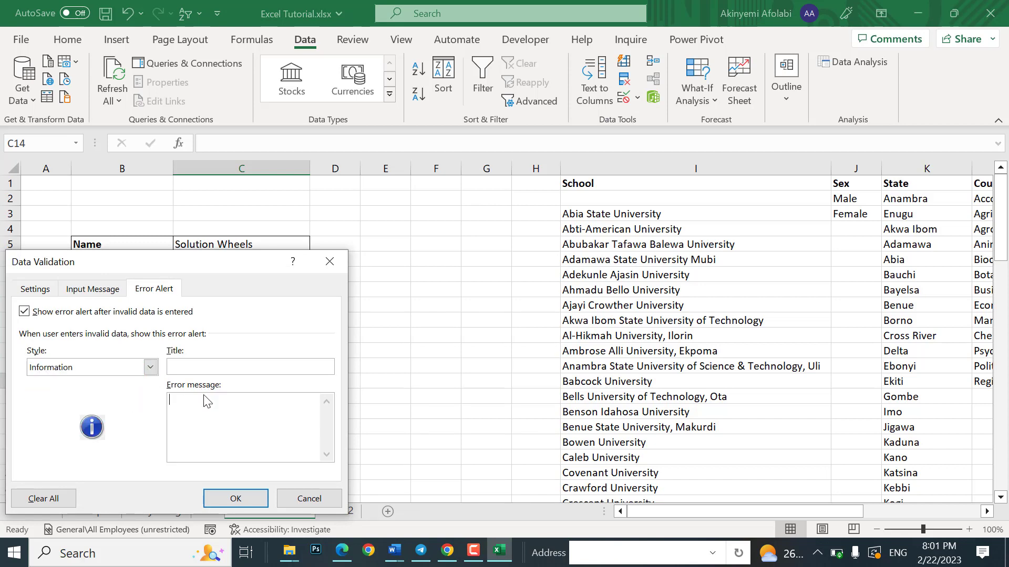
pyautogui.write('g')
pyautogui.click(239, 498)
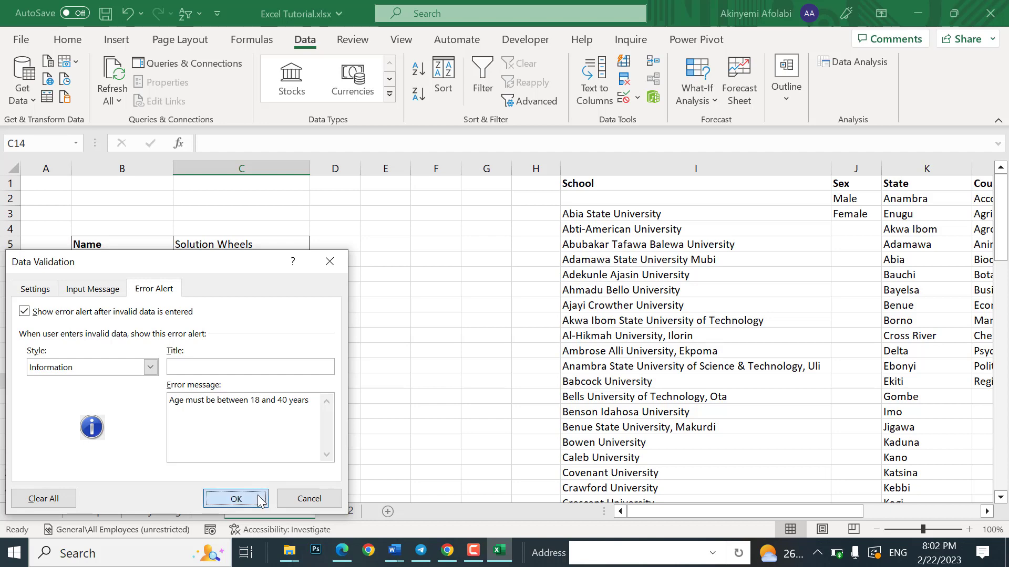
pyautogui.click(189, 395)
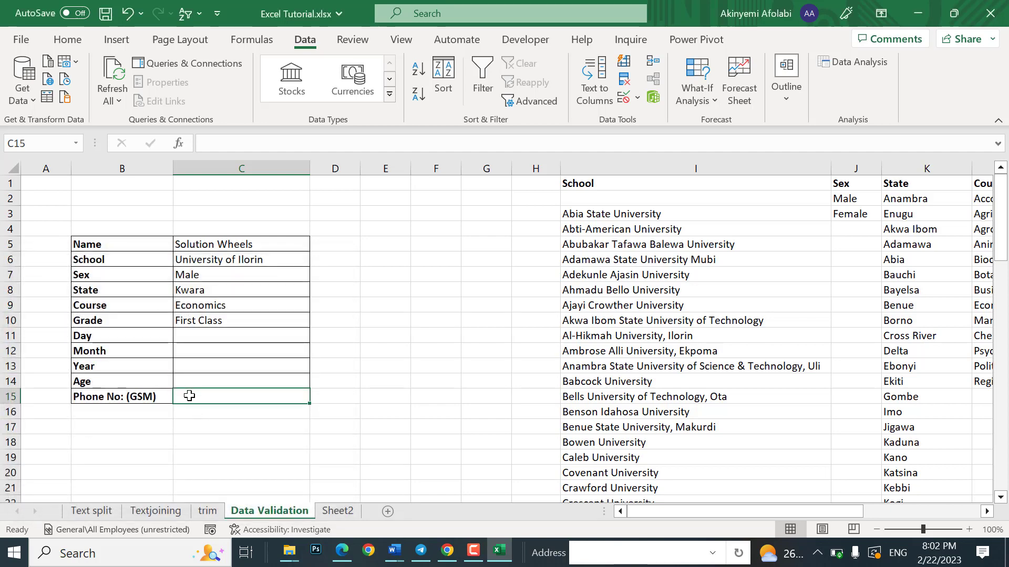
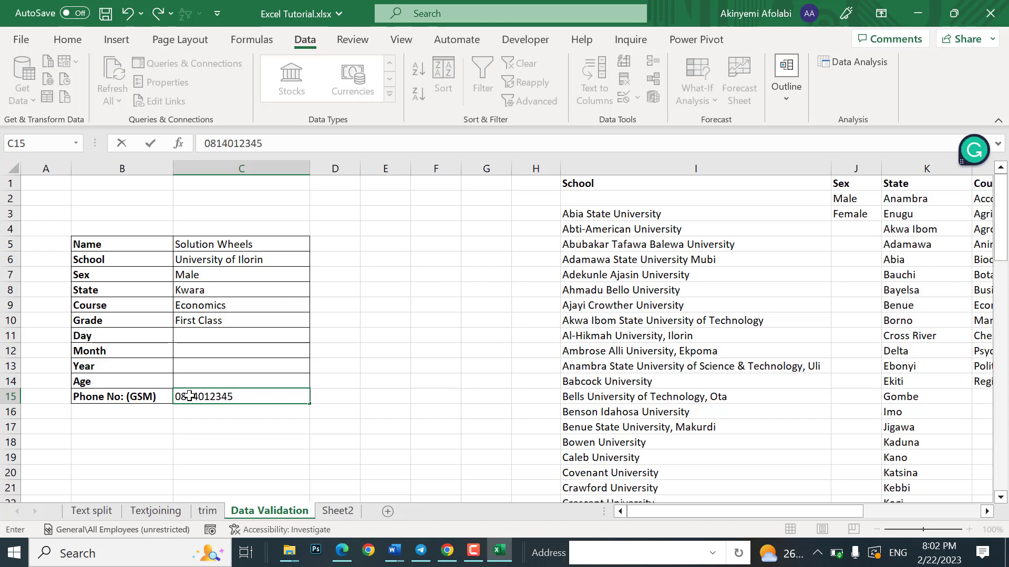
# Step: Type the student's phone number into C15; Excel drops its leading zero
pyautogui.press('Return')
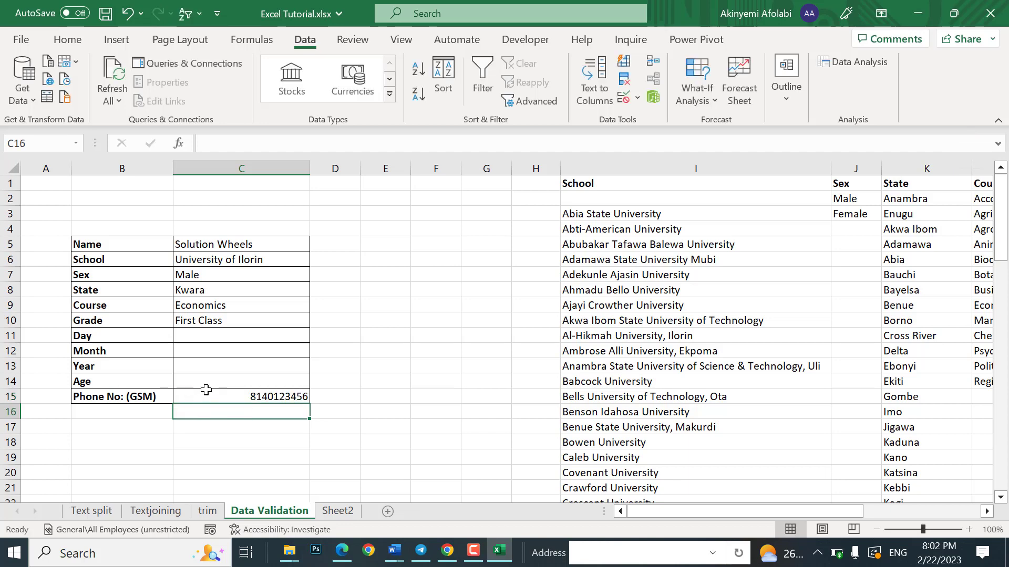
pyautogui.click(206, 389)
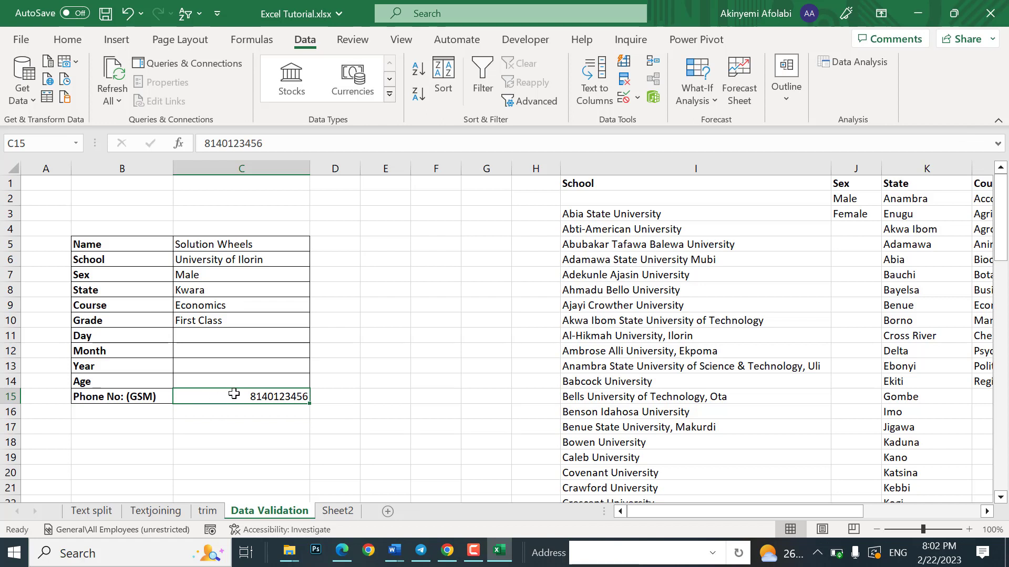
# Step: Open Data Validation for phone cell C15, then close it without applying a rule
pyautogui.click(624, 100)
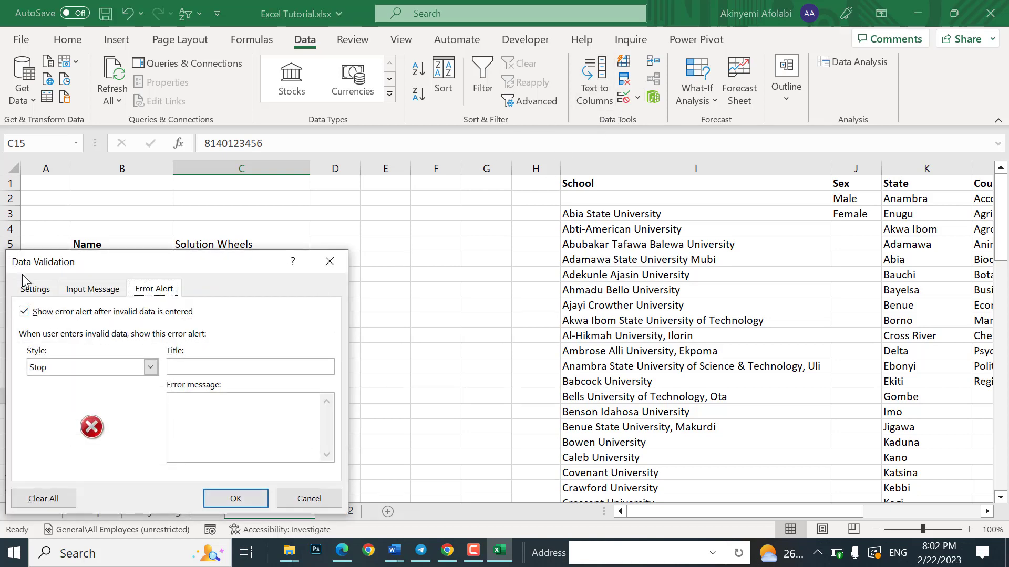
pyautogui.click(30, 289)
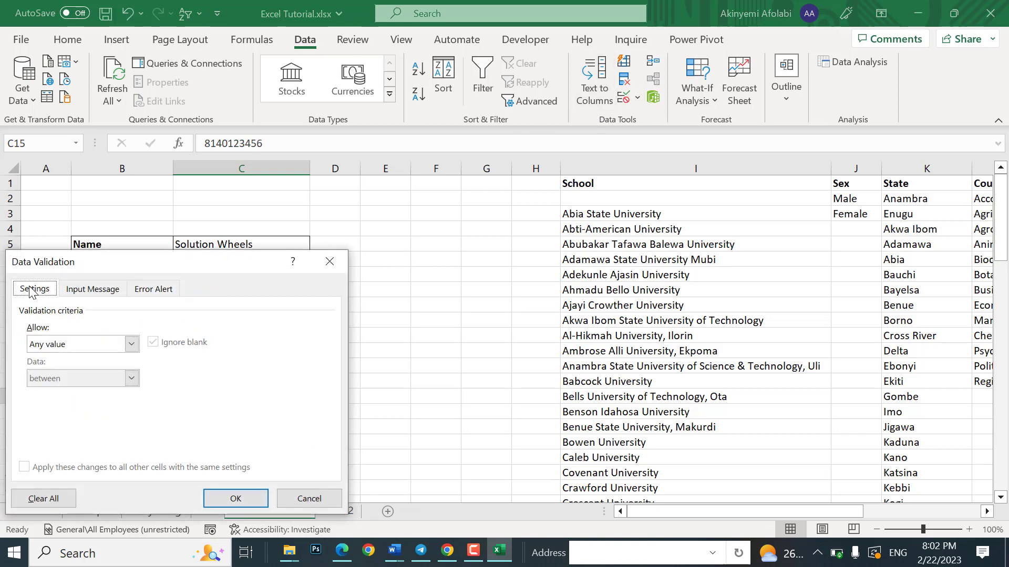
pyautogui.click(131, 344)
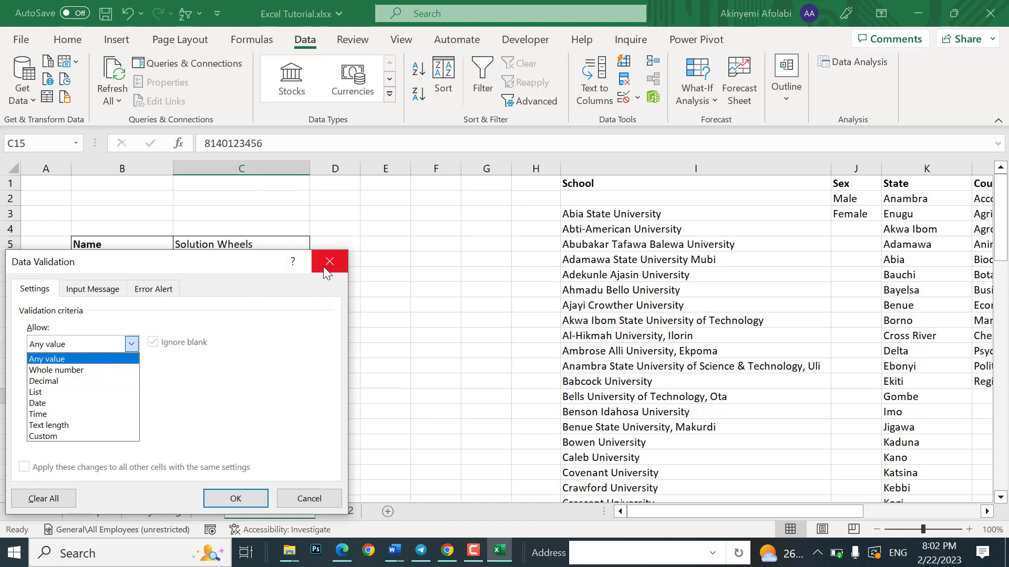
pyautogui.click(113, 437)
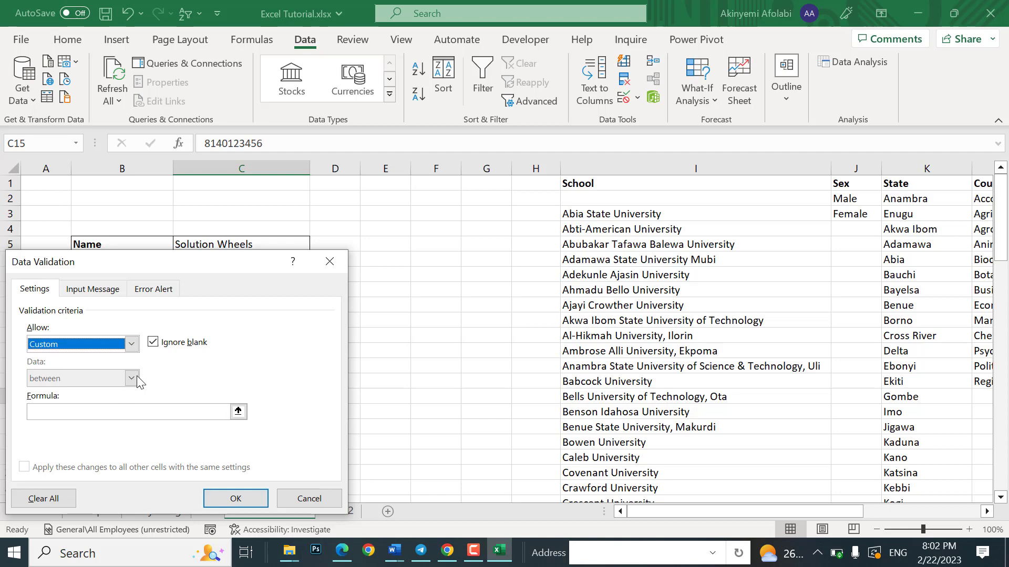
pyautogui.click(329, 262)
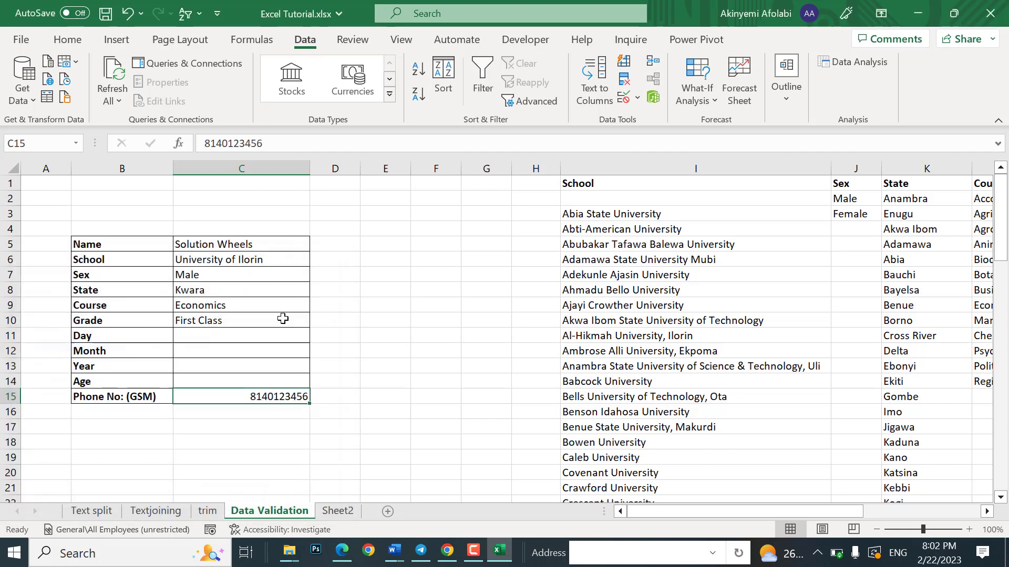
# Step: Format C15 as Text and re-add the phone number's leading 0
pyautogui.rightClick(235, 395)
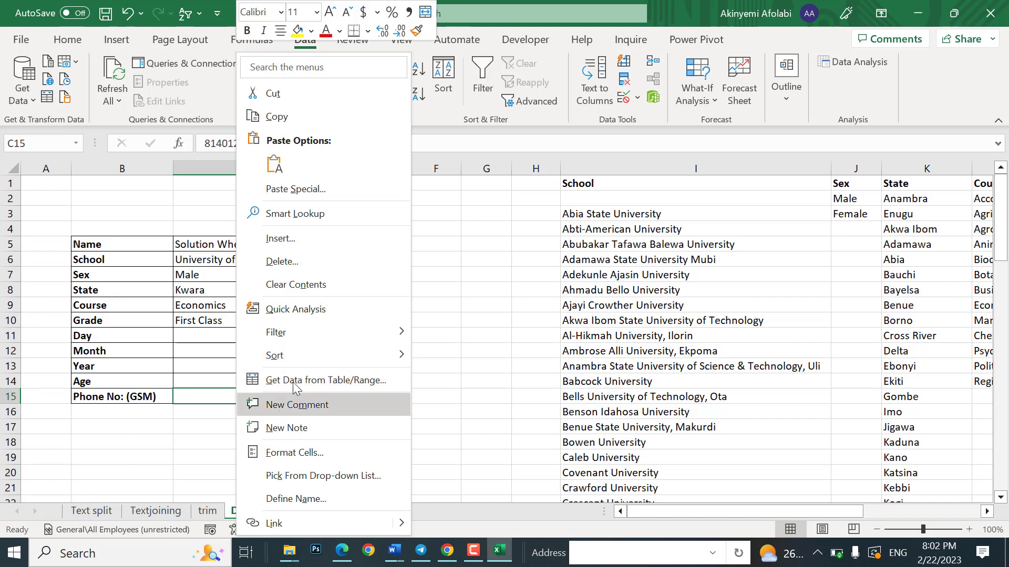
pyautogui.click(307, 453)
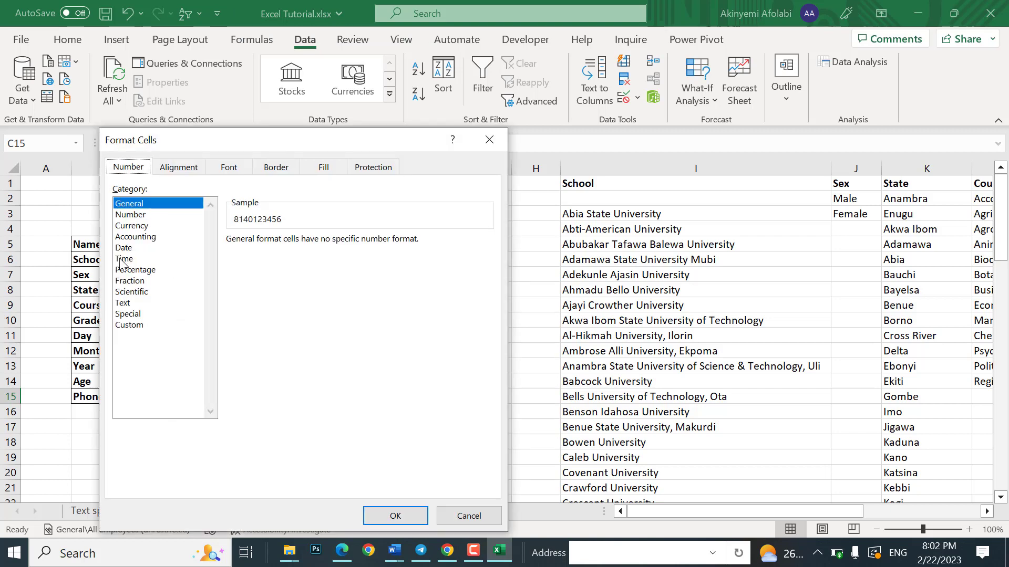
pyautogui.click(123, 304)
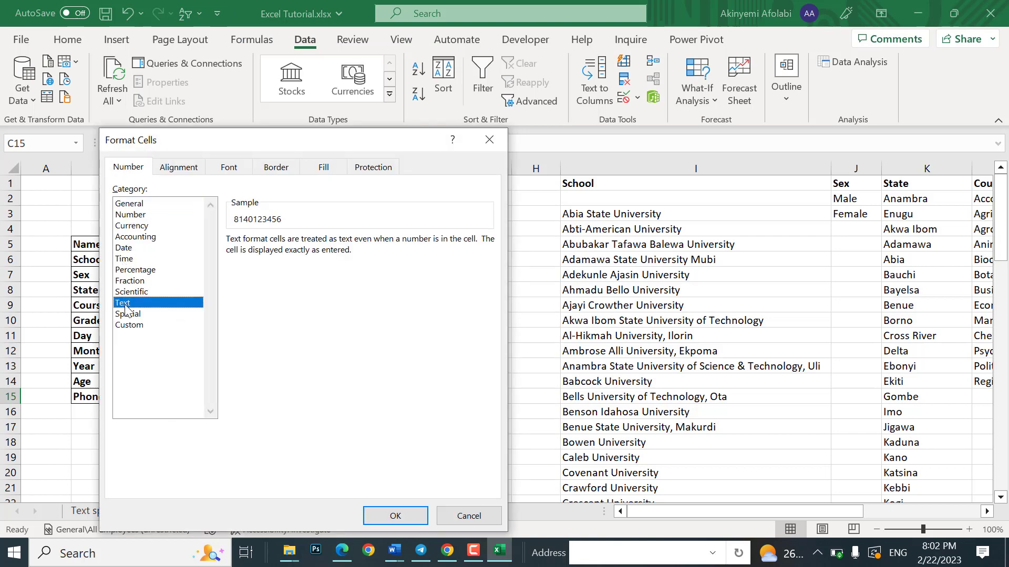
pyautogui.click(395, 516)
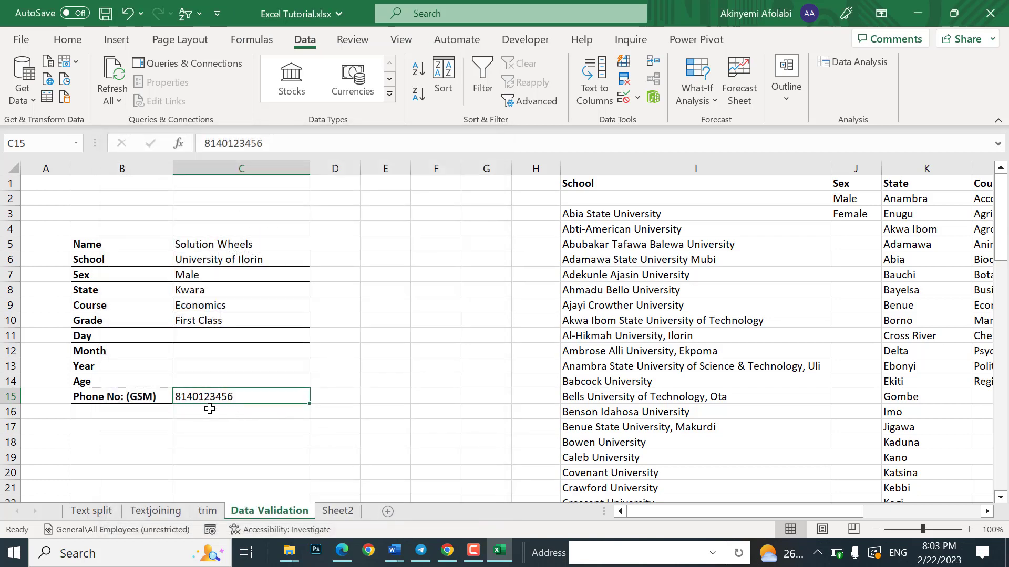
pyautogui.doubleClick(188, 394)
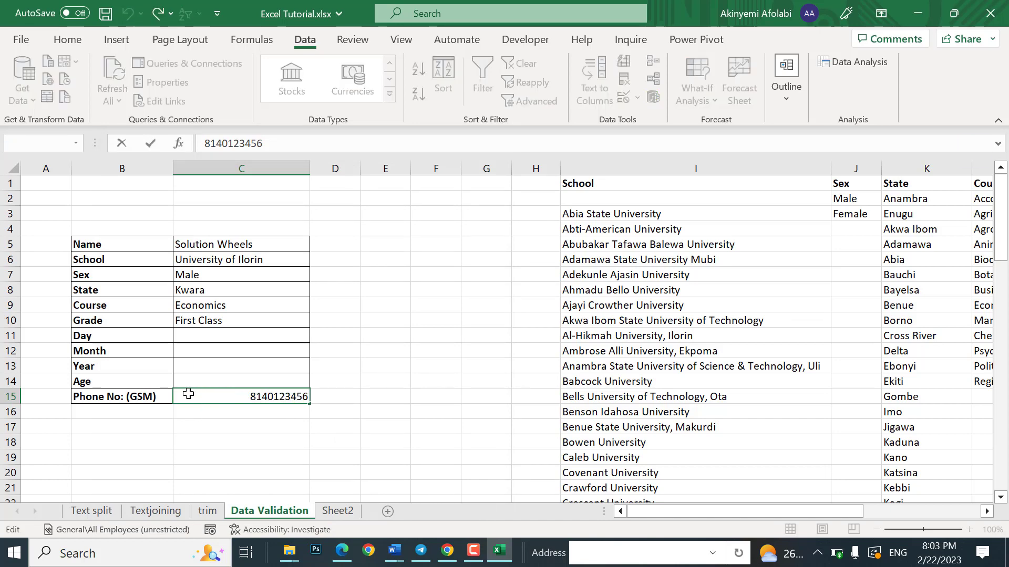
pyautogui.write('0')
pyautogui.press('Return')
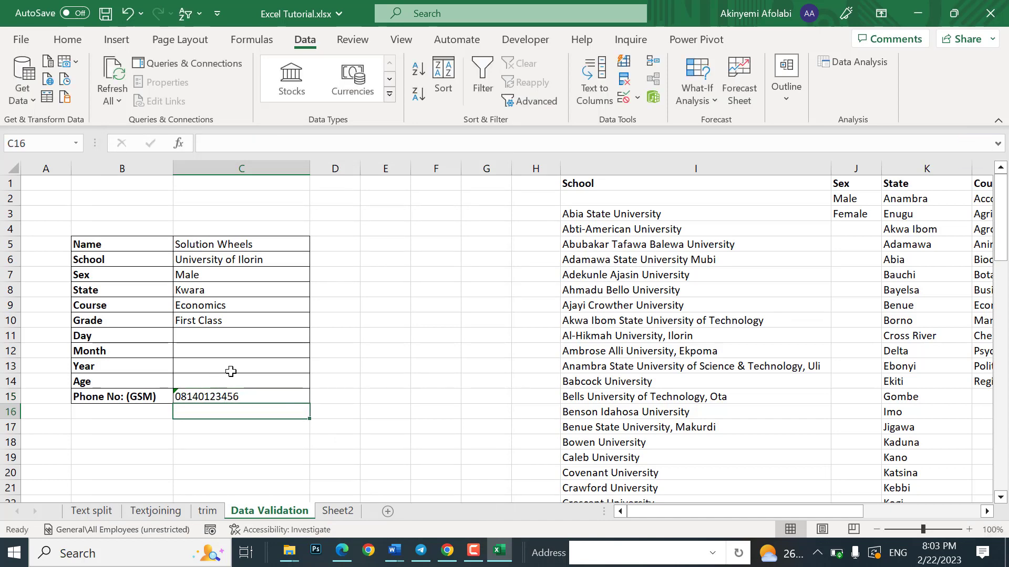
# Step: Pick Day 4, Month Jul and Year 1977 from the C11–C13 drop-downs
pyautogui.click(230, 337)
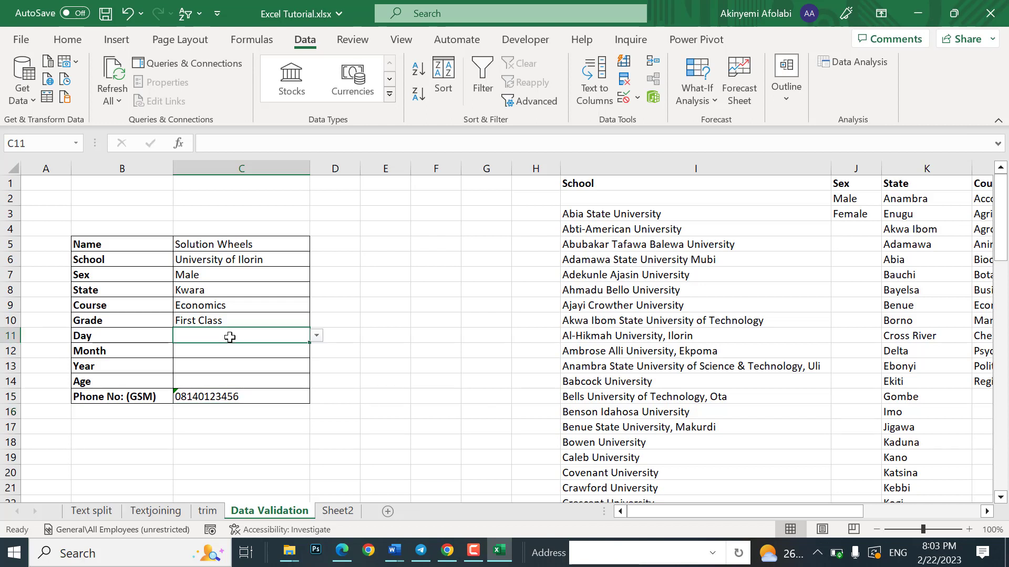
pyautogui.click(317, 336)
pyautogui.click(253, 385)
pyautogui.click(256, 350)
pyautogui.click(317, 350)
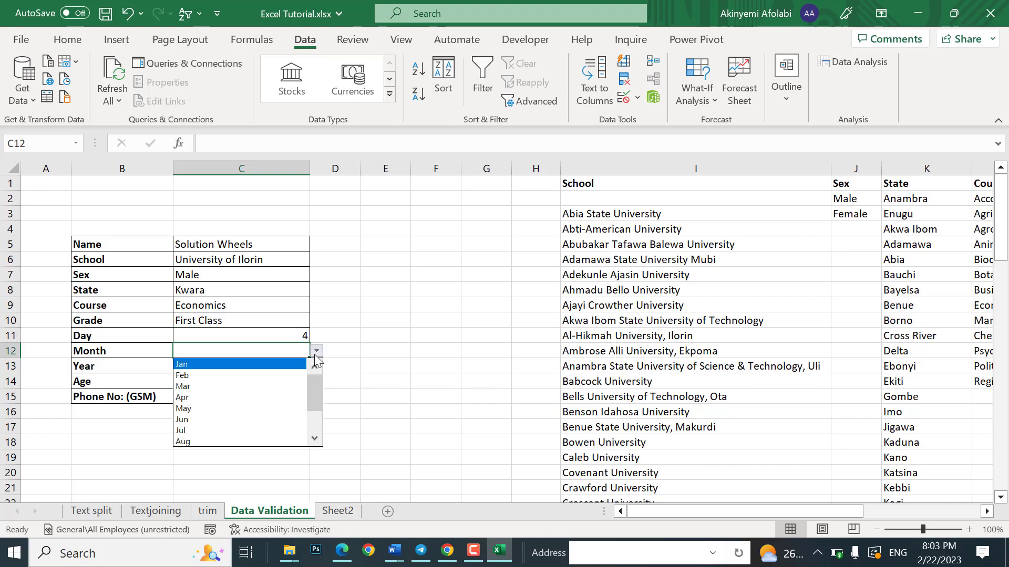
pyautogui.click(273, 427)
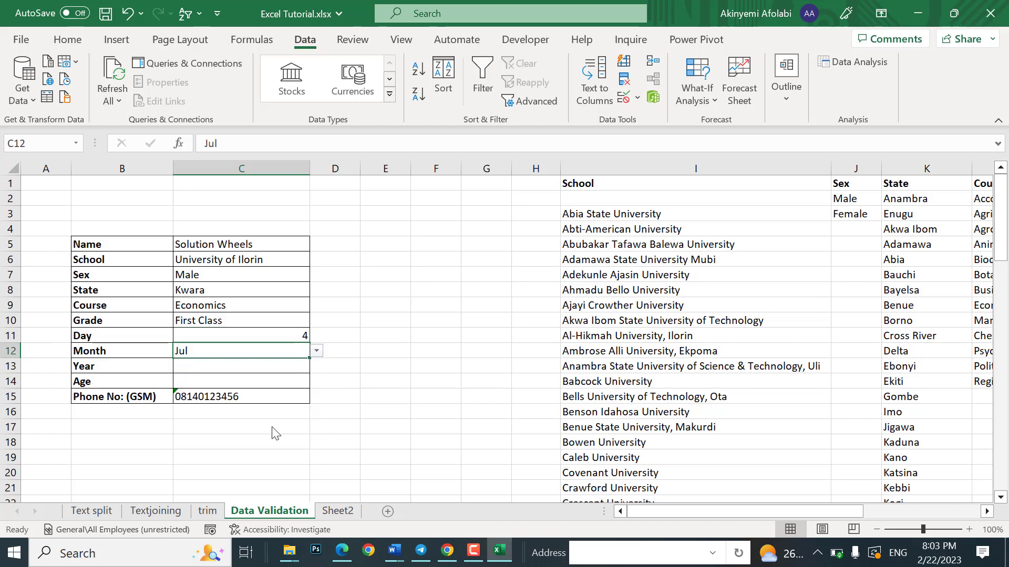
pyautogui.click(284, 370)
pyautogui.click(317, 366)
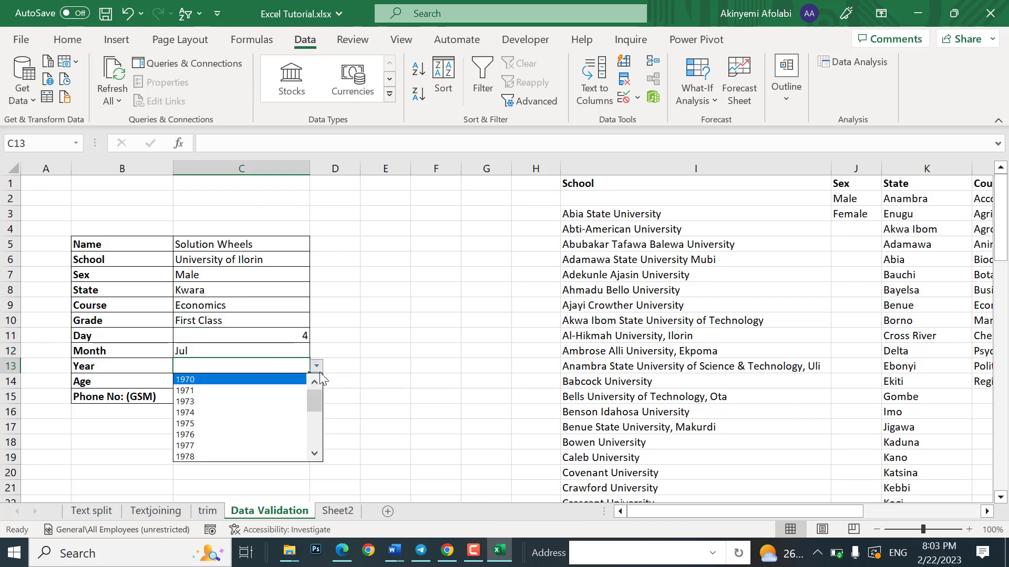
pyautogui.click(227, 445)
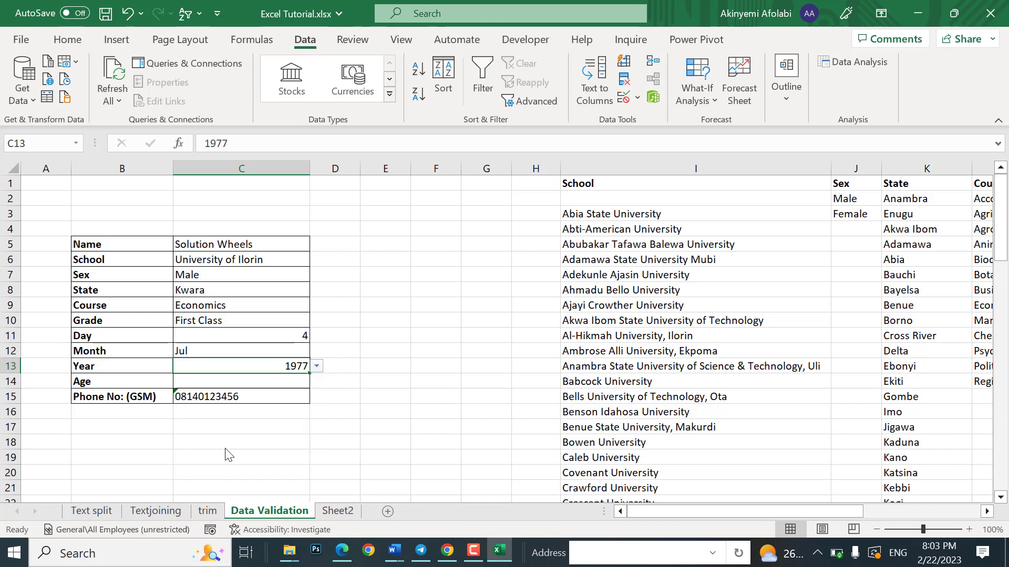
# Step: Enter 25 as the age and confirm the Sex drop-down still shows Male
pyautogui.click(246, 390)
pyautogui.click(245, 379)
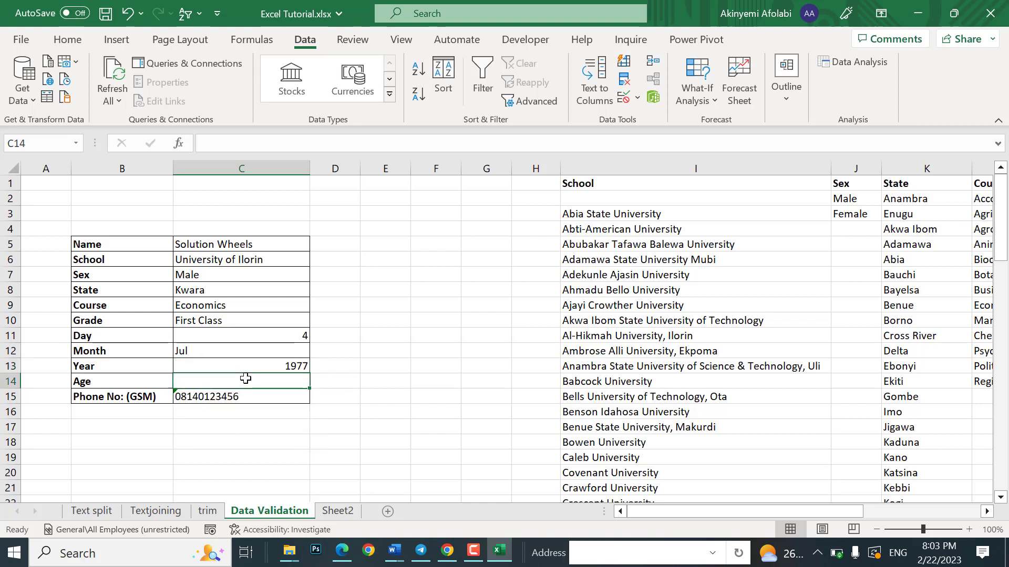
pyautogui.write('25')
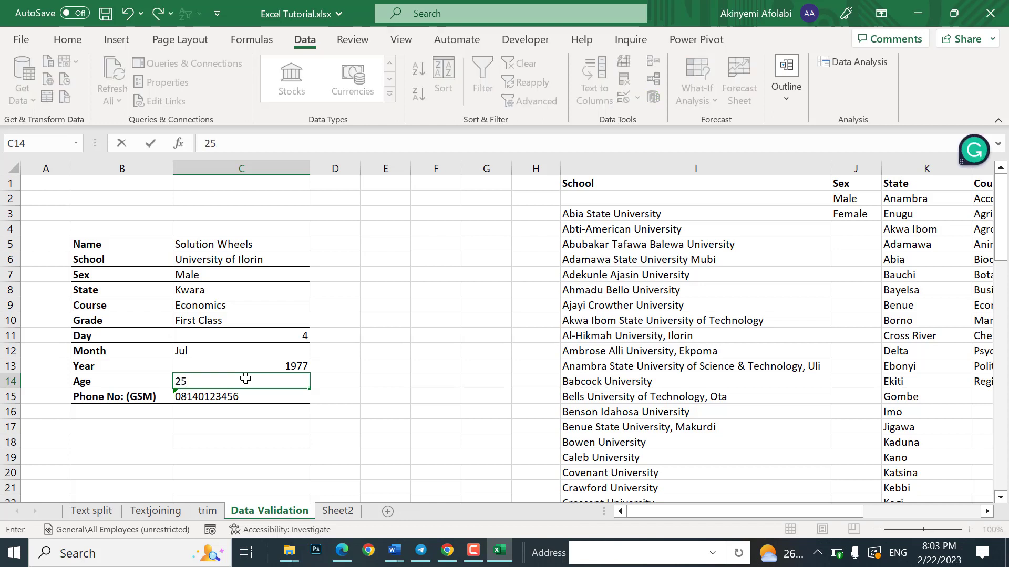
pyautogui.press('Return')
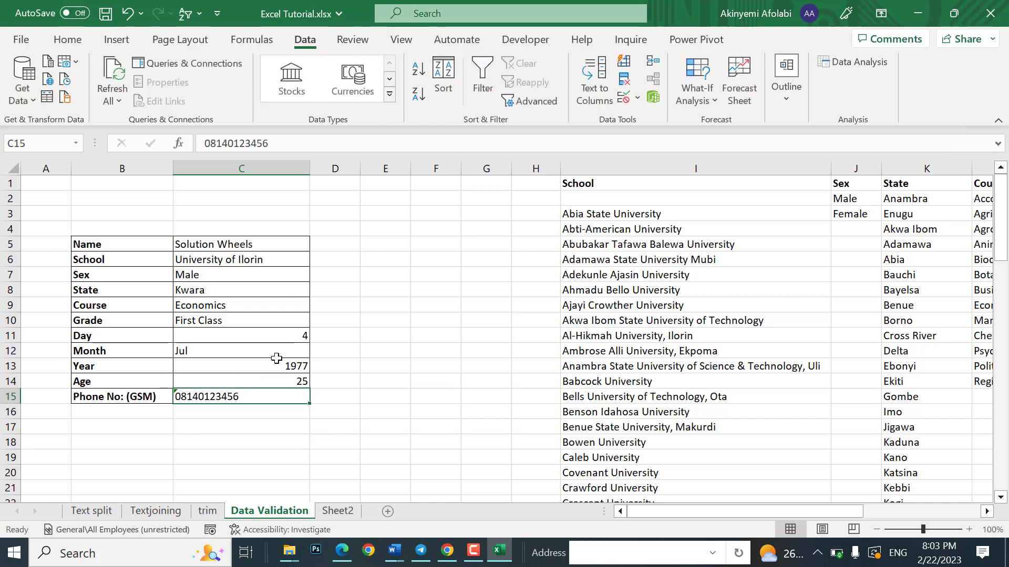
pyautogui.click(252, 271)
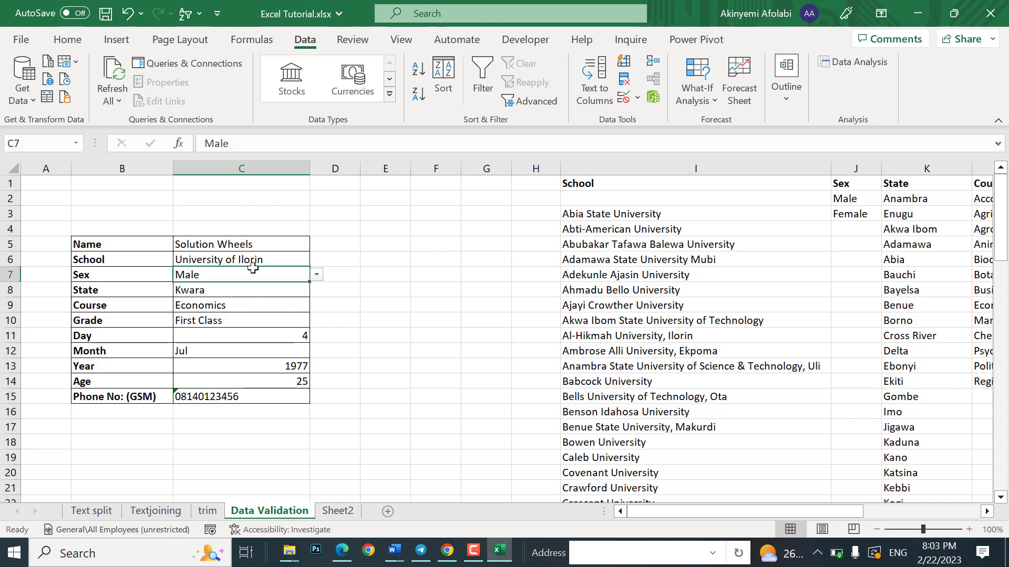
pyautogui.click(317, 276)
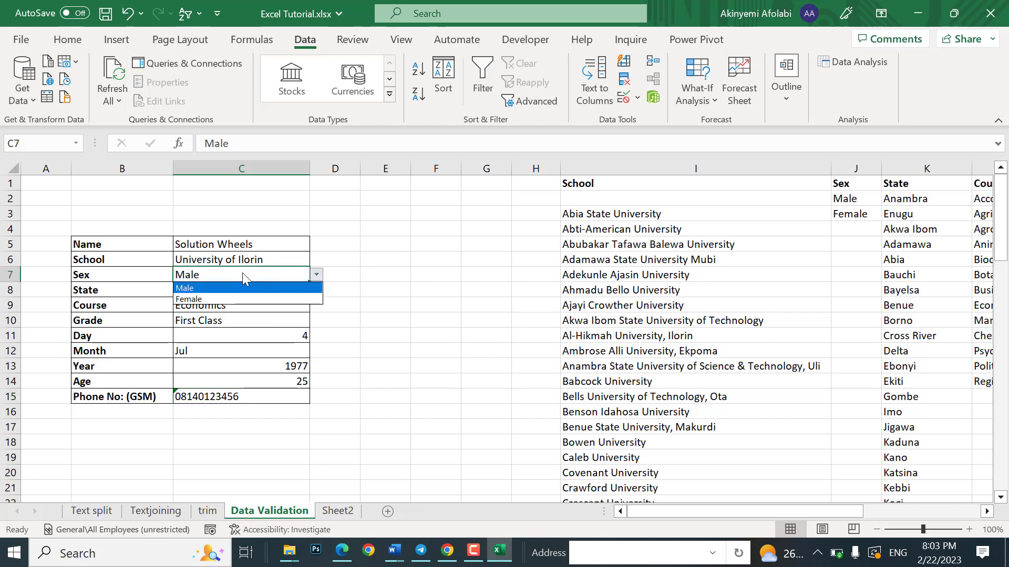
pyautogui.press('Escape')
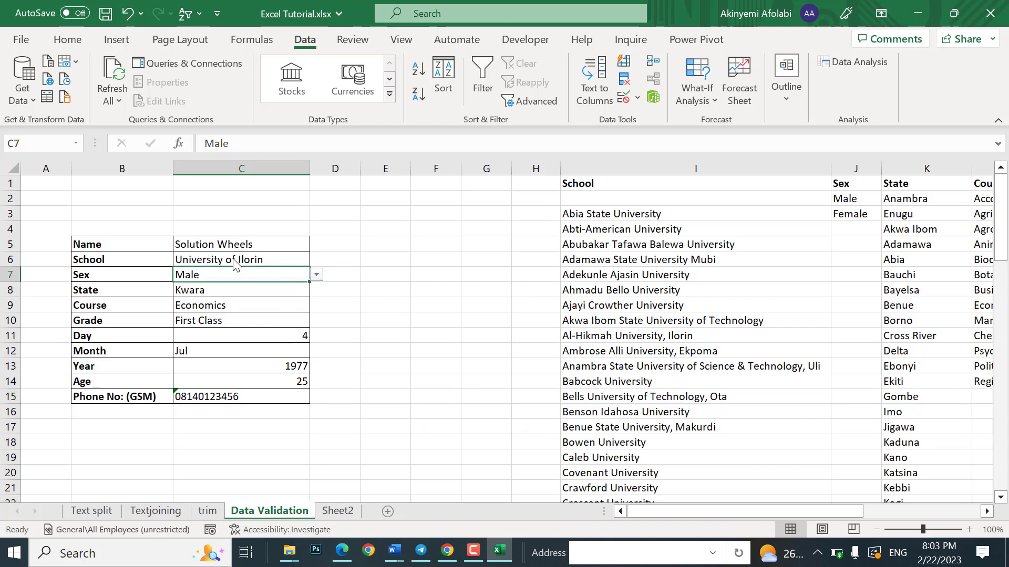